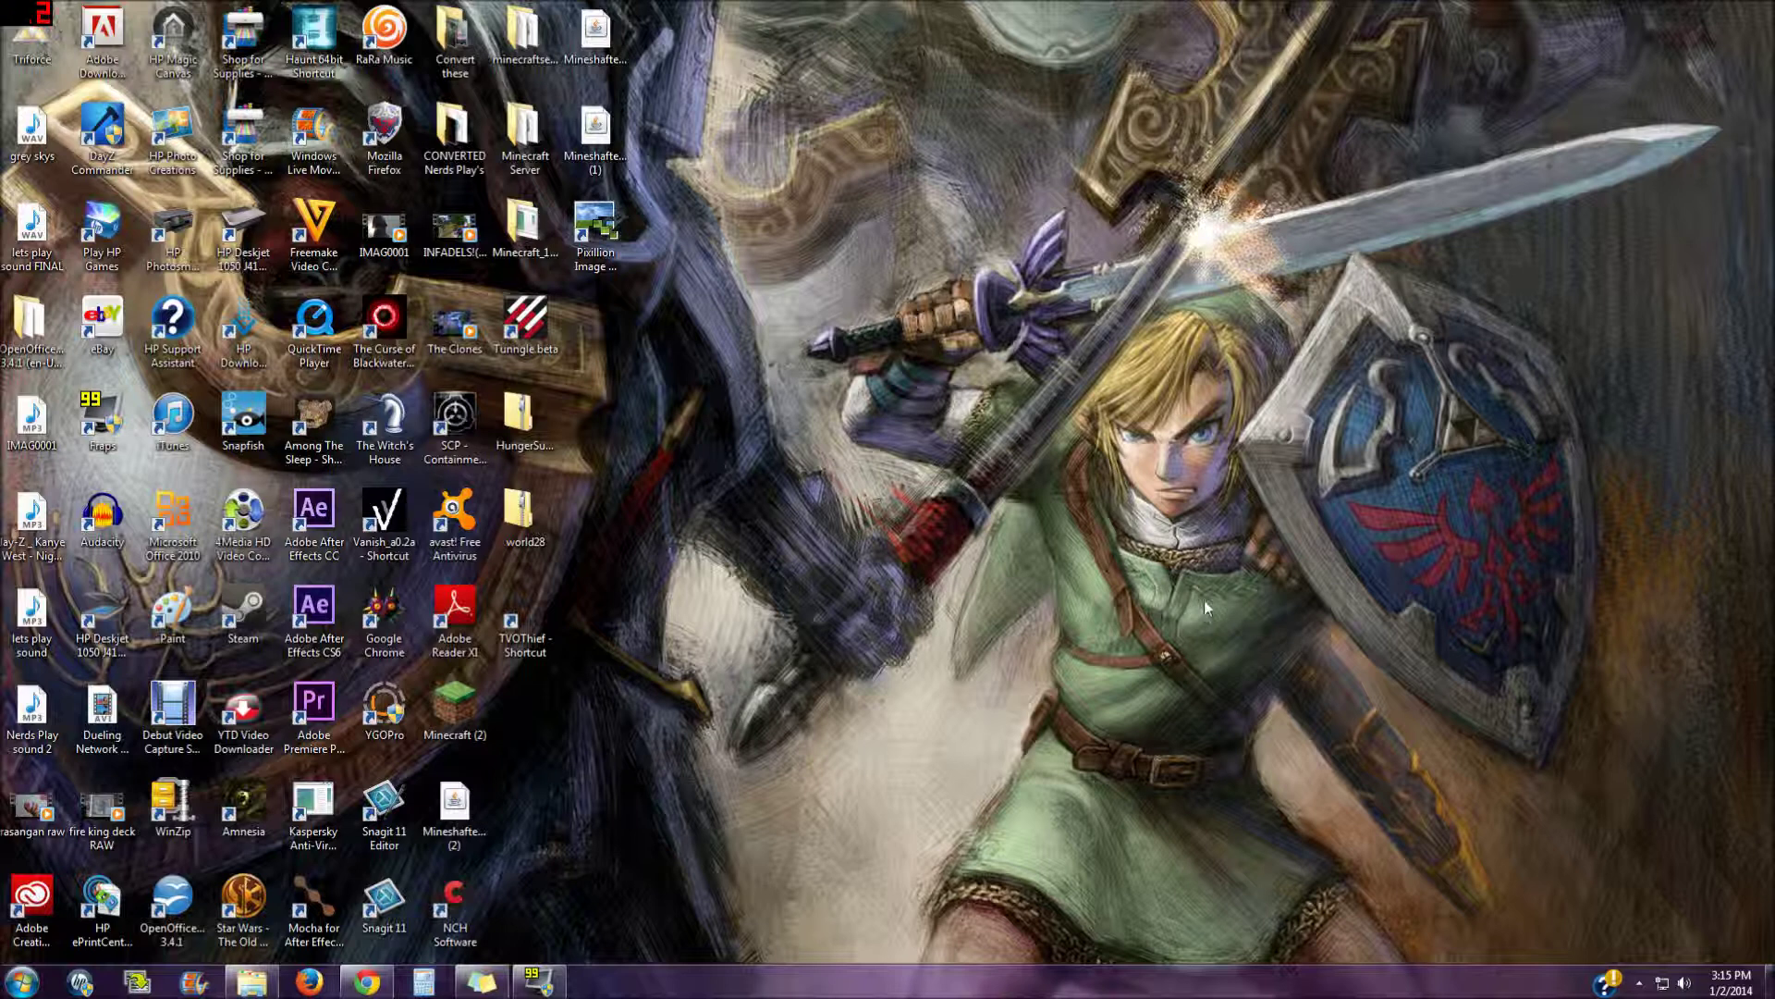
# - Lower the system volume to about 68 with the tray speaker slider
pyautogui.click(1685, 983)
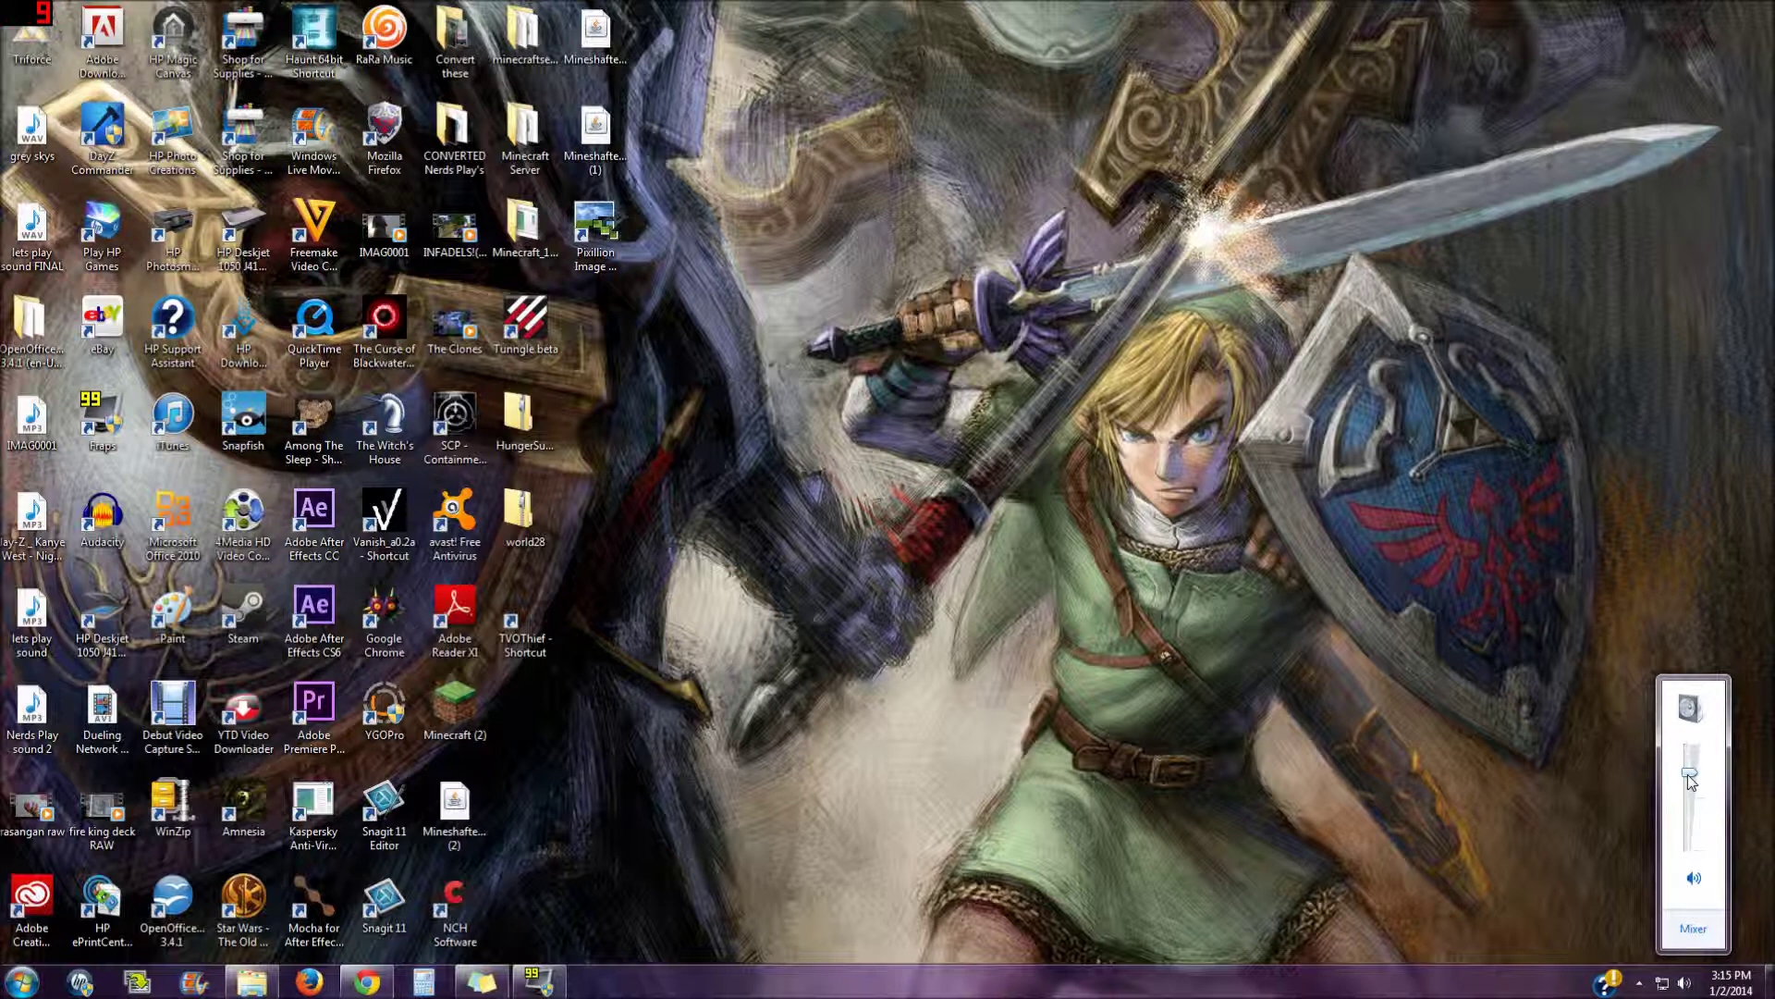
pyautogui.moveTo(1689, 779); pyautogui.dragTo(1696, 768)
pyautogui.moveTo(1689, 768)
pyautogui.mouseDown()
pyautogui.moveTo(1688, 799)
pyautogui.moveTo(1690, 770)
pyautogui.mouseUp()
pyautogui.click(1374, 702)
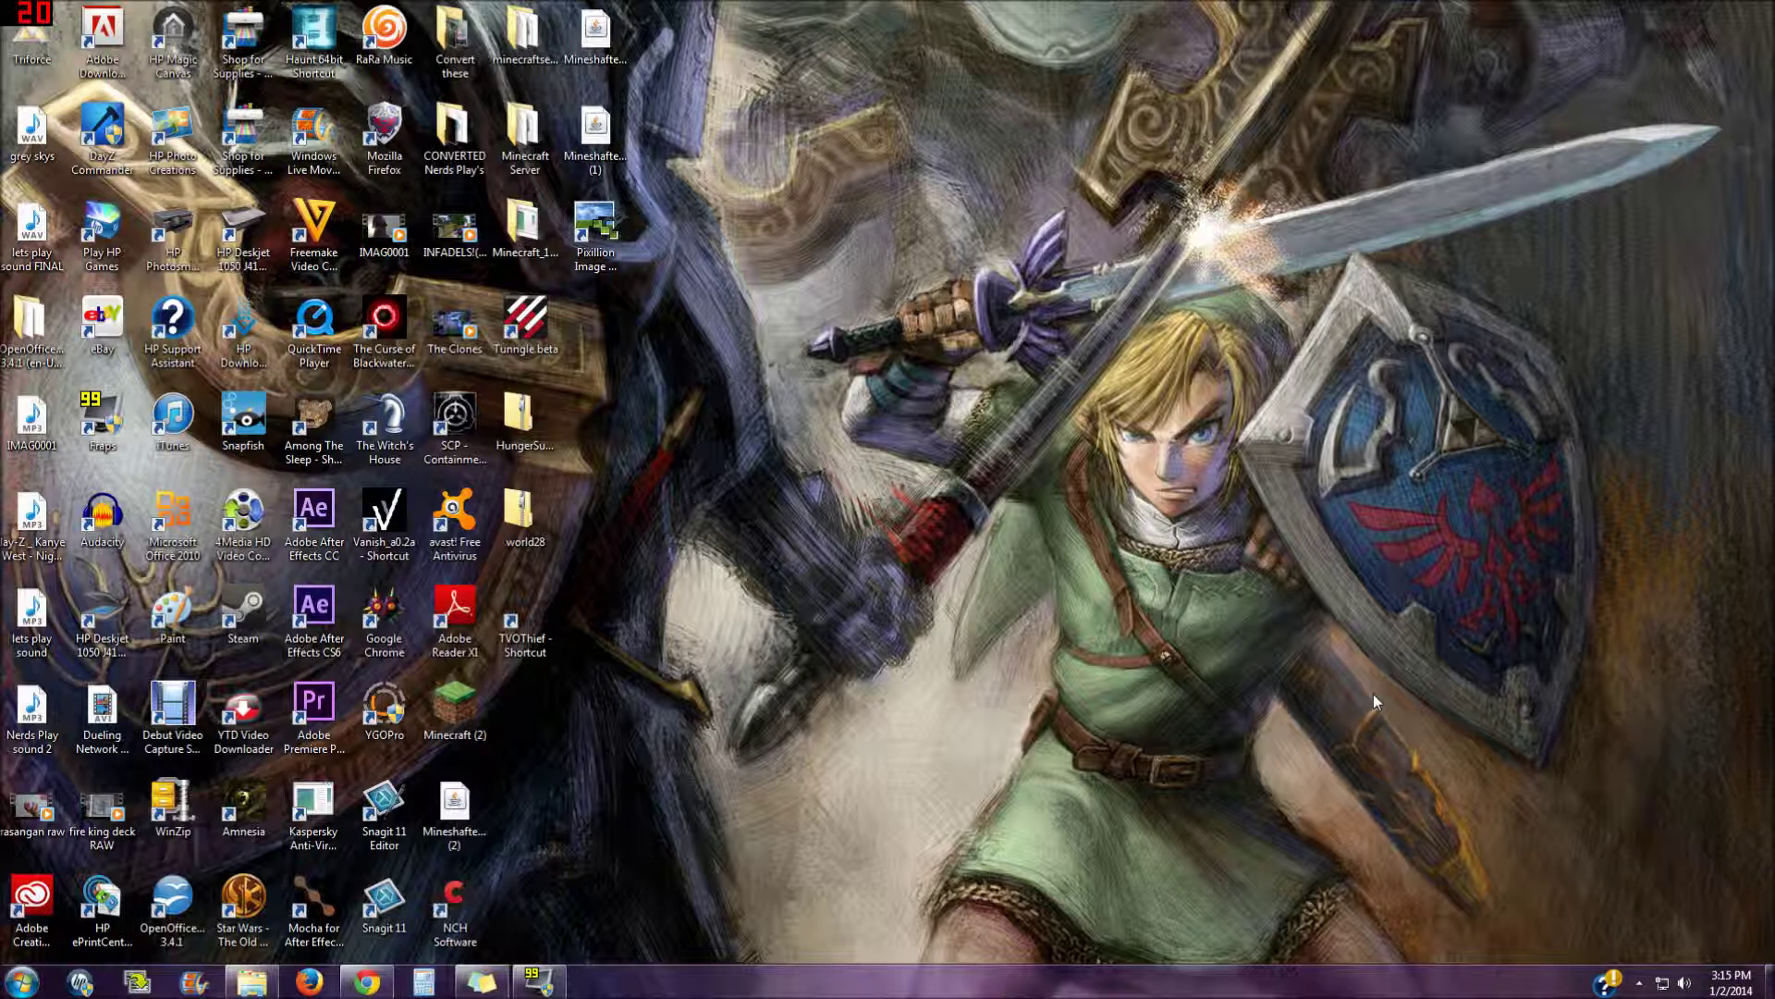
# - Browse the Desktop, Music and Libraries folders in Explorer, then minimize the window
pyautogui.click(256, 988)
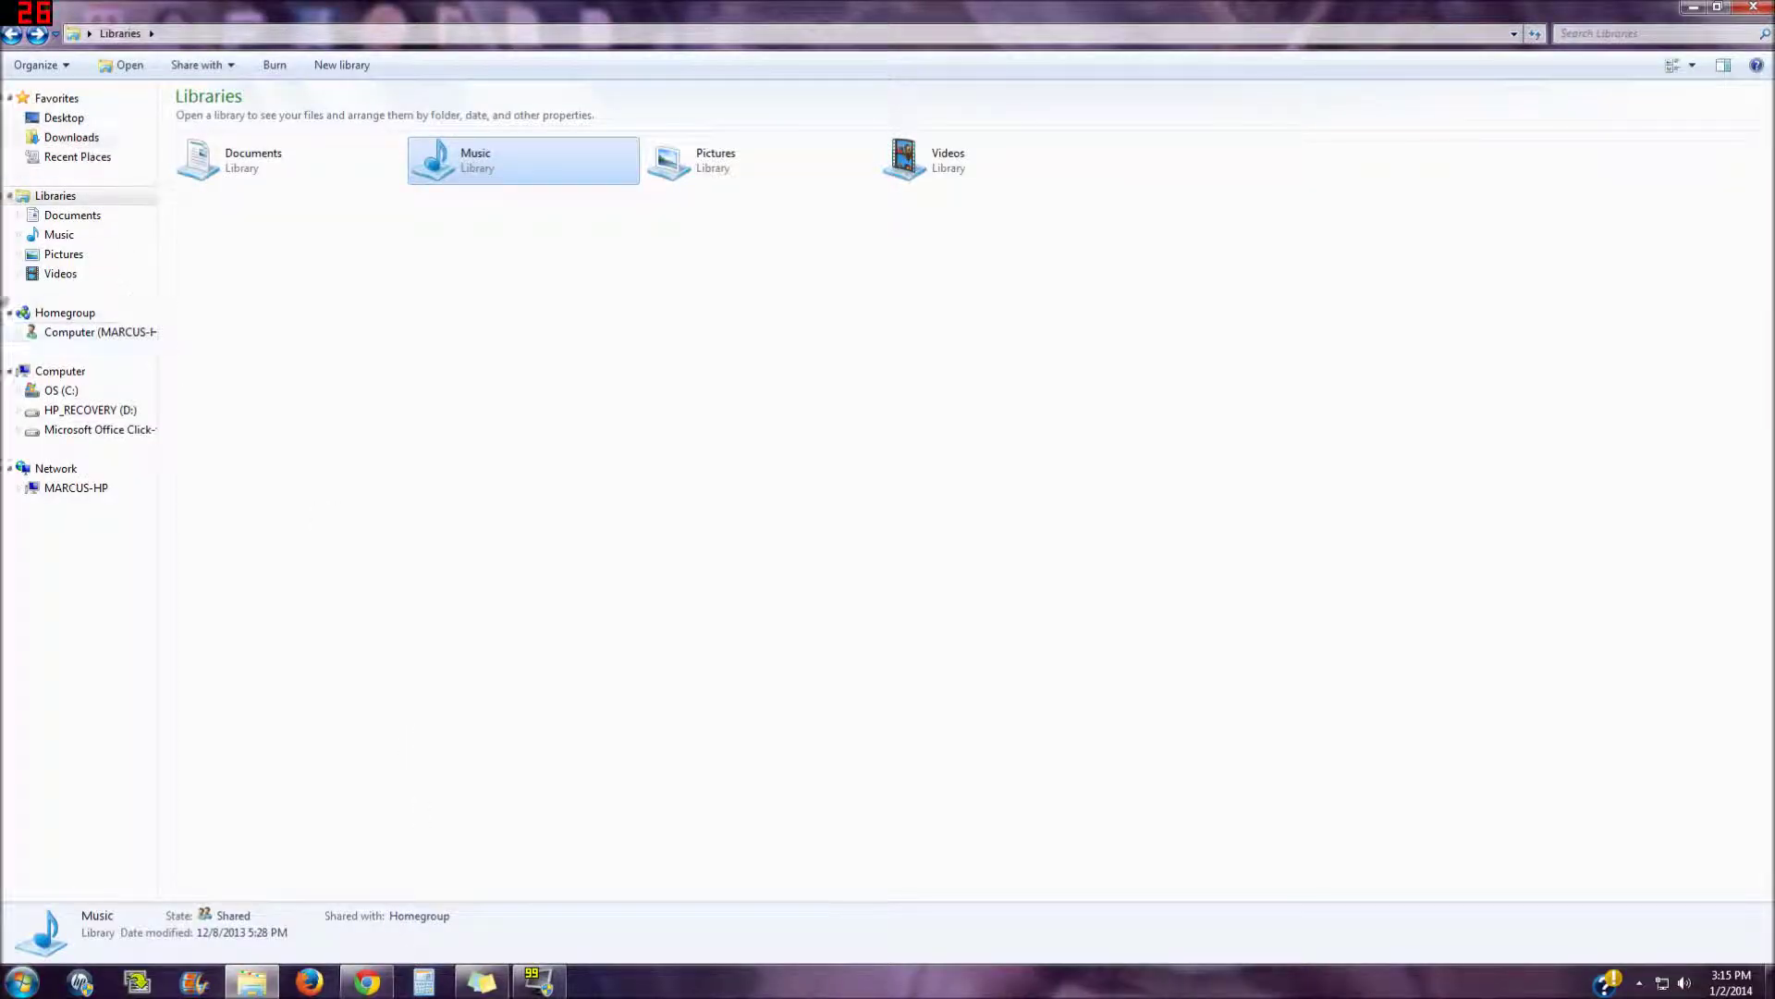
pyautogui.click(64, 120)
pyautogui.click(11, 37)
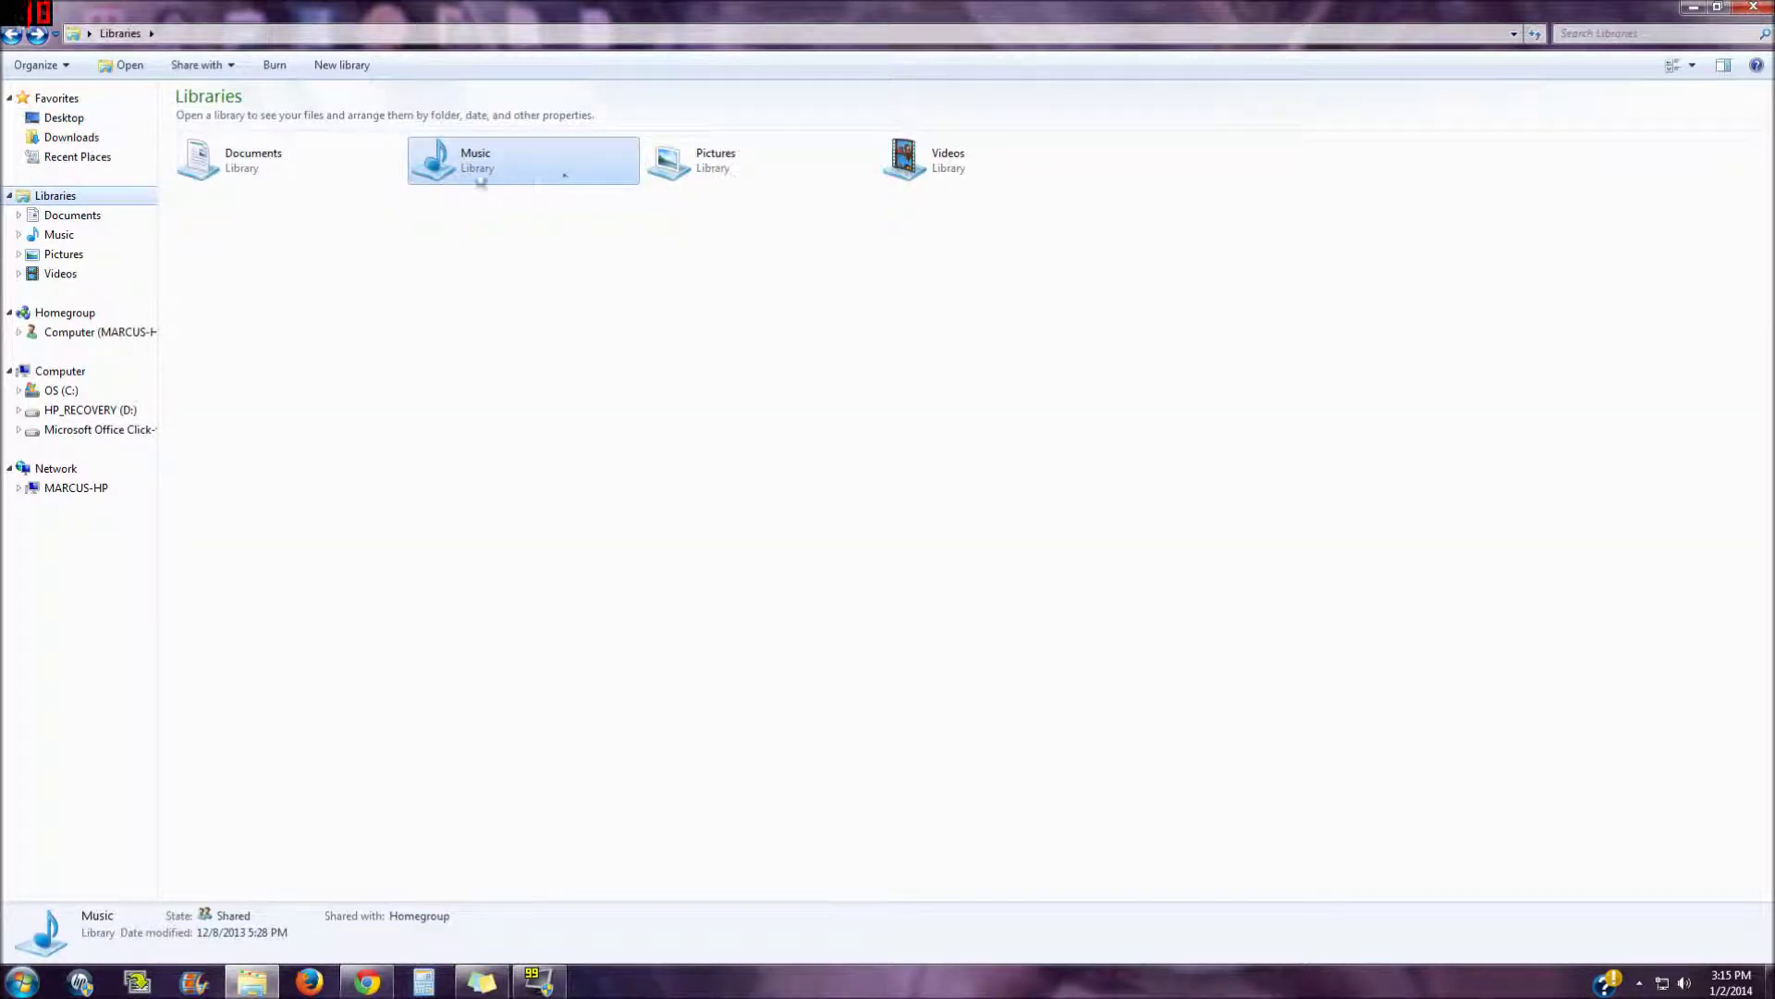
pyautogui.doubleClick(480, 179)
pyautogui.click(11, 37)
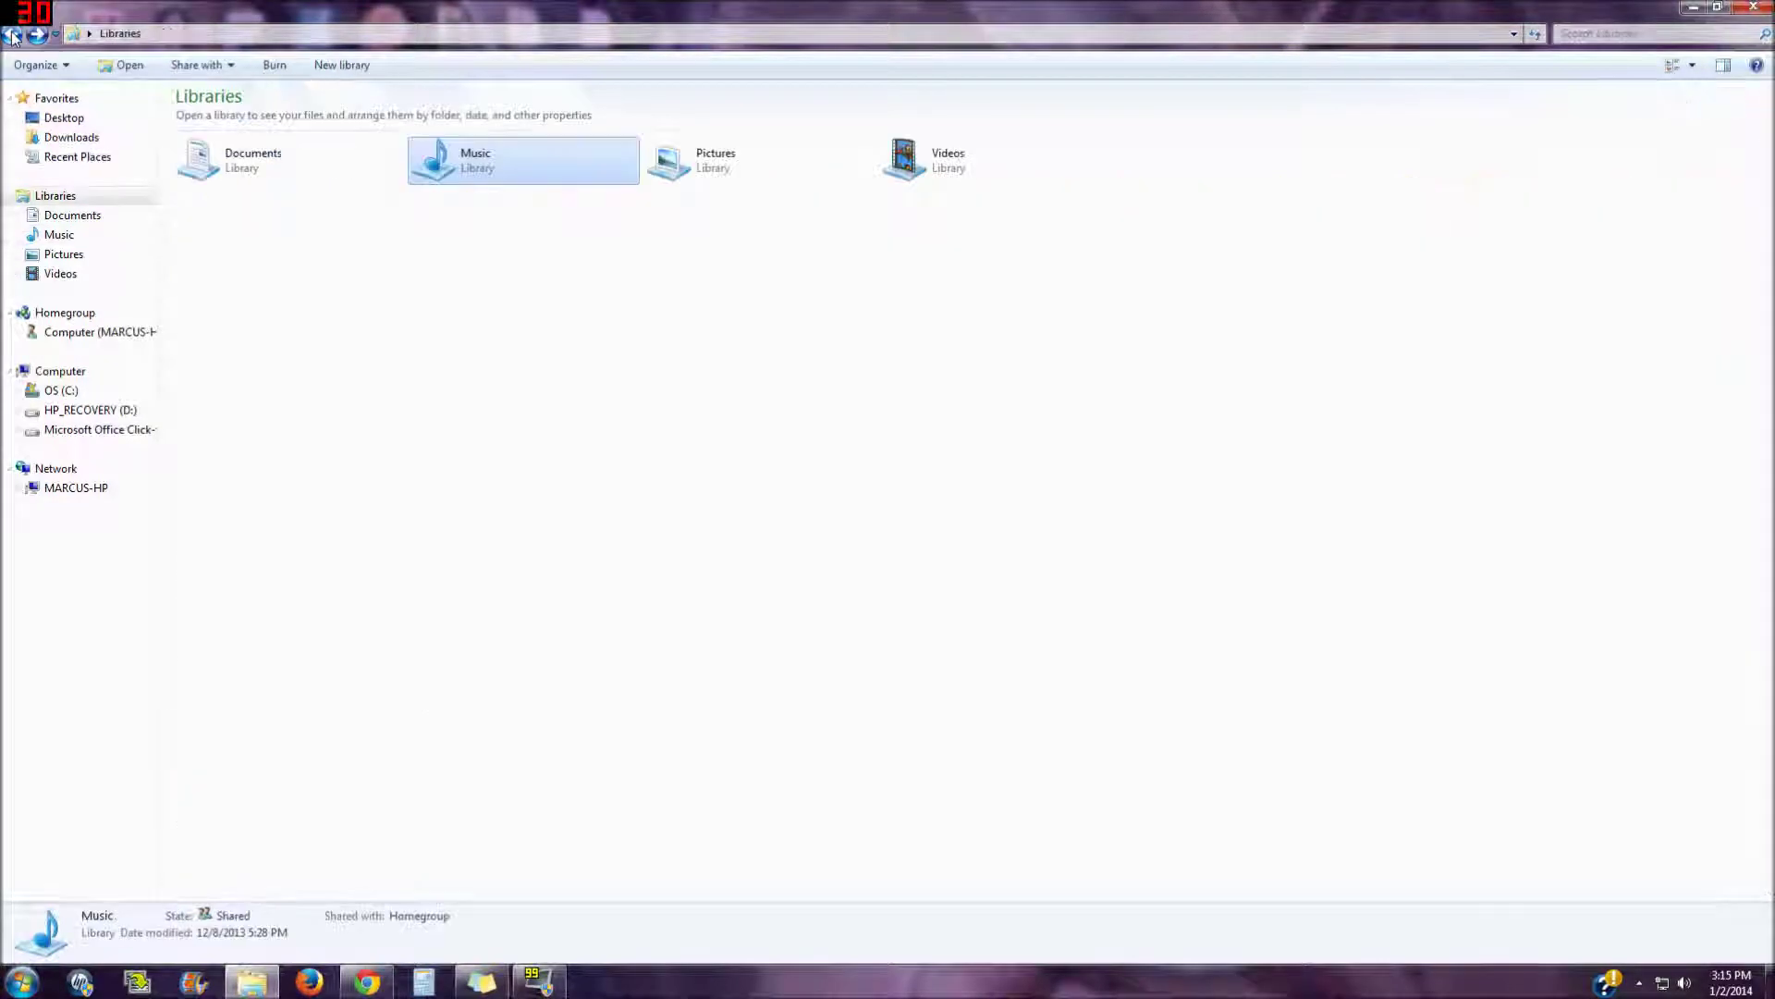
pyautogui.click(84, 119)
pyautogui.click(56, 196)
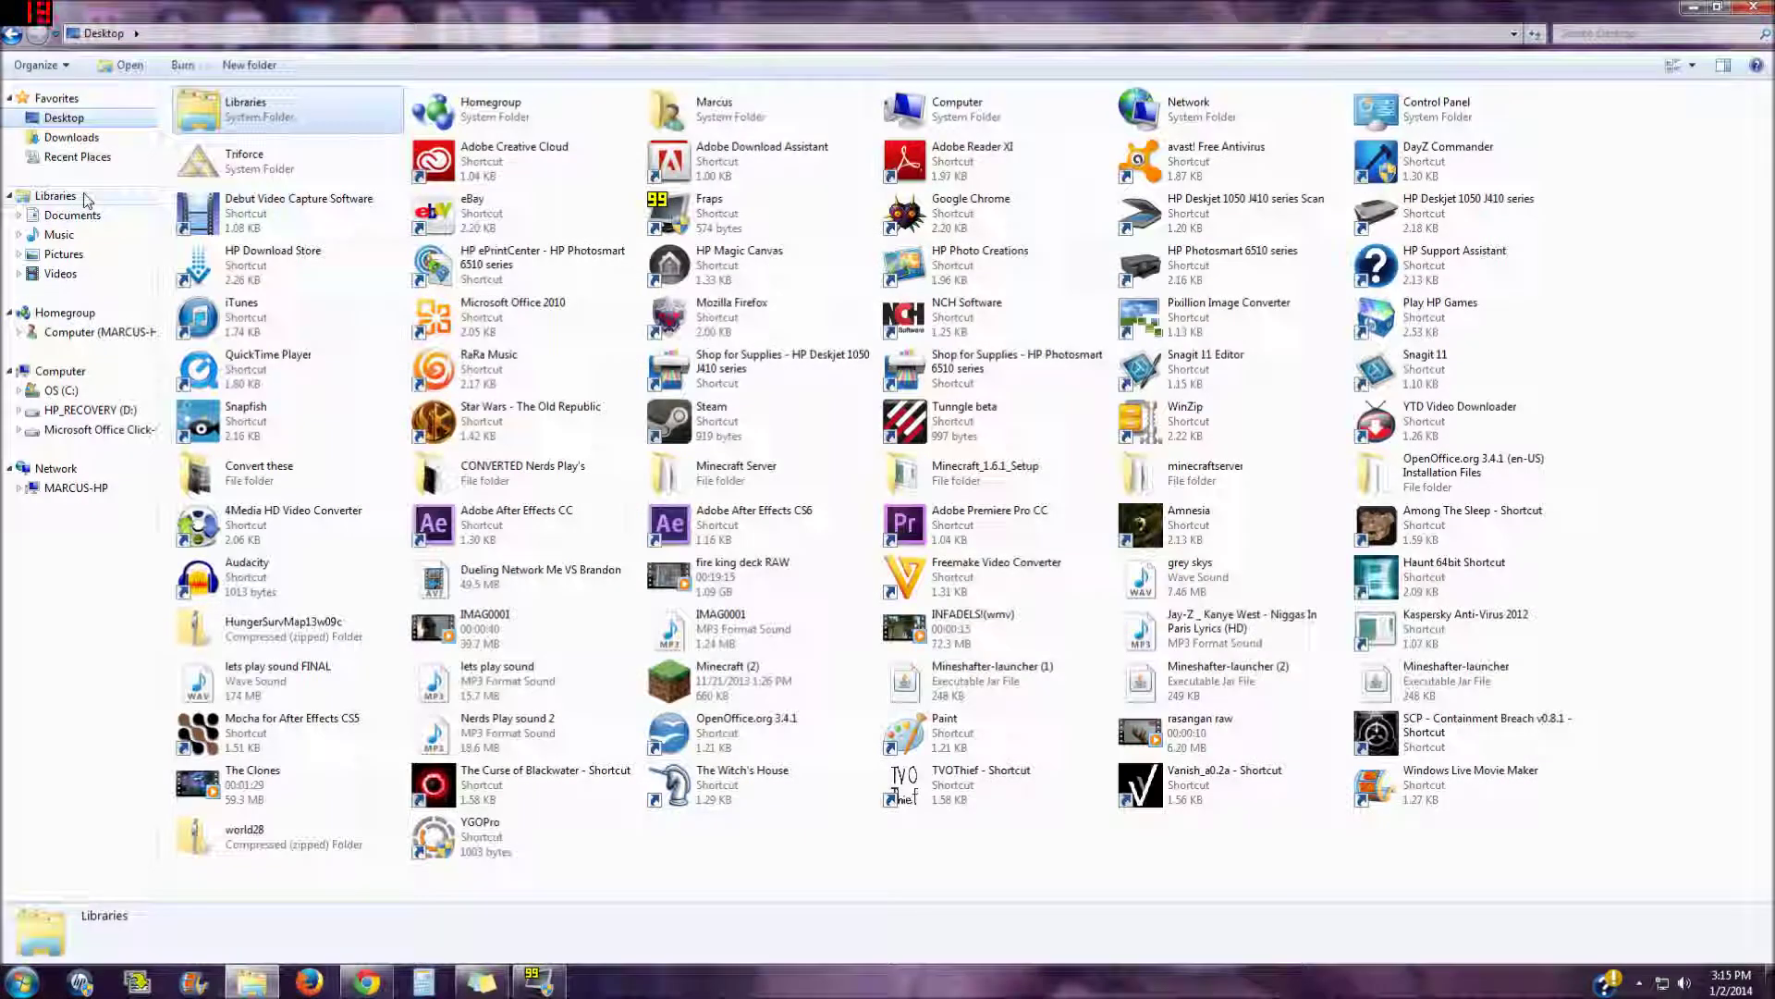
pyautogui.click(1694, 7)
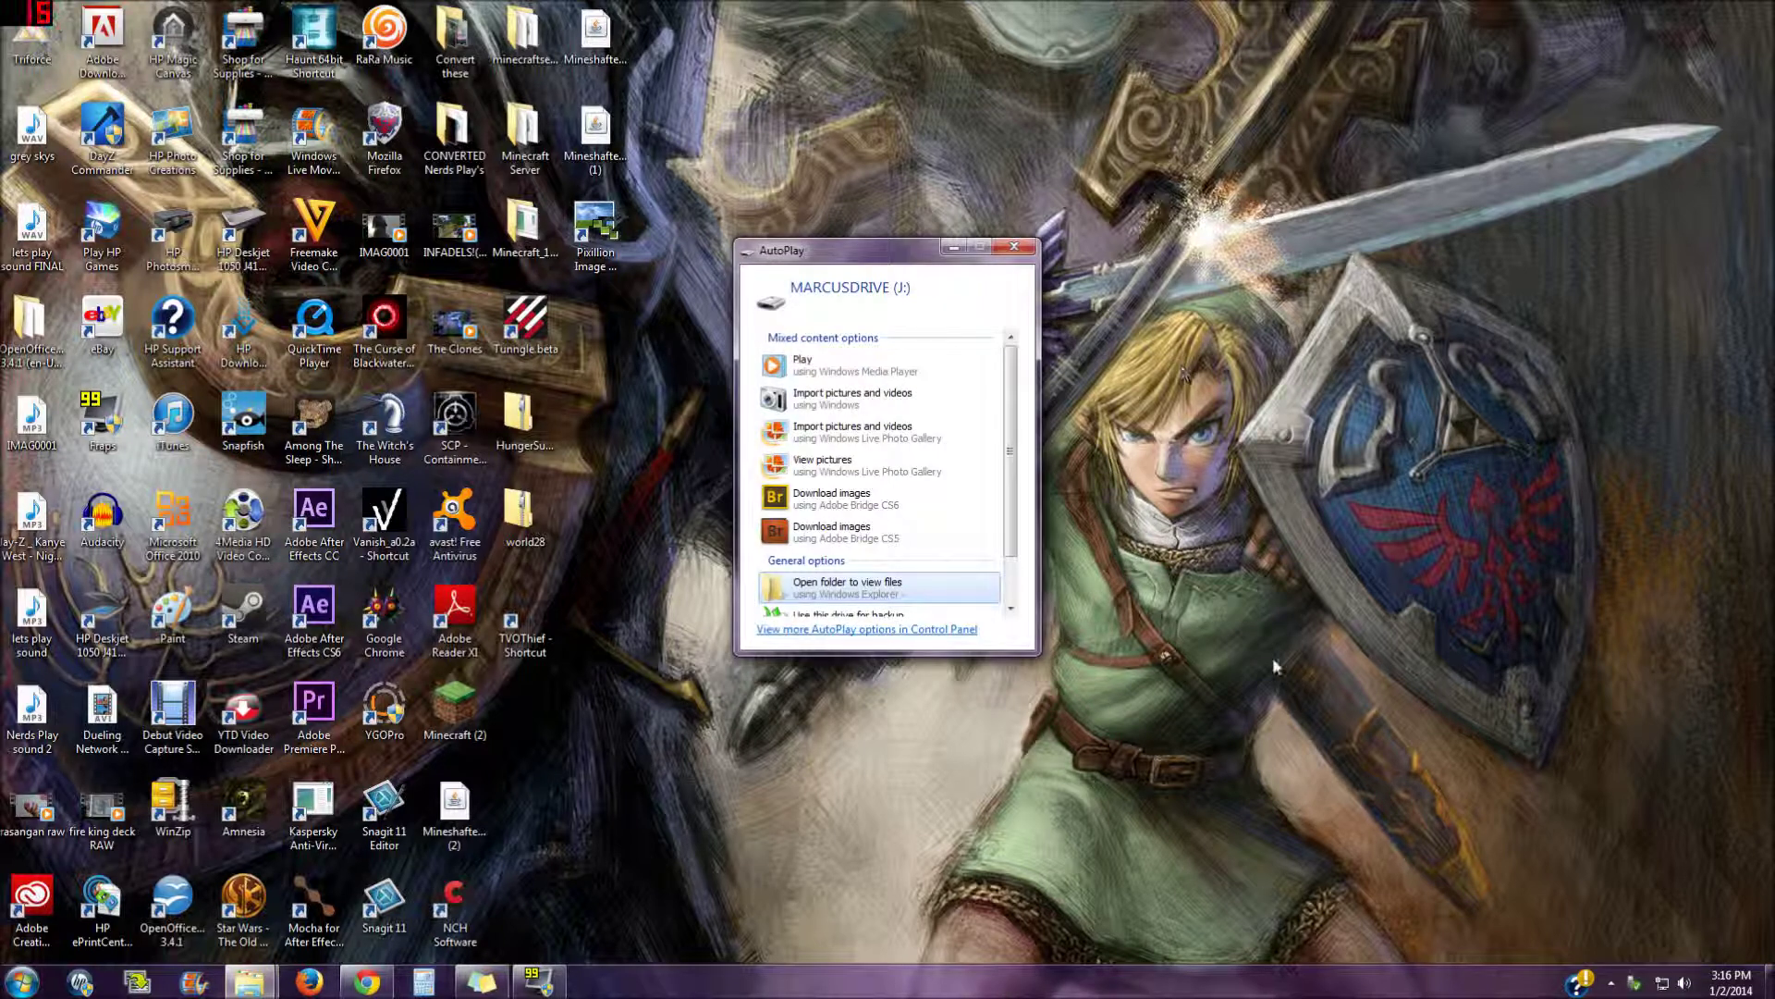
pyautogui.click(1015, 247)
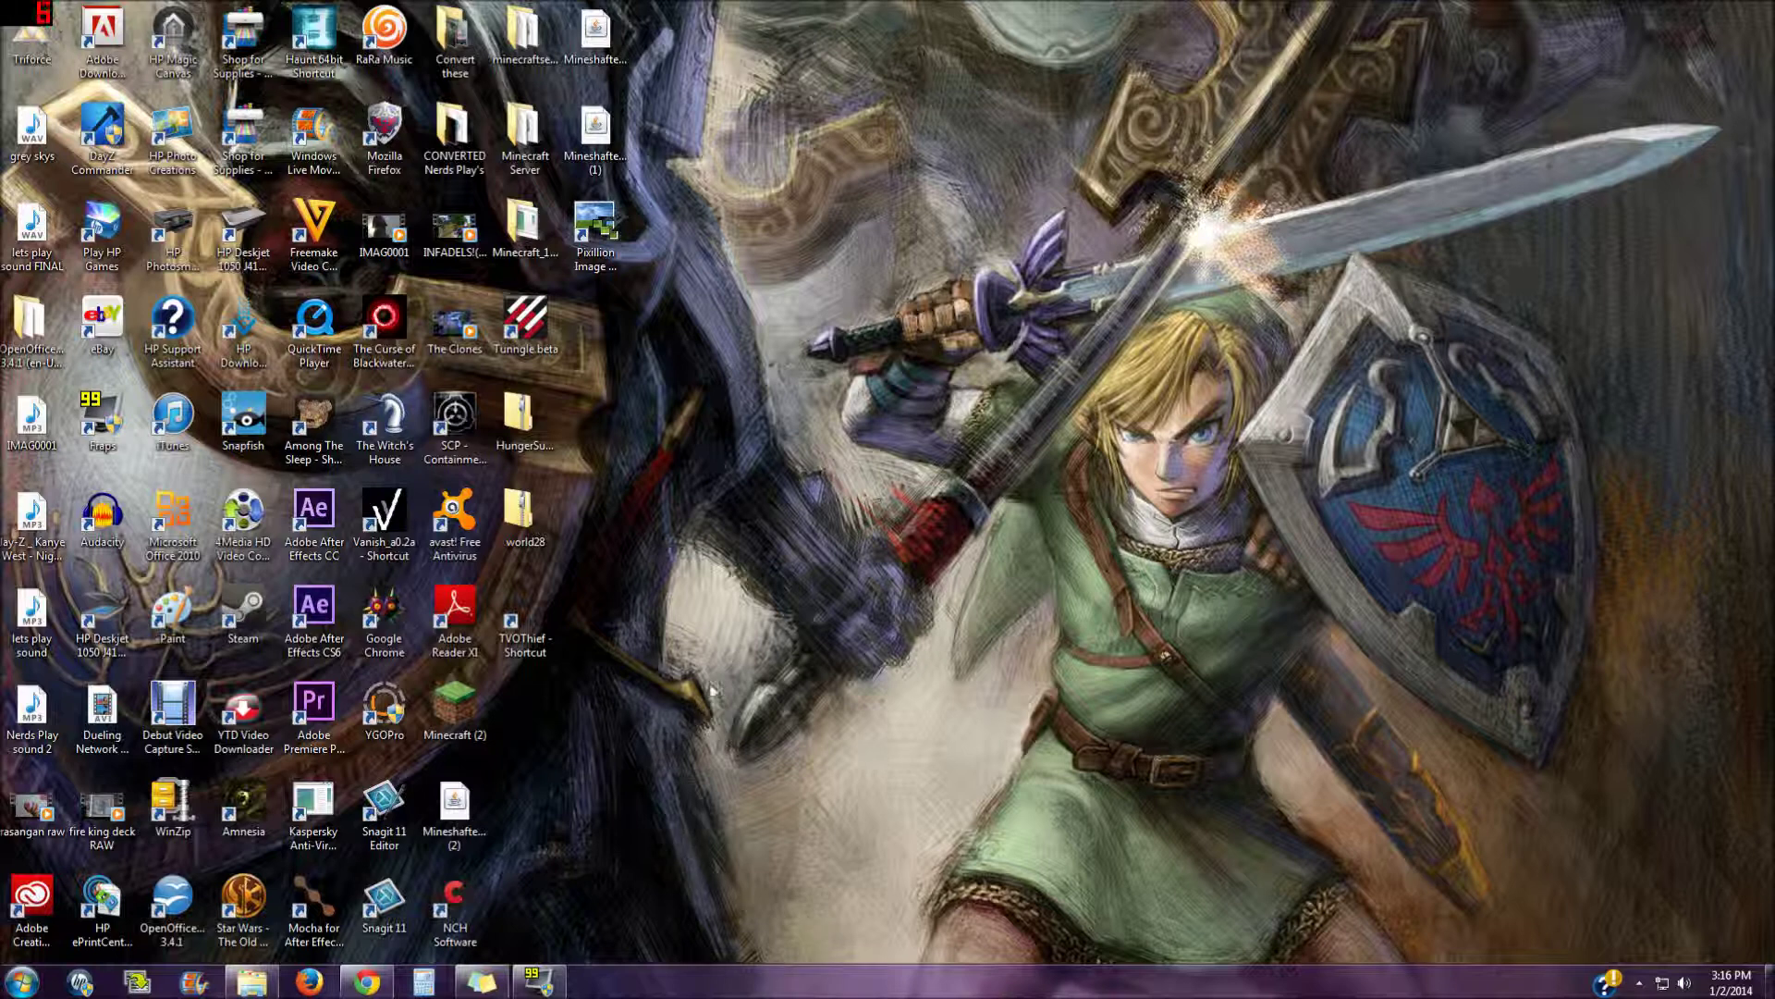
# - Dismiss the Start menu and choose Personalize from the desktop's right-click menu
pyautogui.click(20, 982)
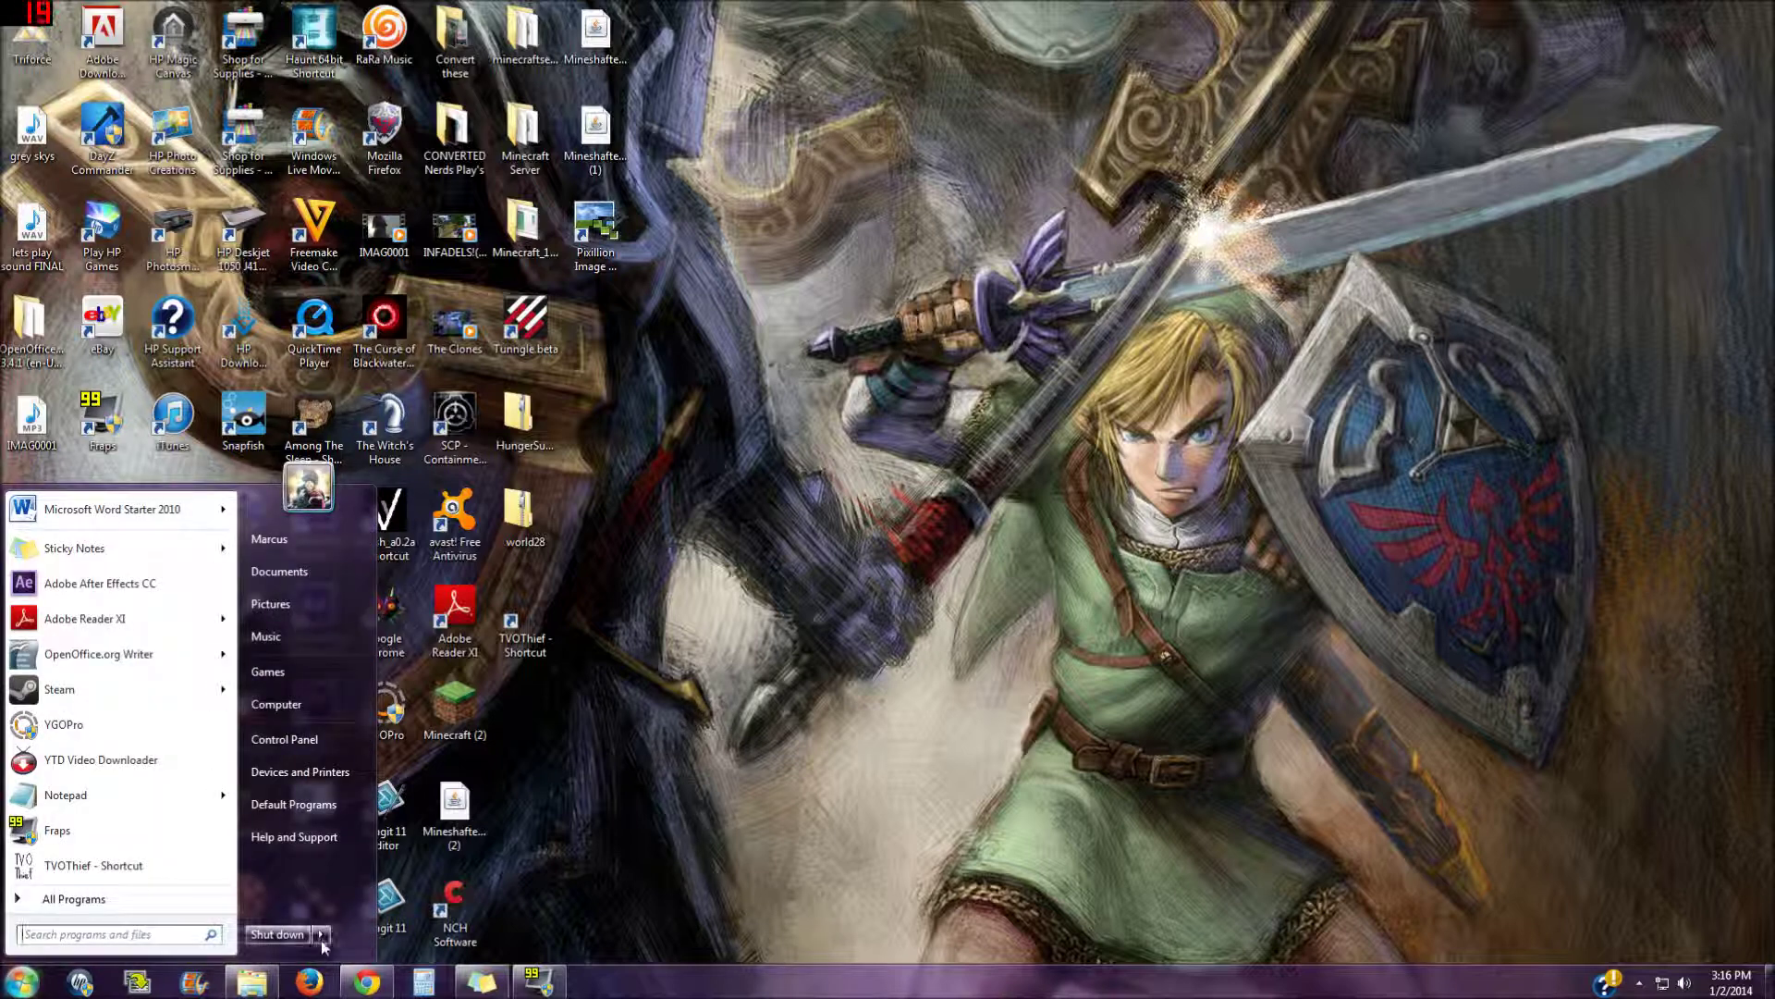
pyautogui.moveTo(320, 935)
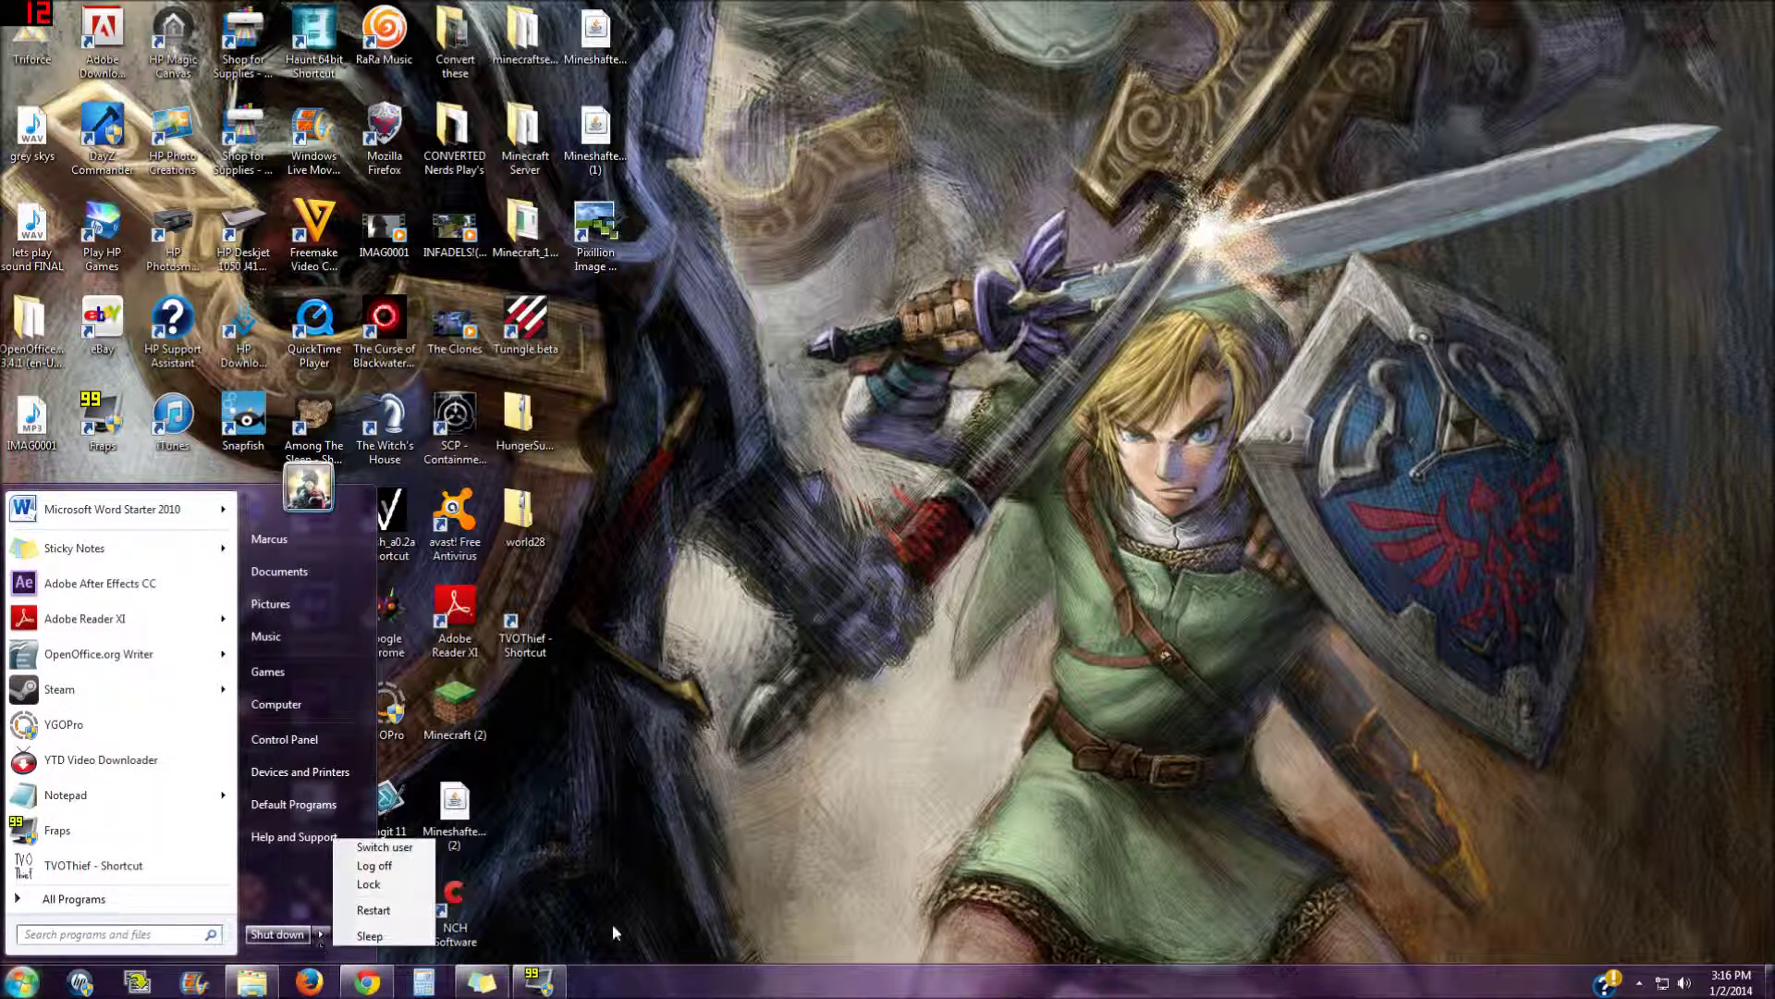
pyautogui.click(1058, 708)
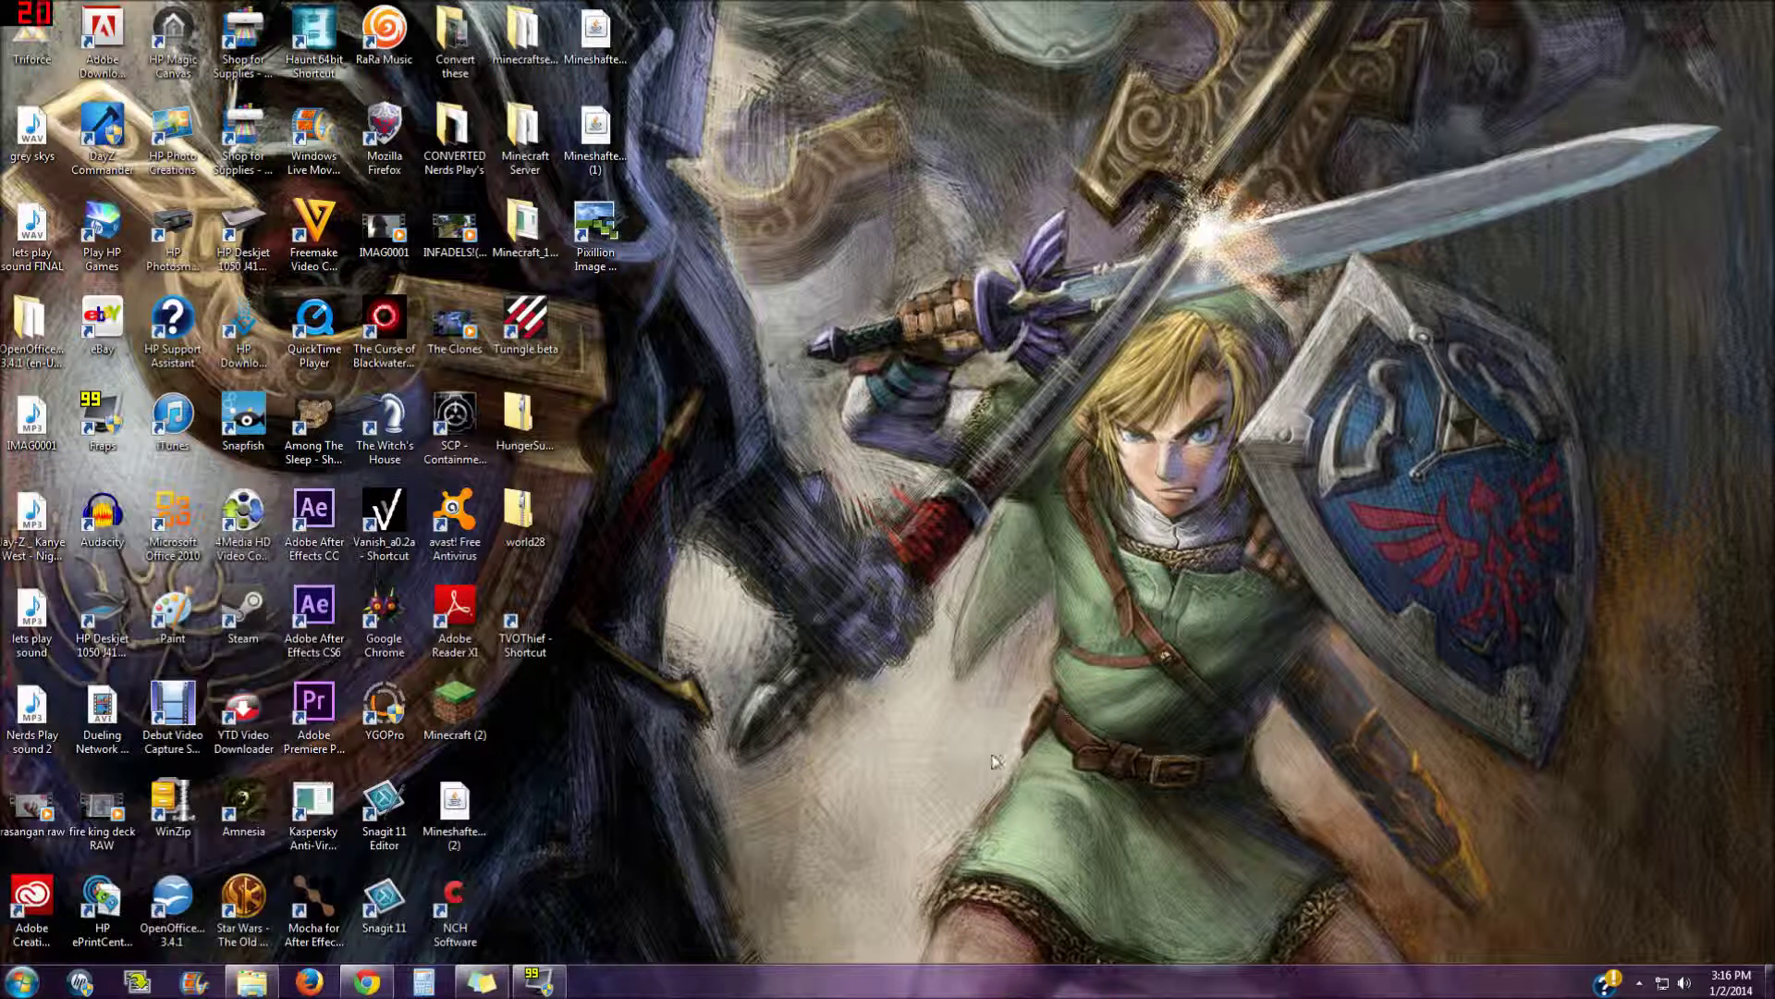
pyautogui.rightClick(1080, 512)
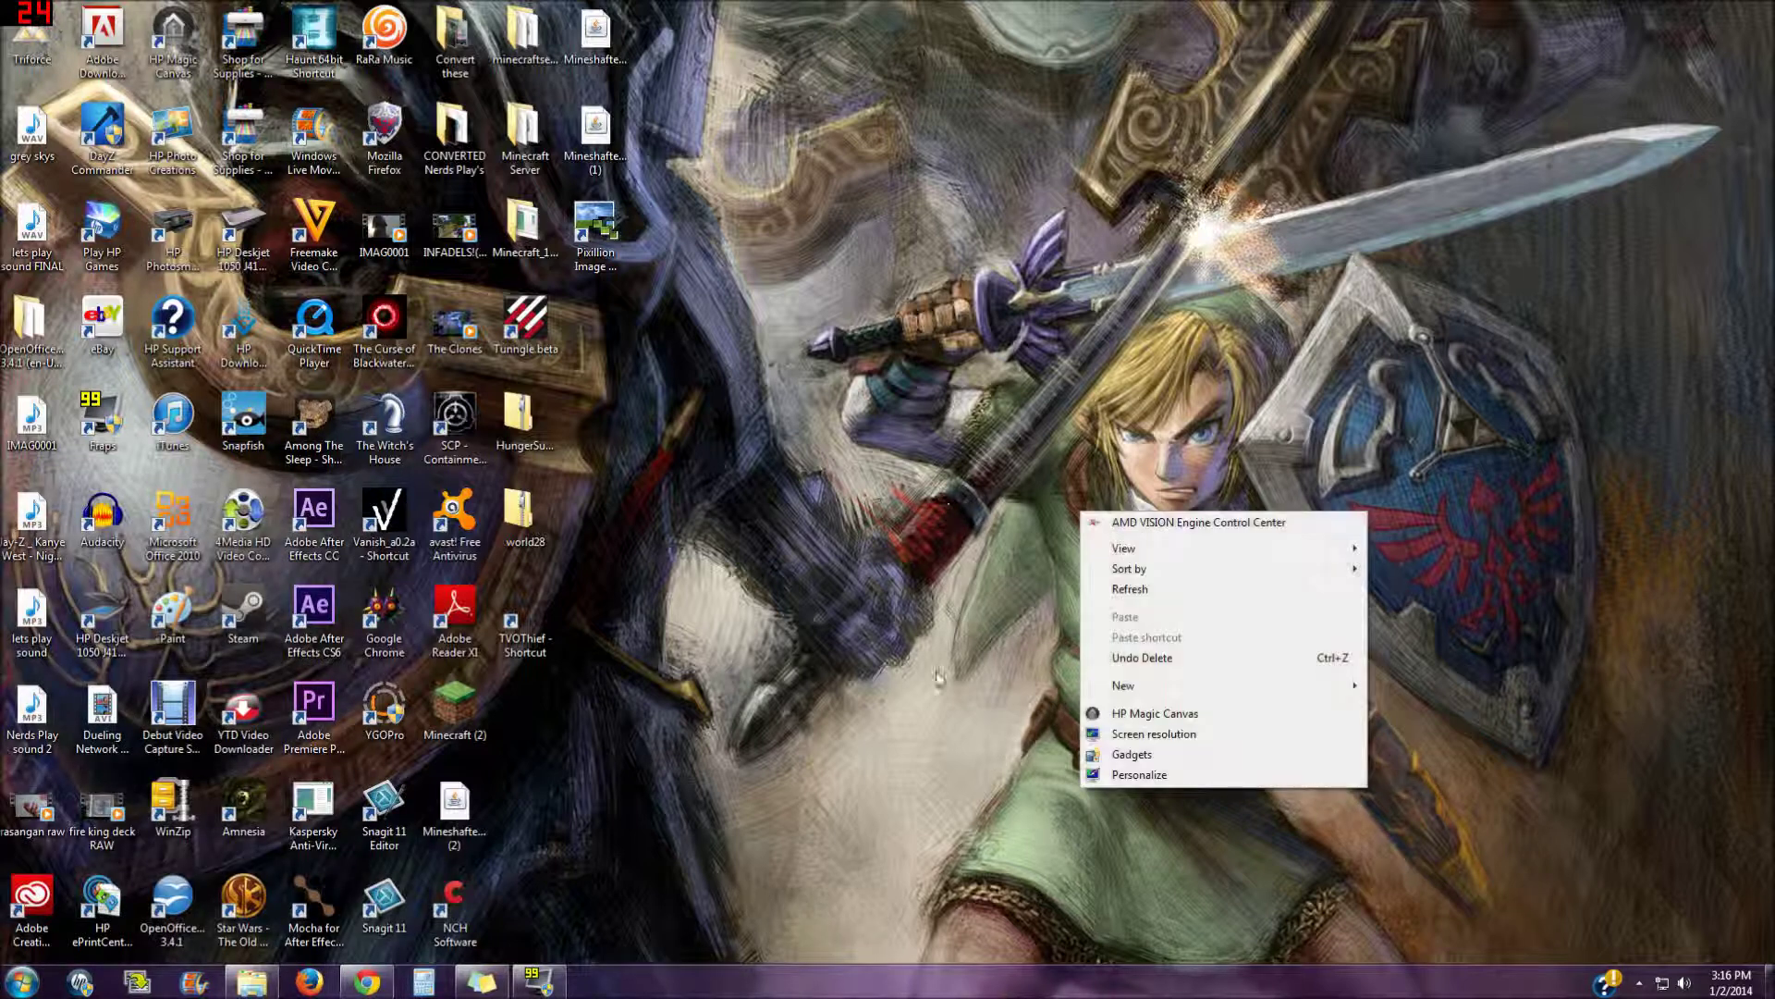
pyautogui.click(1030, 807)
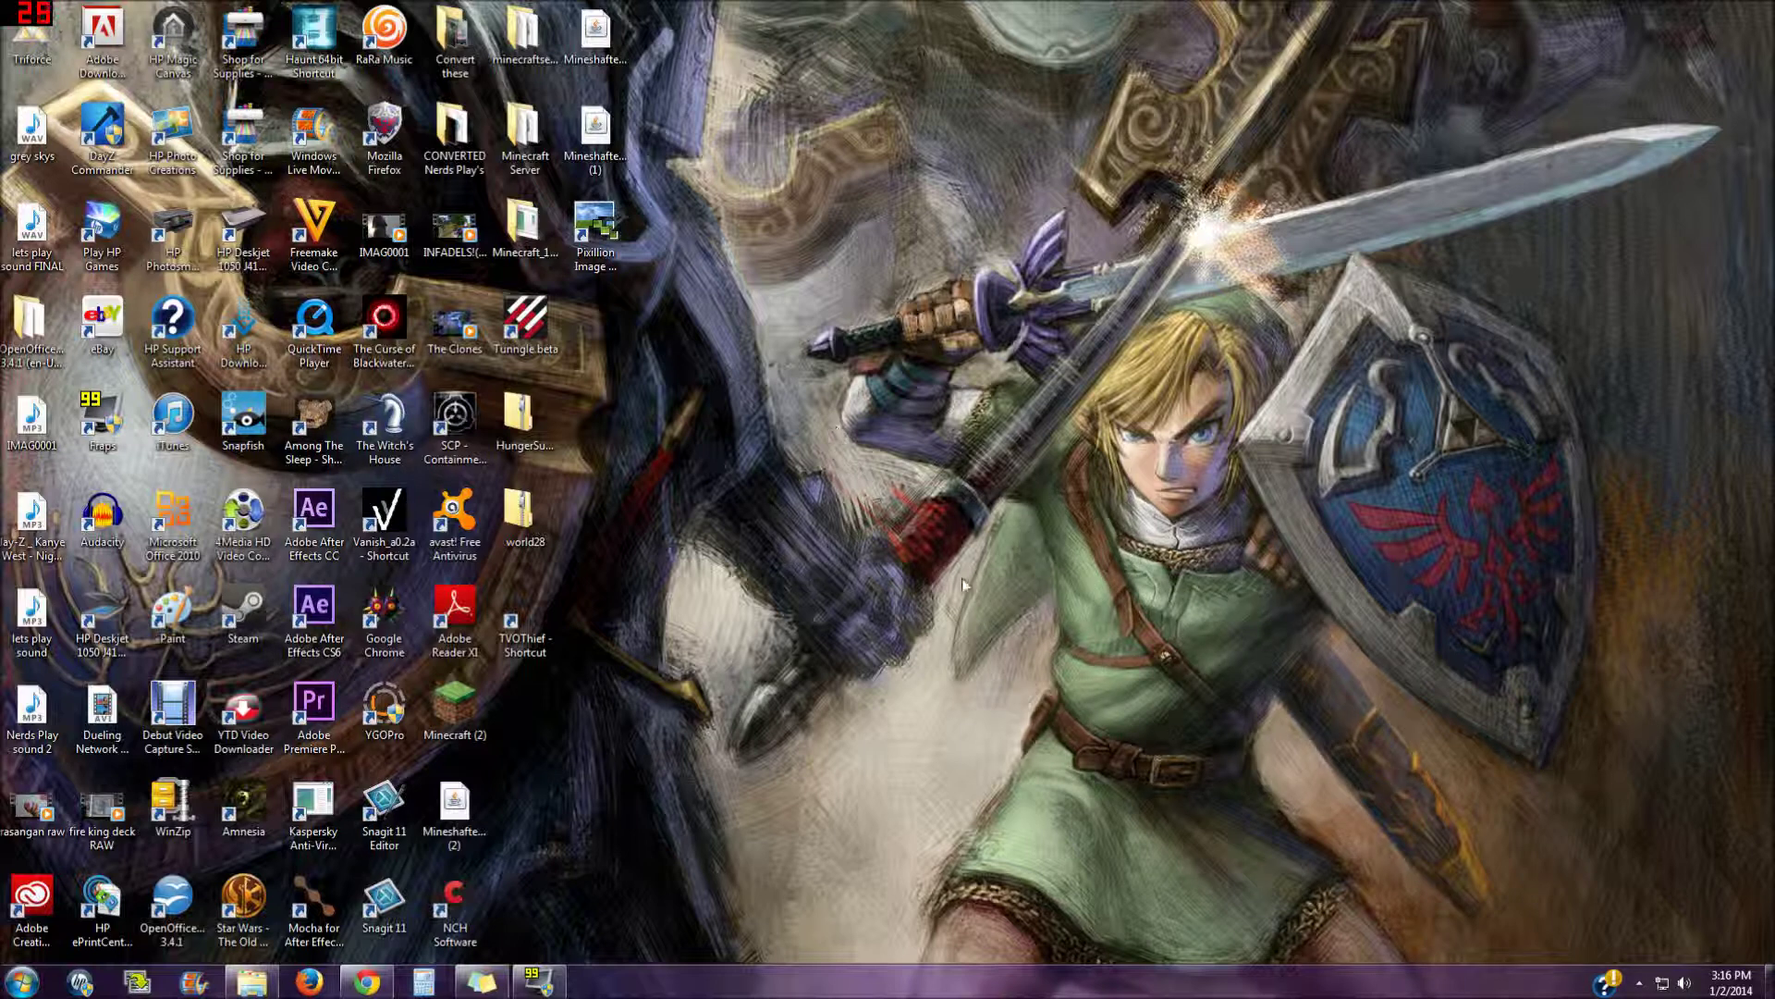
pyautogui.rightClick(941, 535)
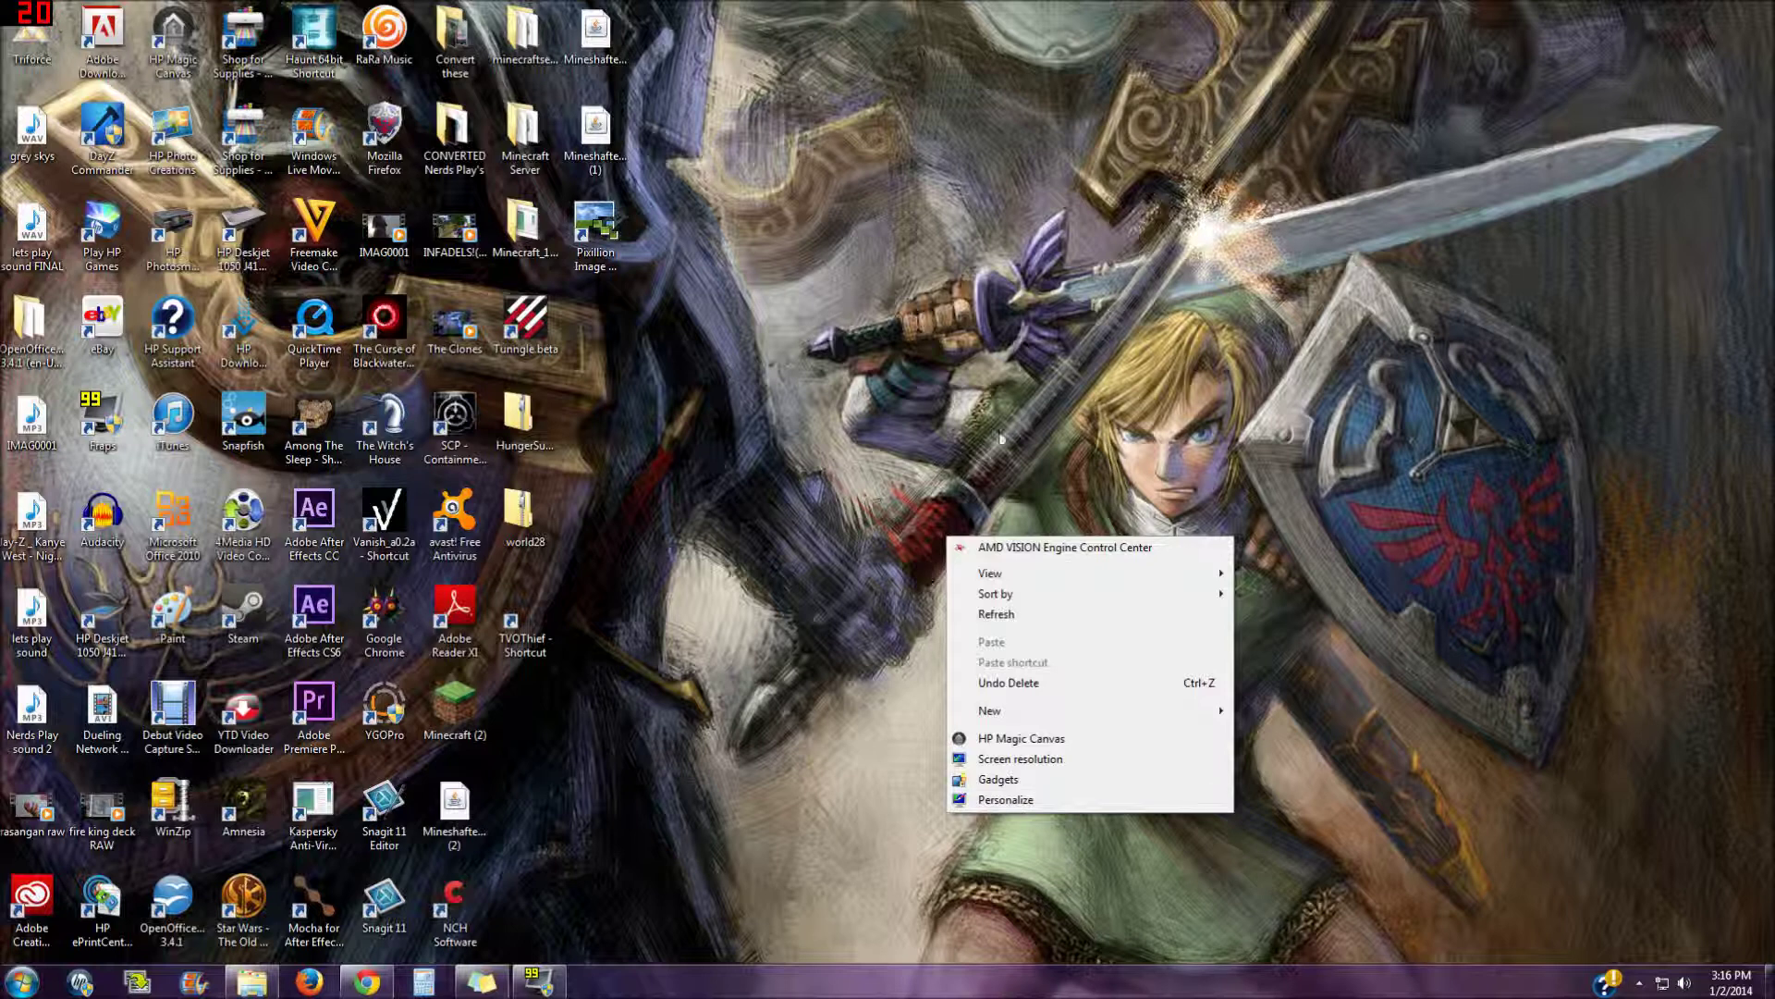
pyautogui.click(1017, 800)
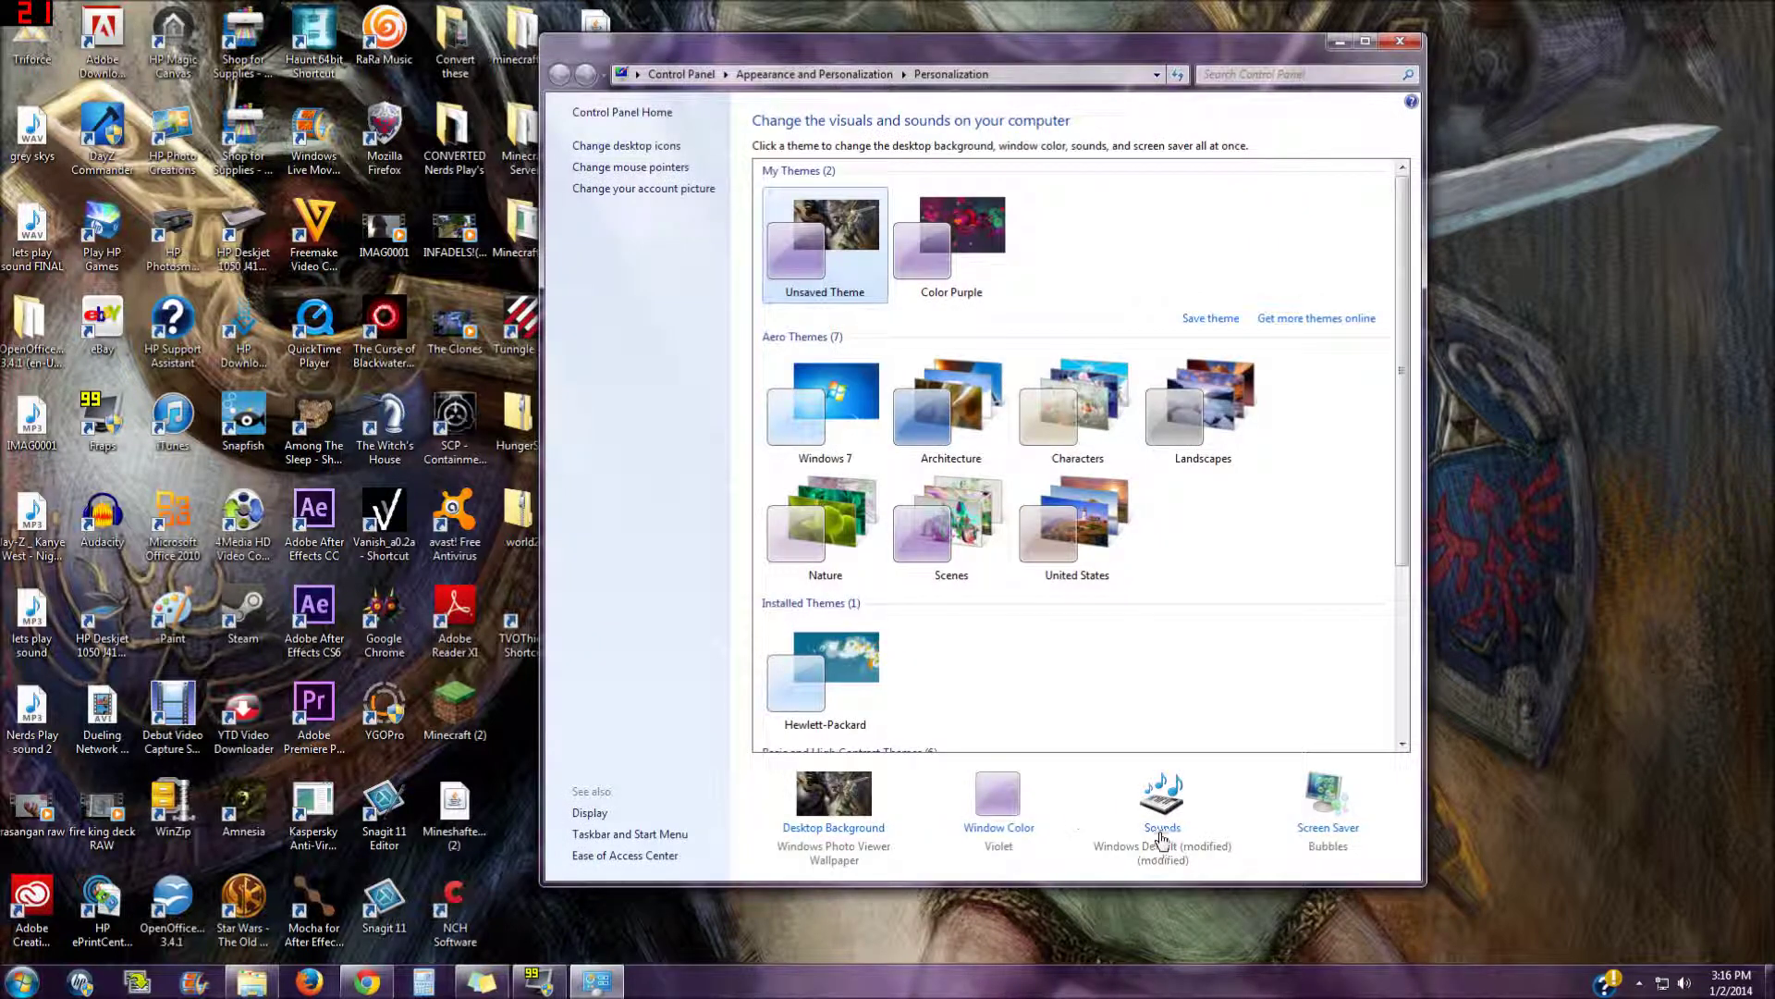
# - Open the Sound settings from Personalization and scroll down the program events list
pyautogui.click(1162, 829)
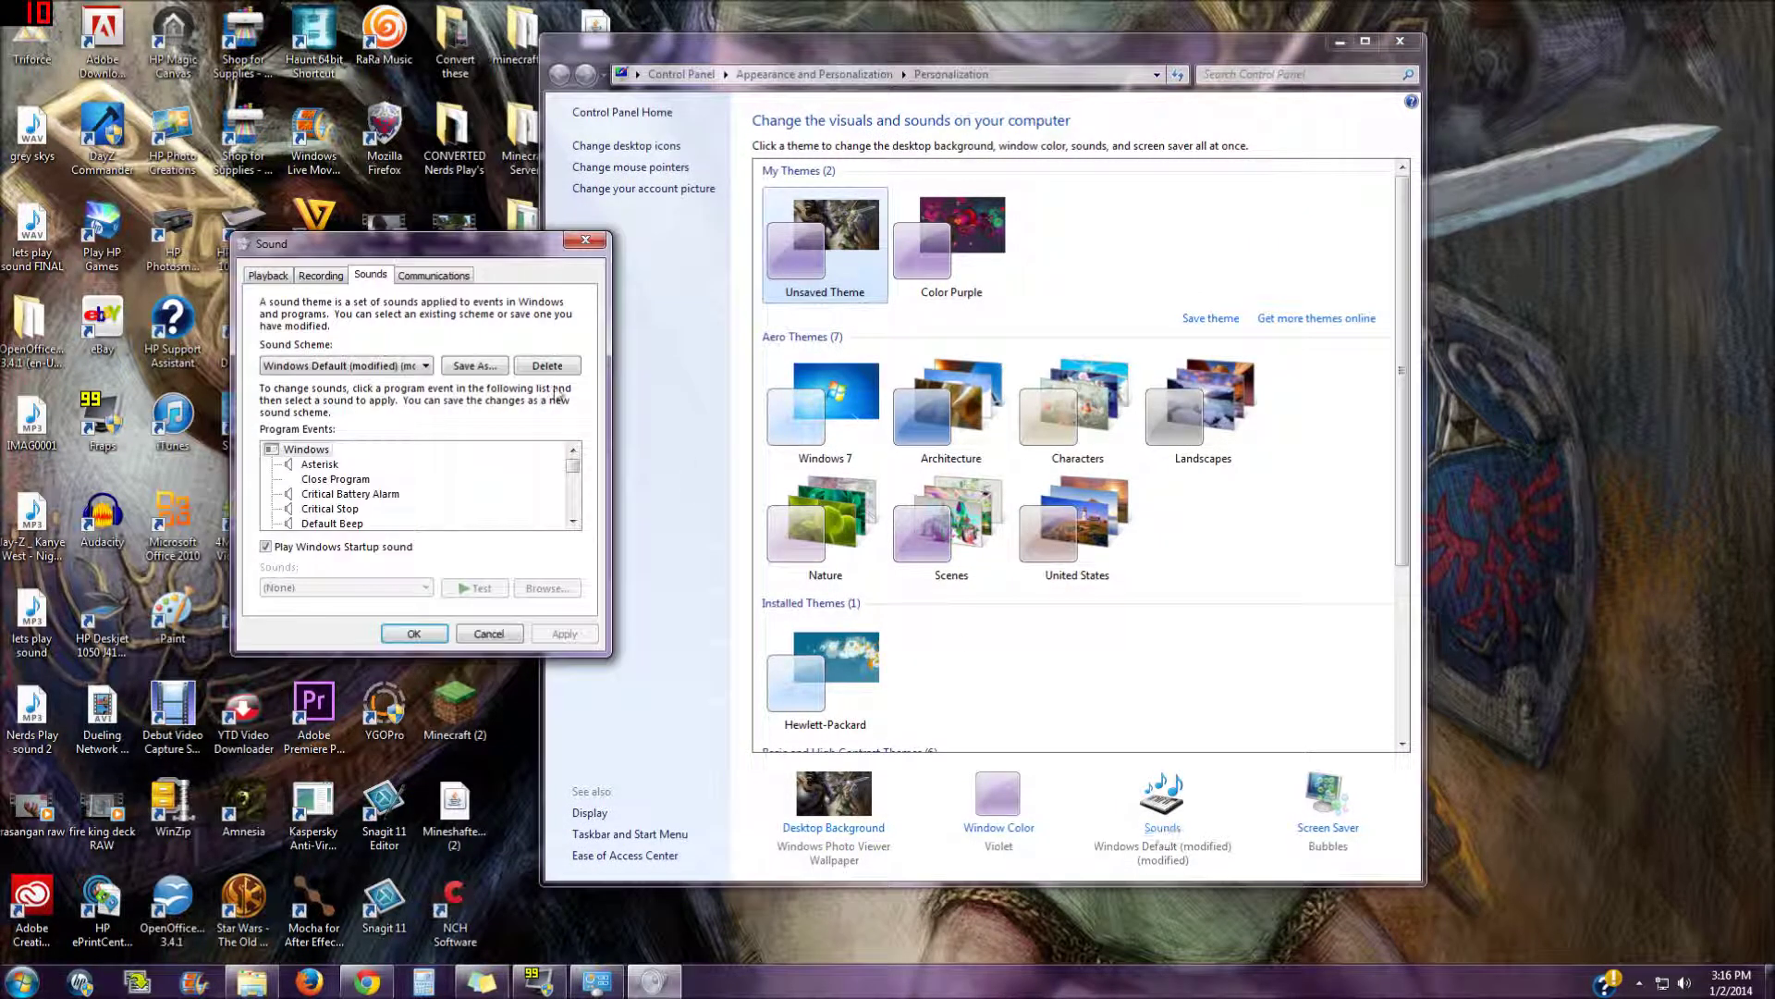
pyautogui.moveTo(368, 244); pyautogui.dragTo(1080, 252)
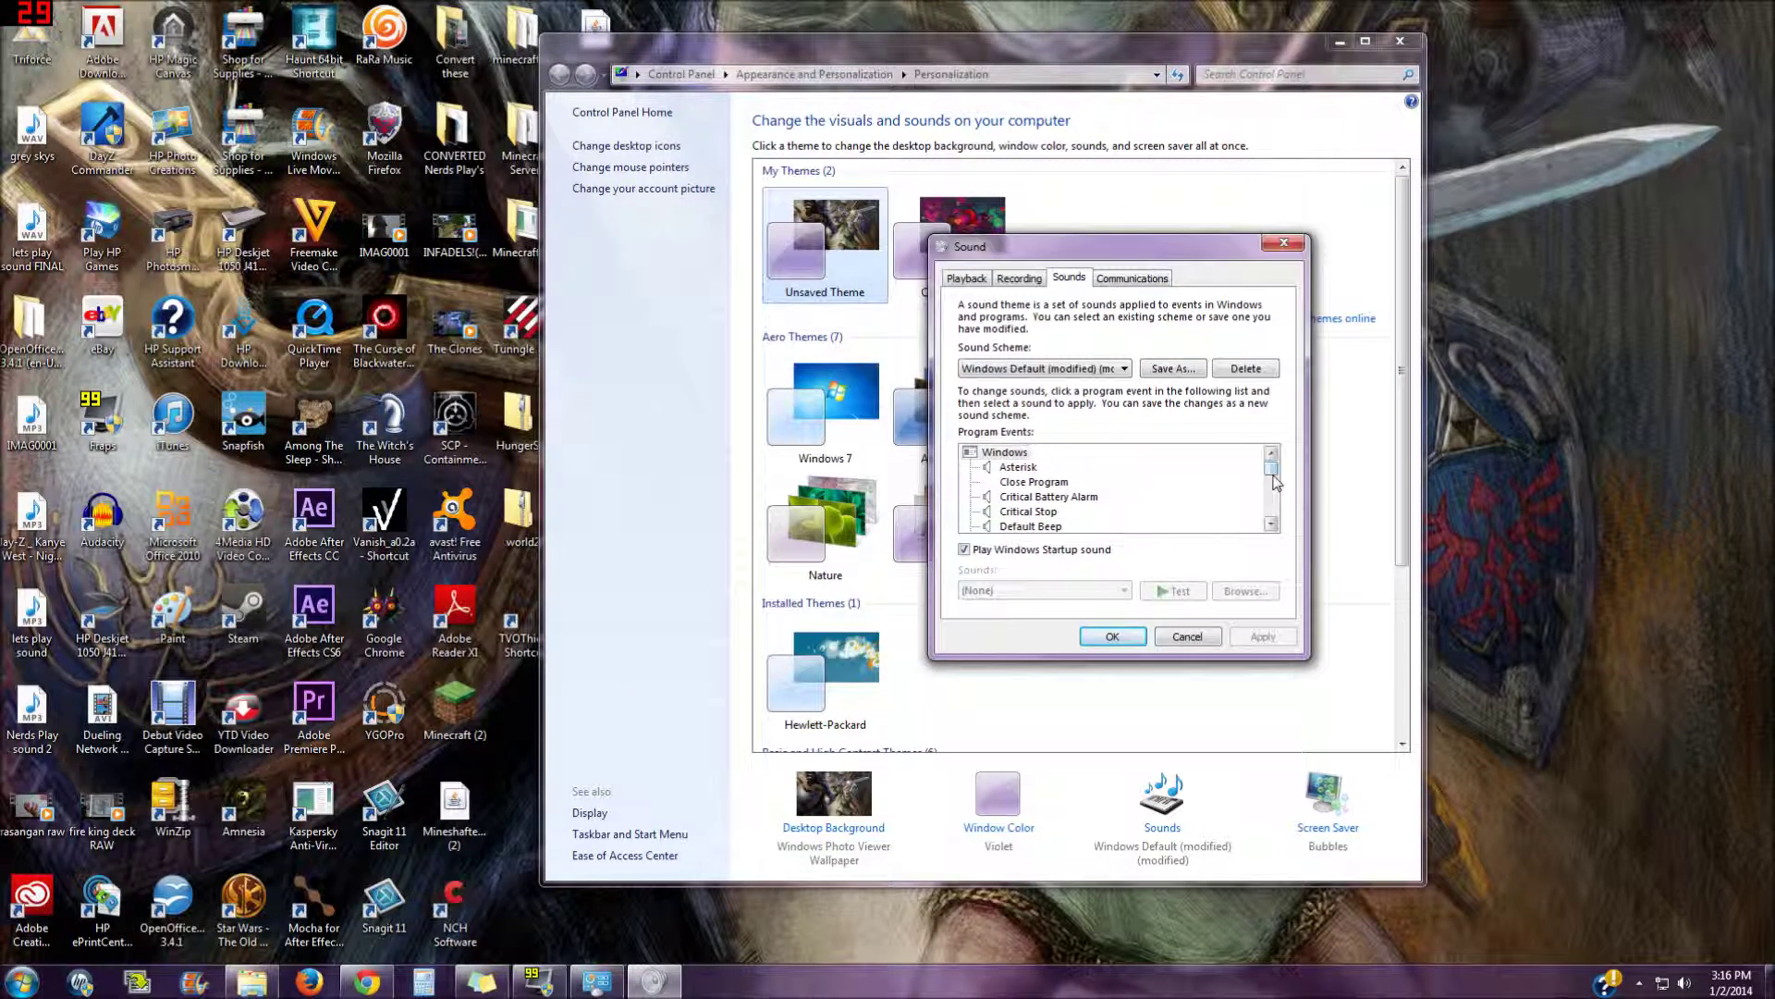
pyautogui.scroll(-2, 1276, 488)
pyautogui.scroll(-4, 1277, 487)
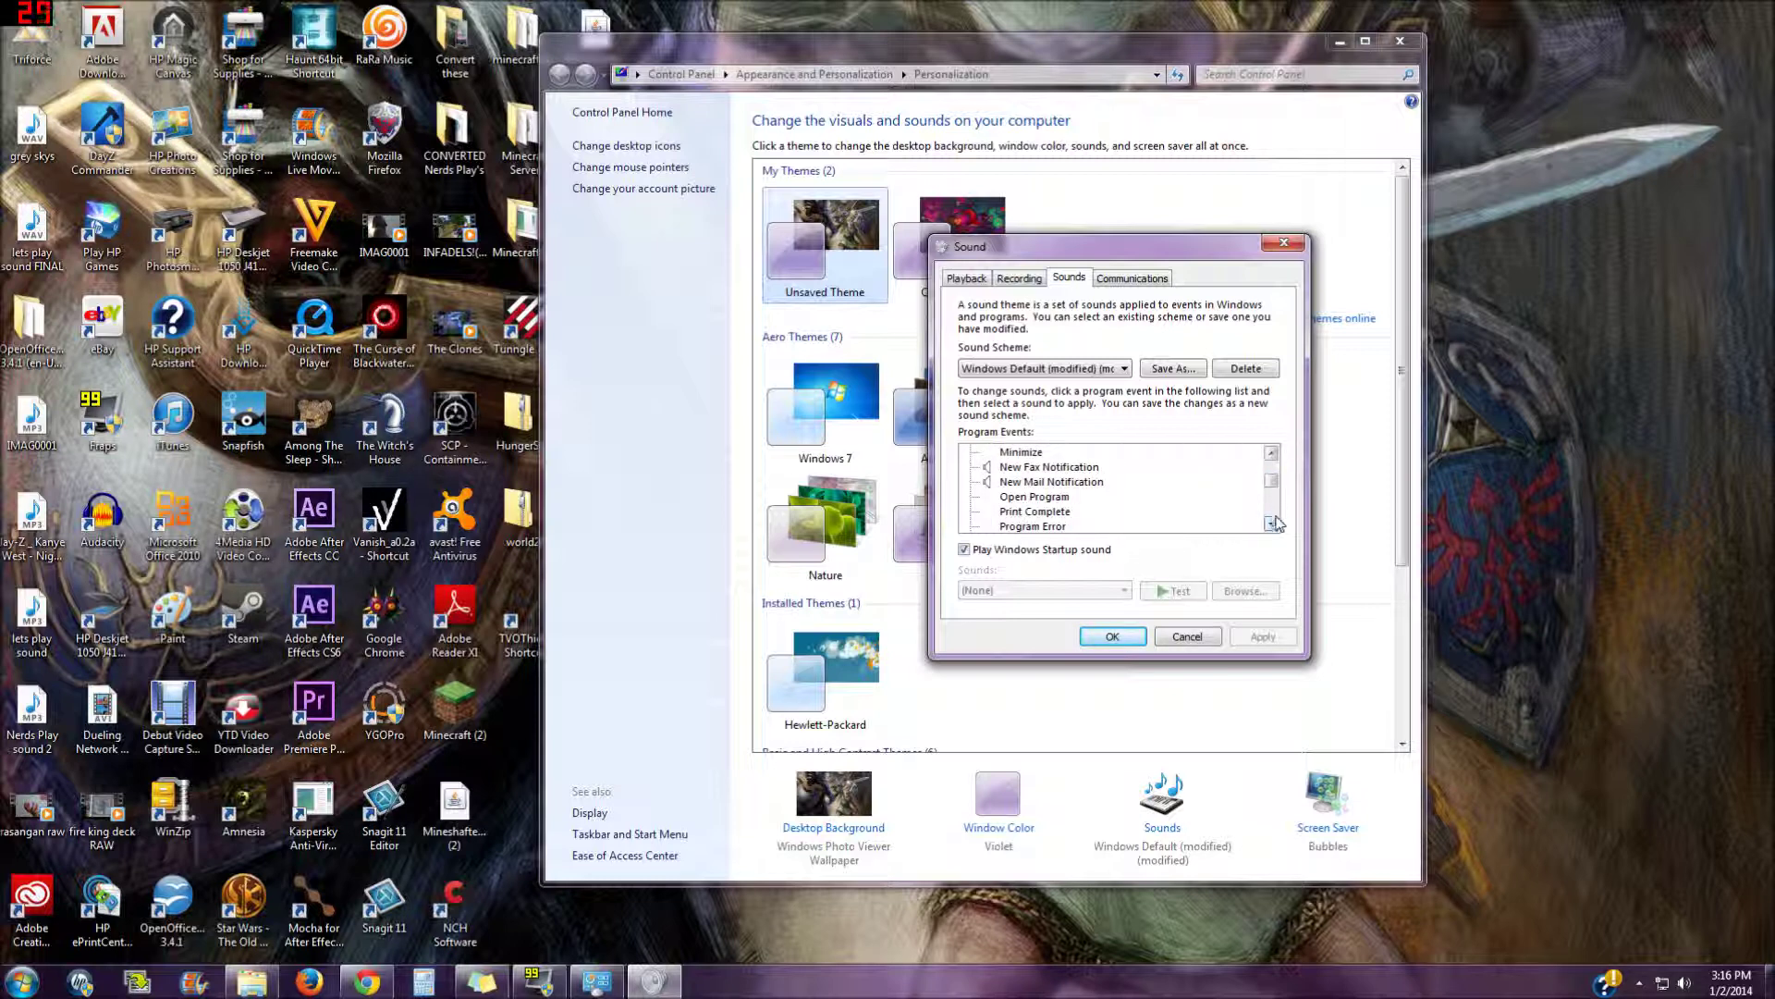
pyautogui.click(1273, 528)
pyautogui.click(1272, 528)
pyautogui.click(1272, 528)
pyautogui.click(1272, 528)
pyautogui.click(1272, 528)
pyautogui.click(1273, 528)
pyautogui.click(1273, 528)
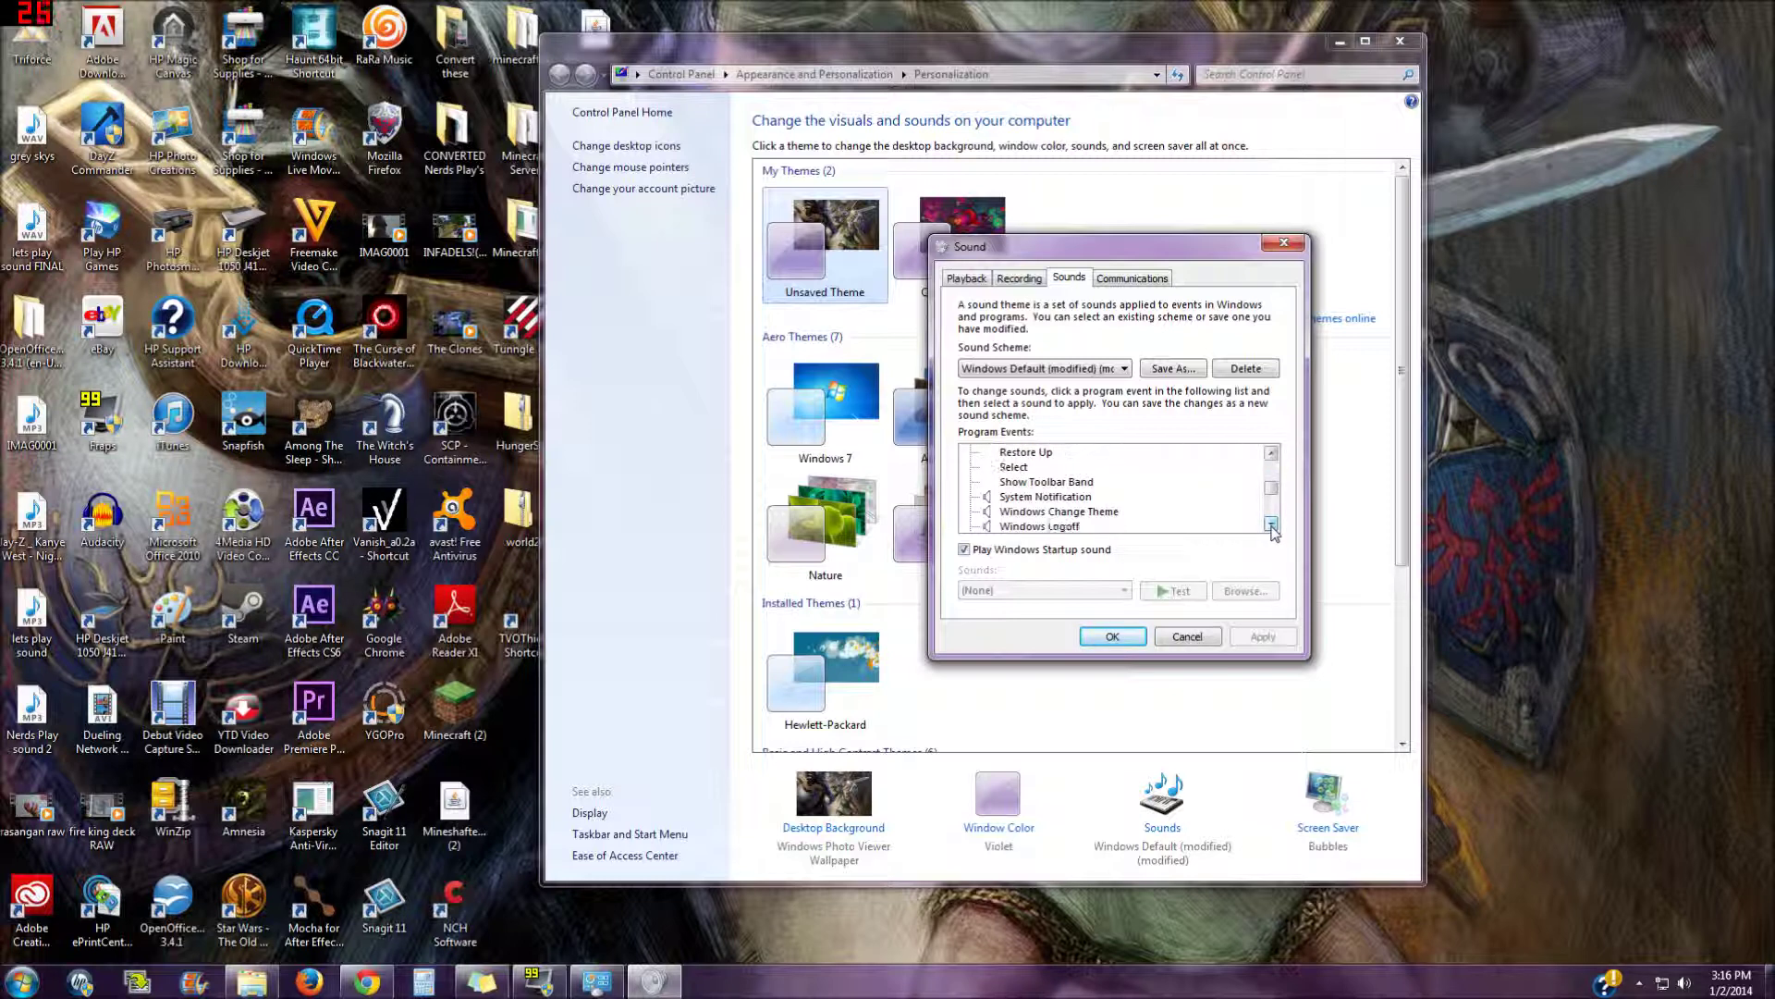
pyautogui.click(1272, 528)
pyautogui.click(1272, 528)
pyautogui.click(1272, 528)
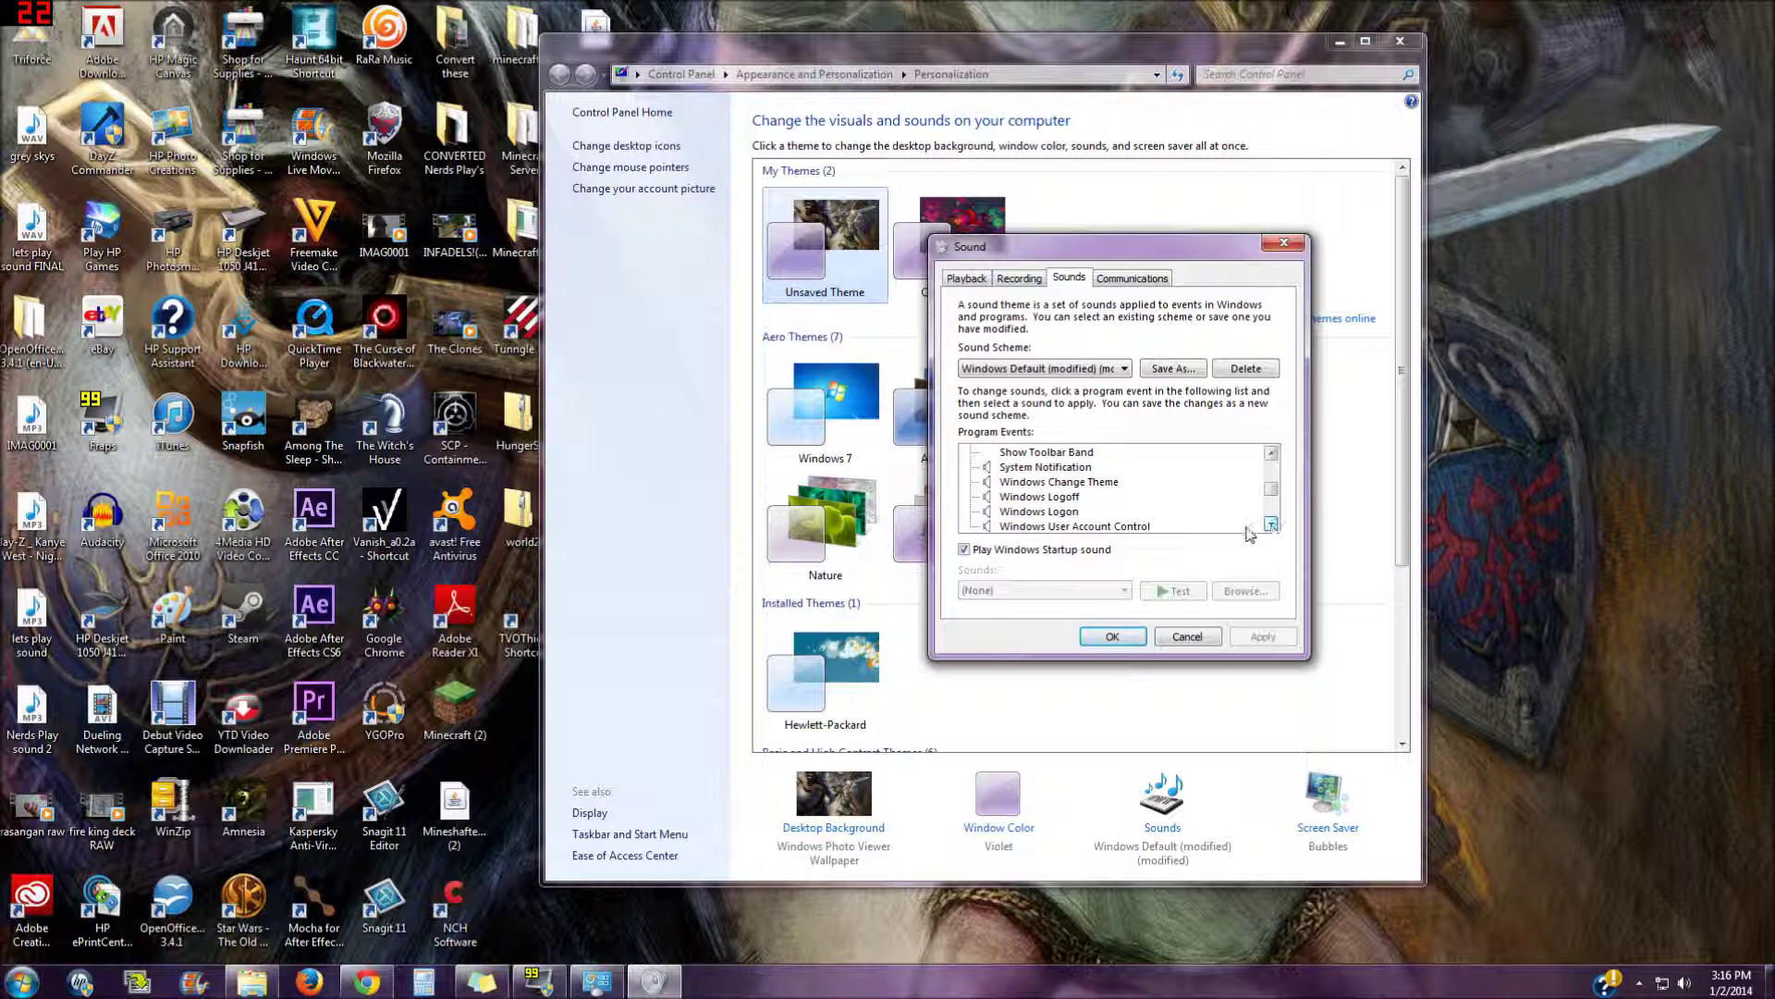
# - Play the TP_Secret Windows Logon sound and the TP_Warp_Out Windows Logoff sound
pyautogui.click(1051, 513)
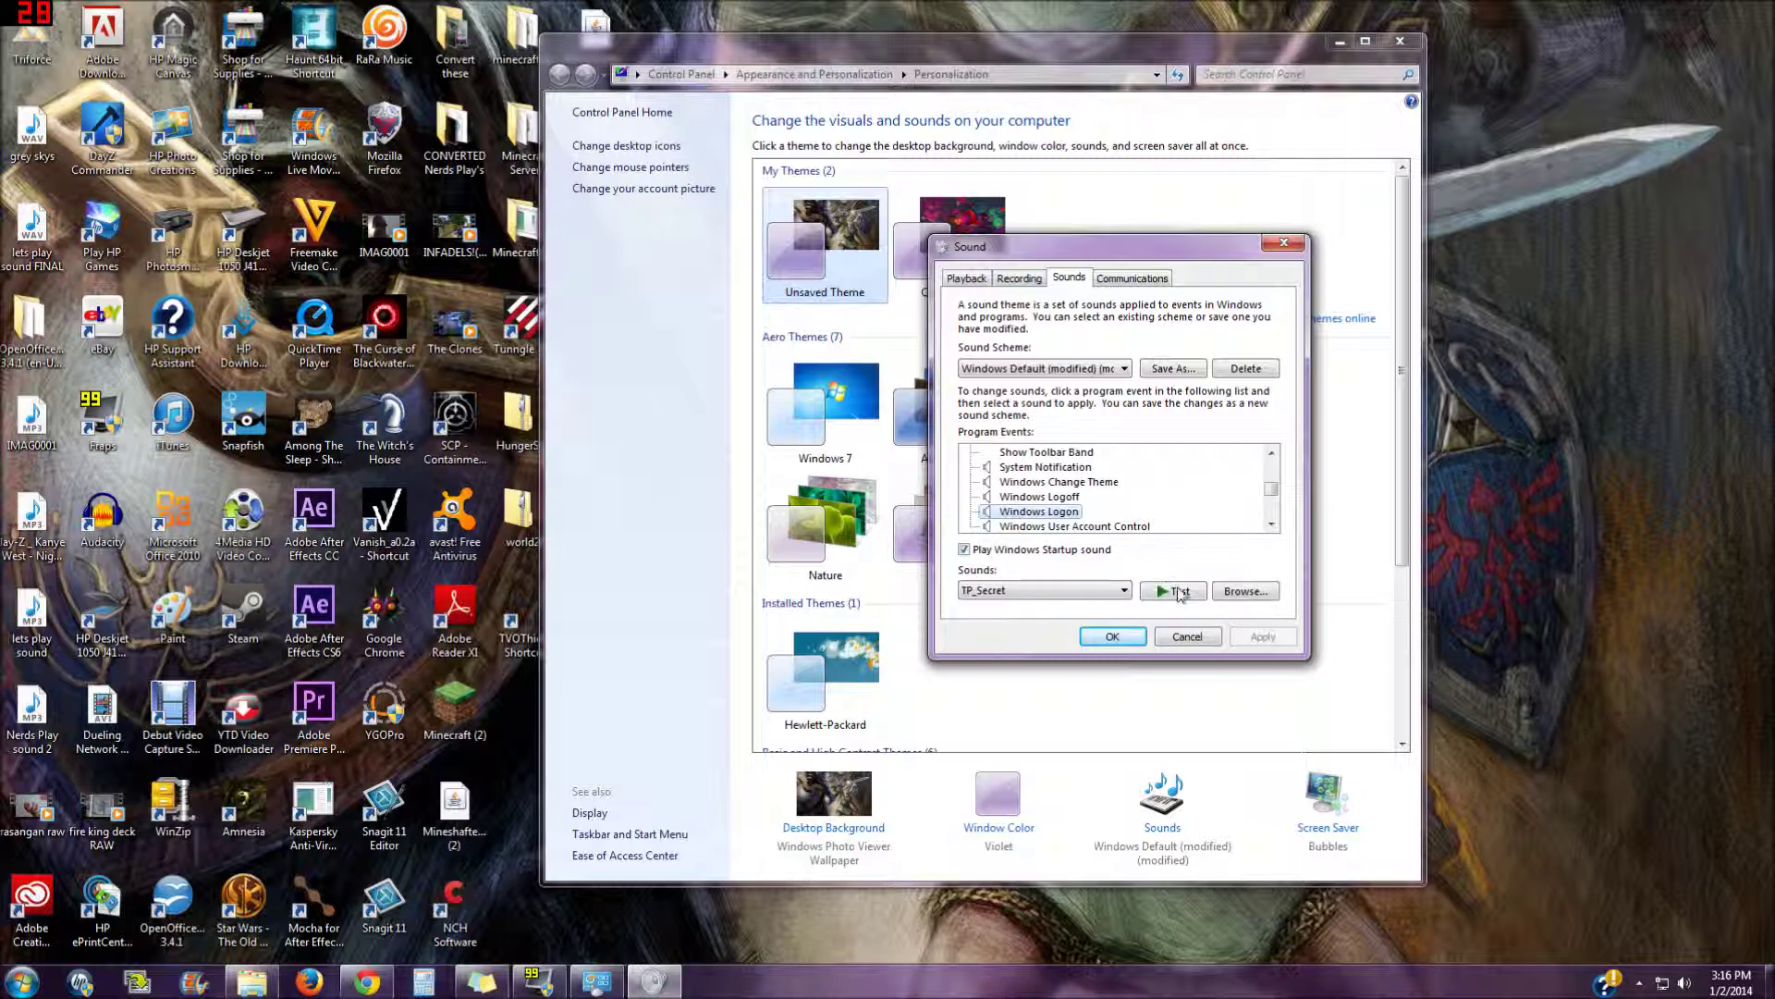
pyautogui.click(1180, 594)
pyautogui.click(1046, 499)
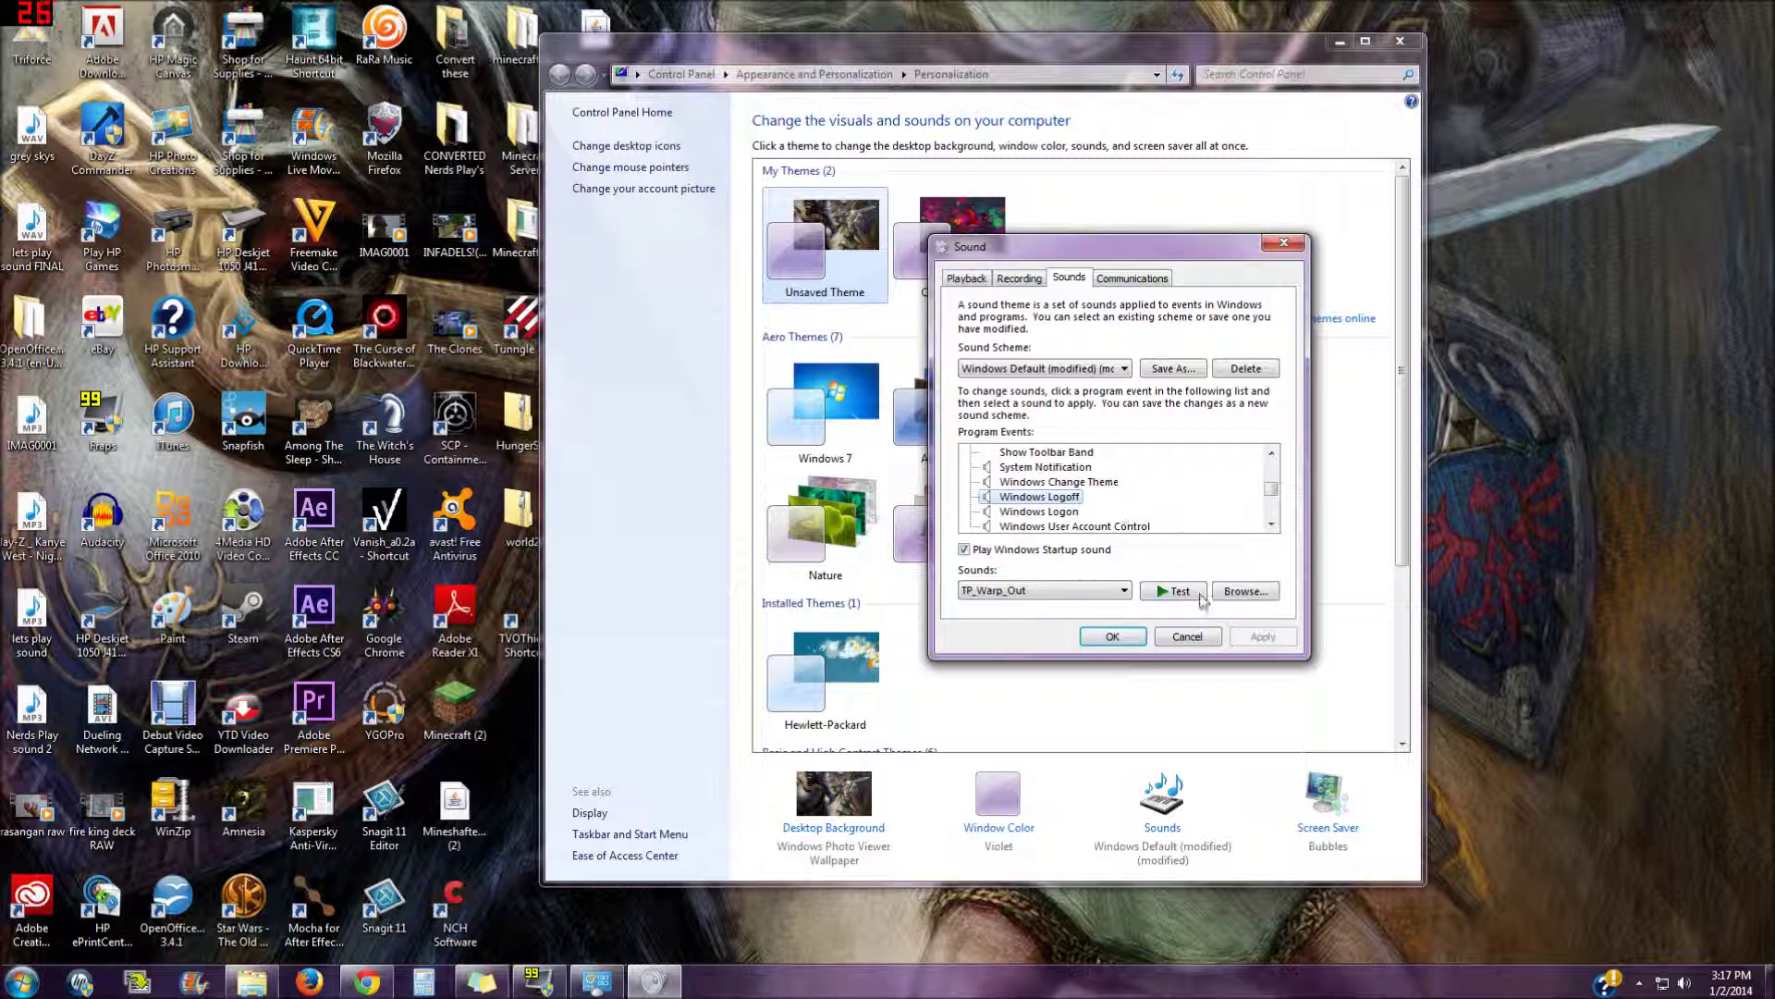
pyautogui.click(1170, 594)
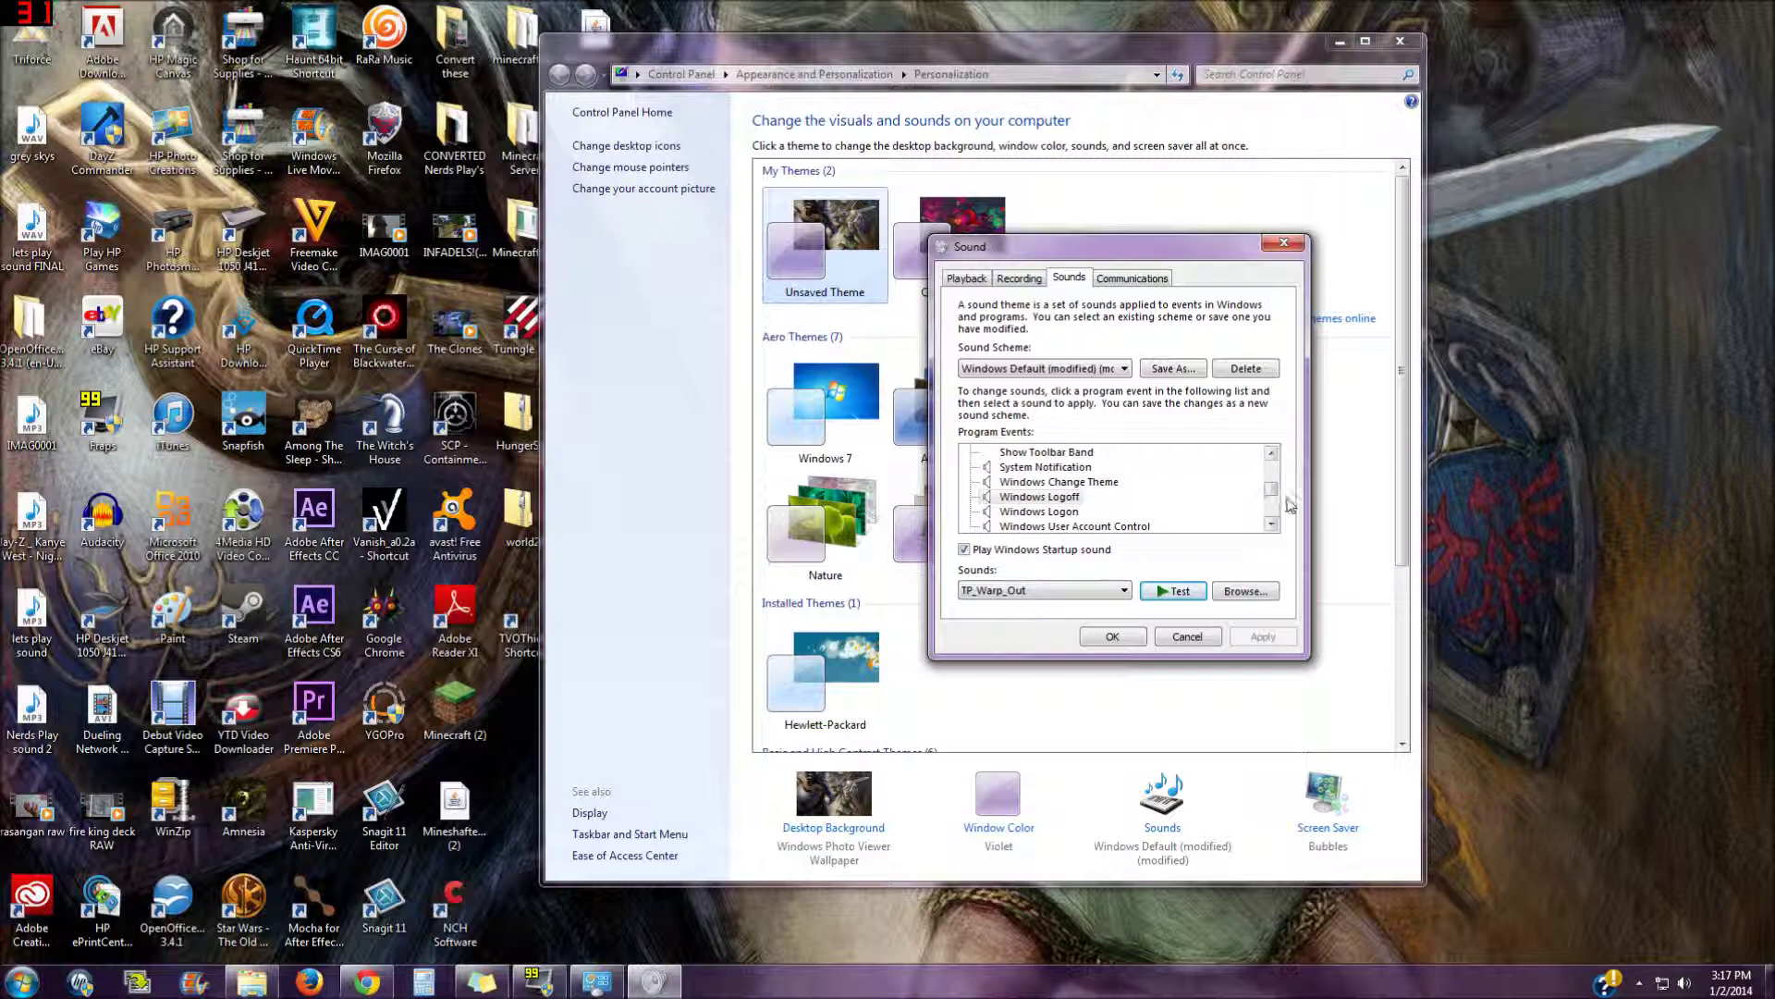
# - Scroll the events list to Exclamation and play its SSBB_ToonLink_Smash_Up sound
pyautogui.click(1271, 453)
pyautogui.click(1272, 453)
pyautogui.click(1272, 453)
pyautogui.click(1272, 453)
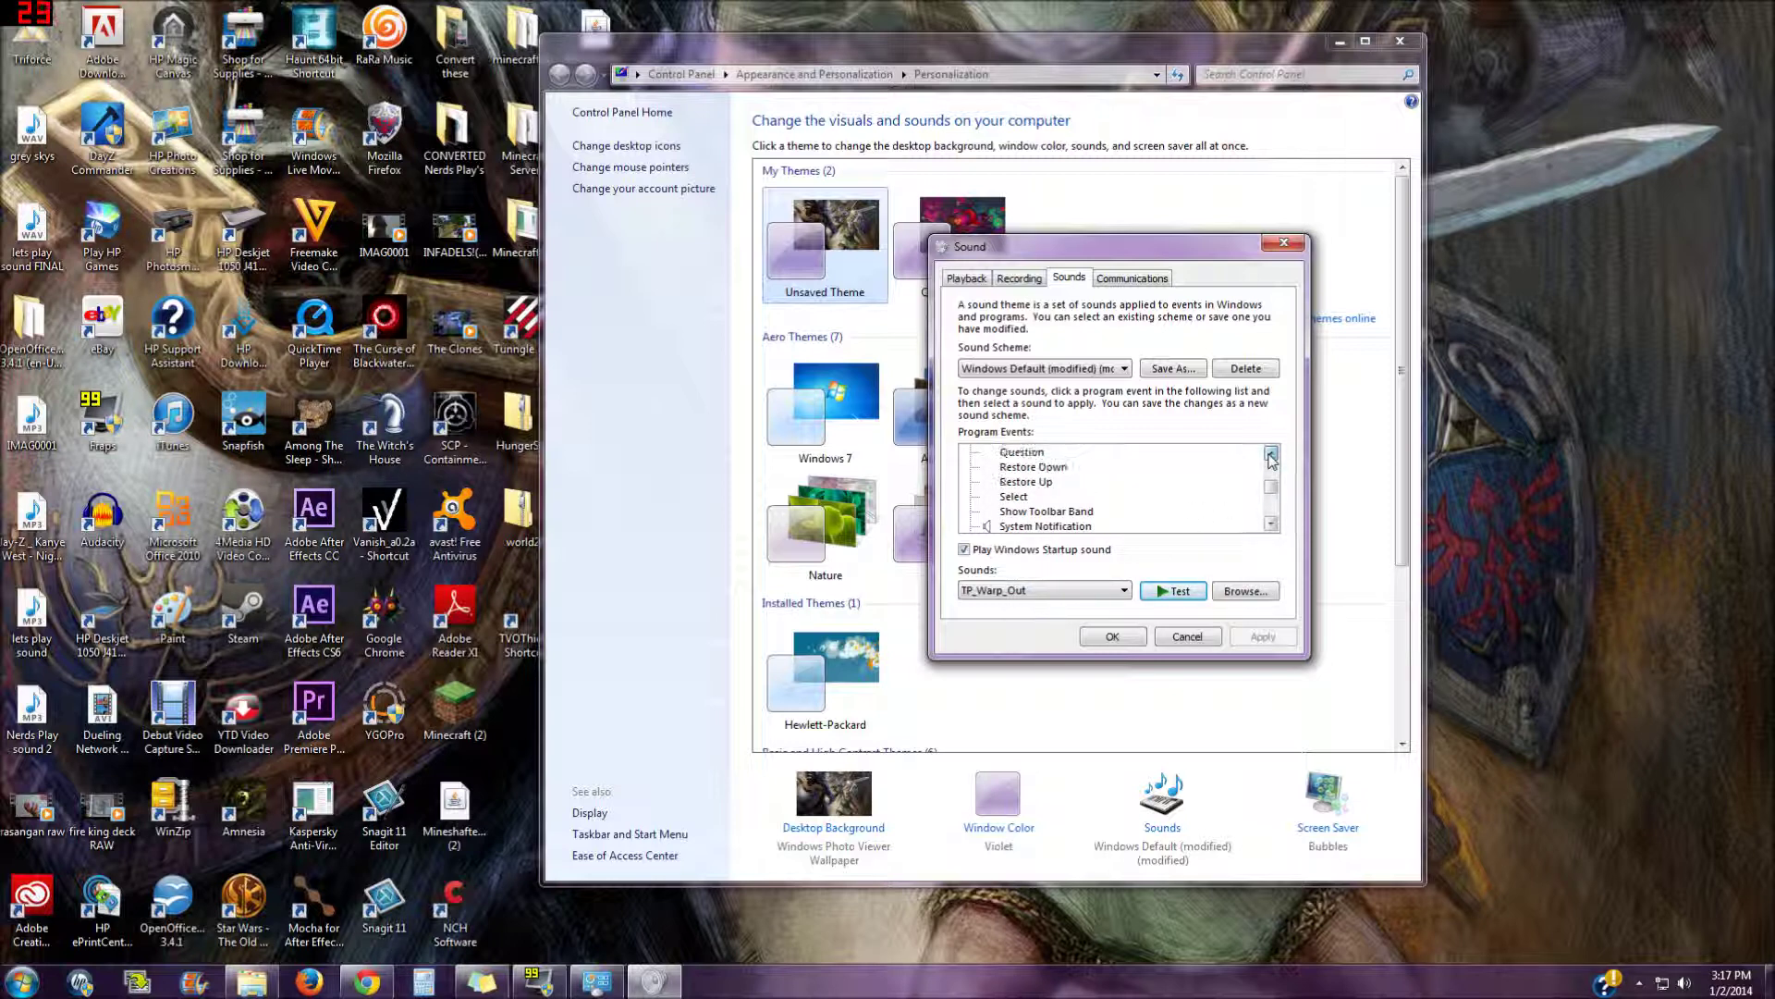
pyautogui.click(1272, 453)
pyautogui.click(1272, 453)
pyautogui.click(1272, 453)
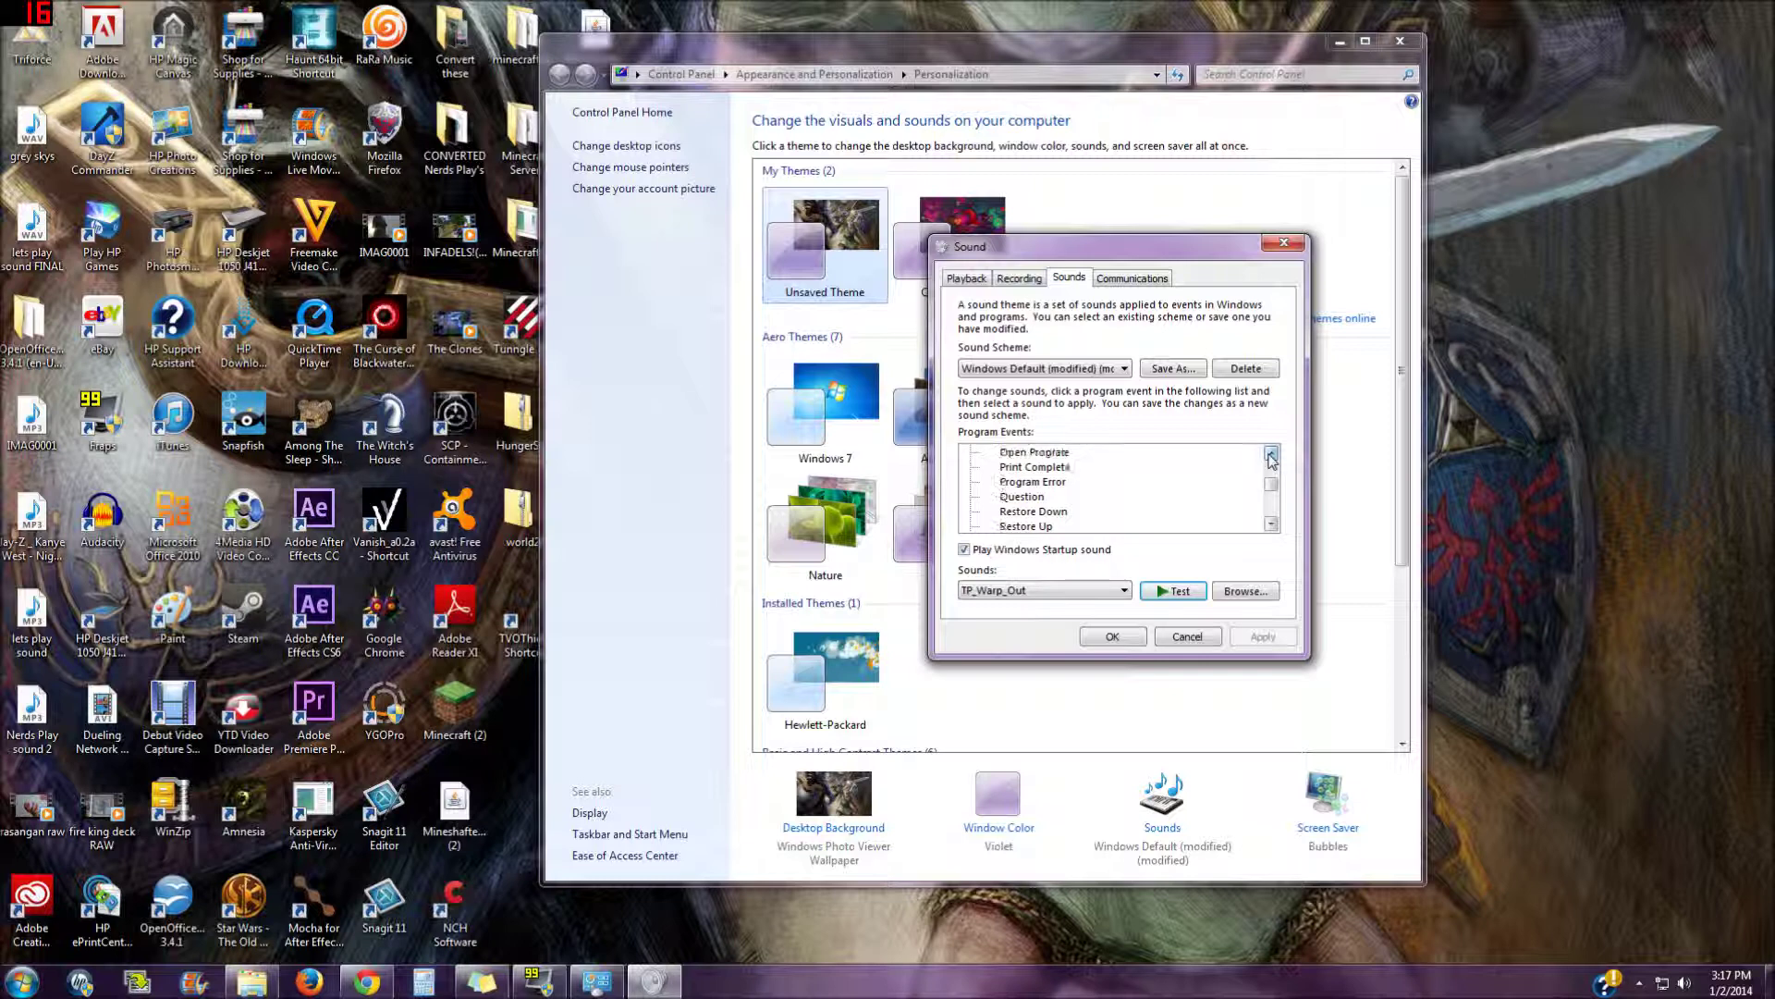
pyautogui.click(1272, 453)
pyautogui.click(1272, 453)
pyautogui.click(1271, 453)
pyautogui.click(1271, 453)
pyautogui.click(1272, 453)
pyautogui.click(1271, 453)
pyautogui.click(1271, 453)
pyautogui.click(1272, 454)
pyautogui.click(1271, 453)
pyautogui.click(1271, 453)
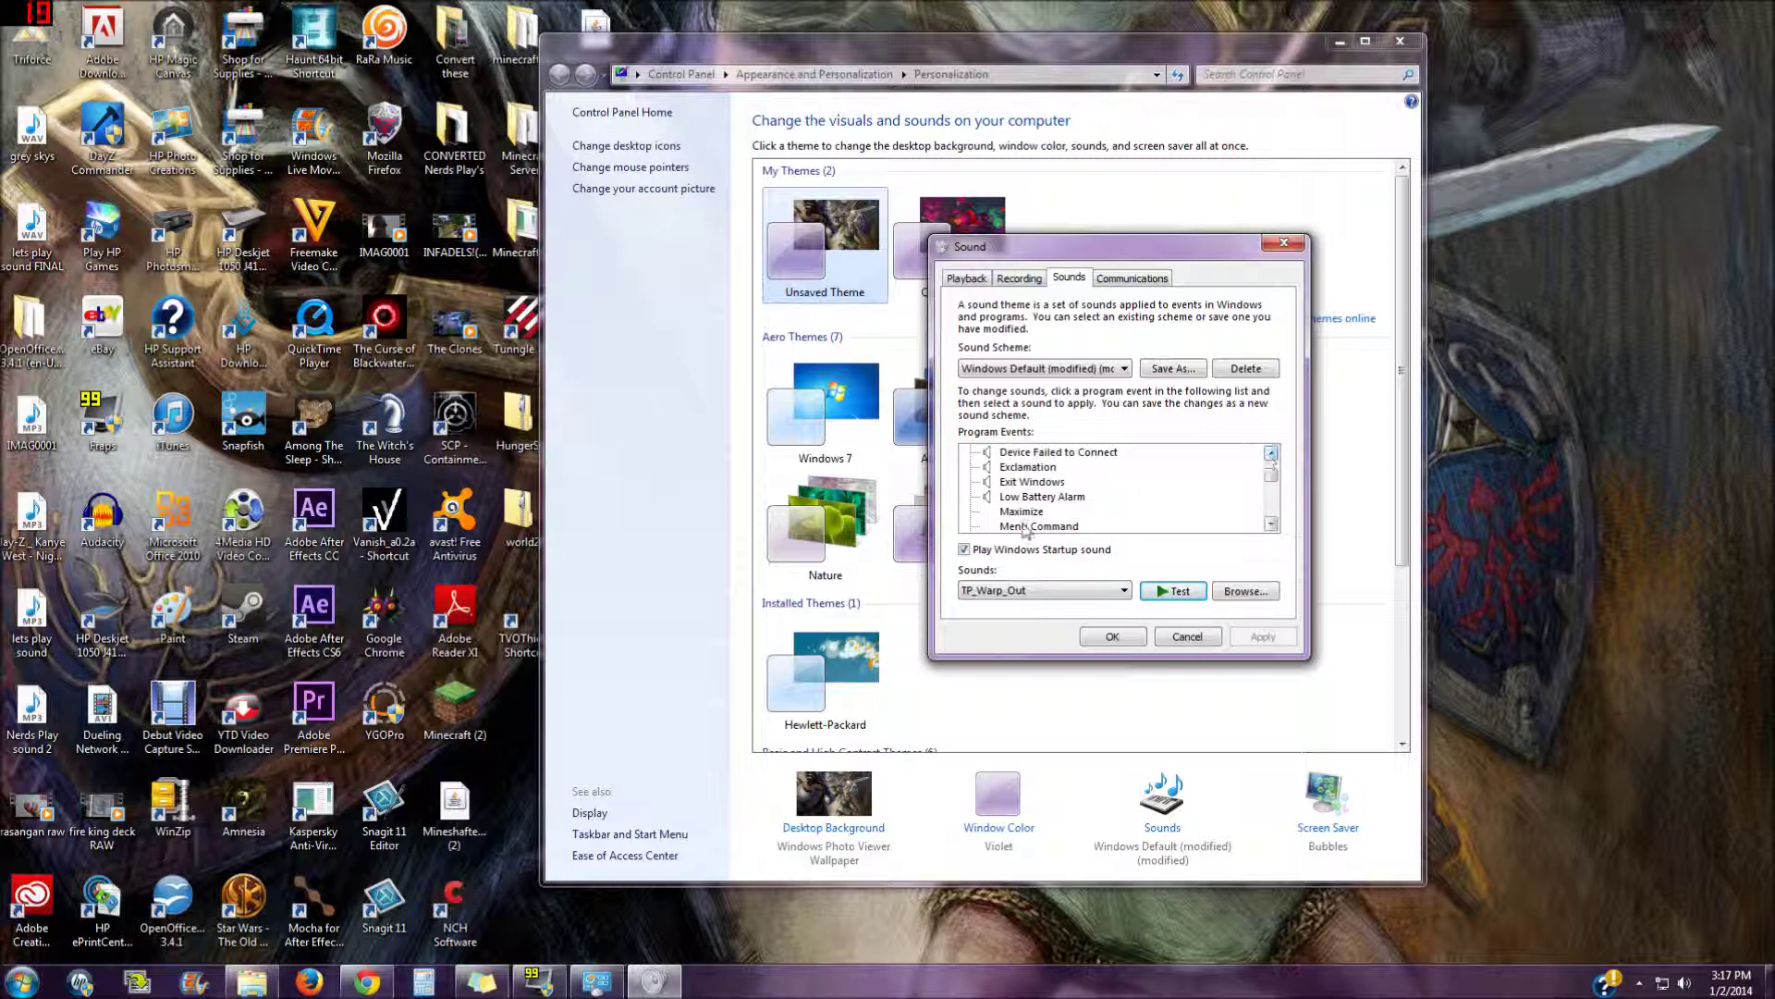
pyautogui.click(1038, 469)
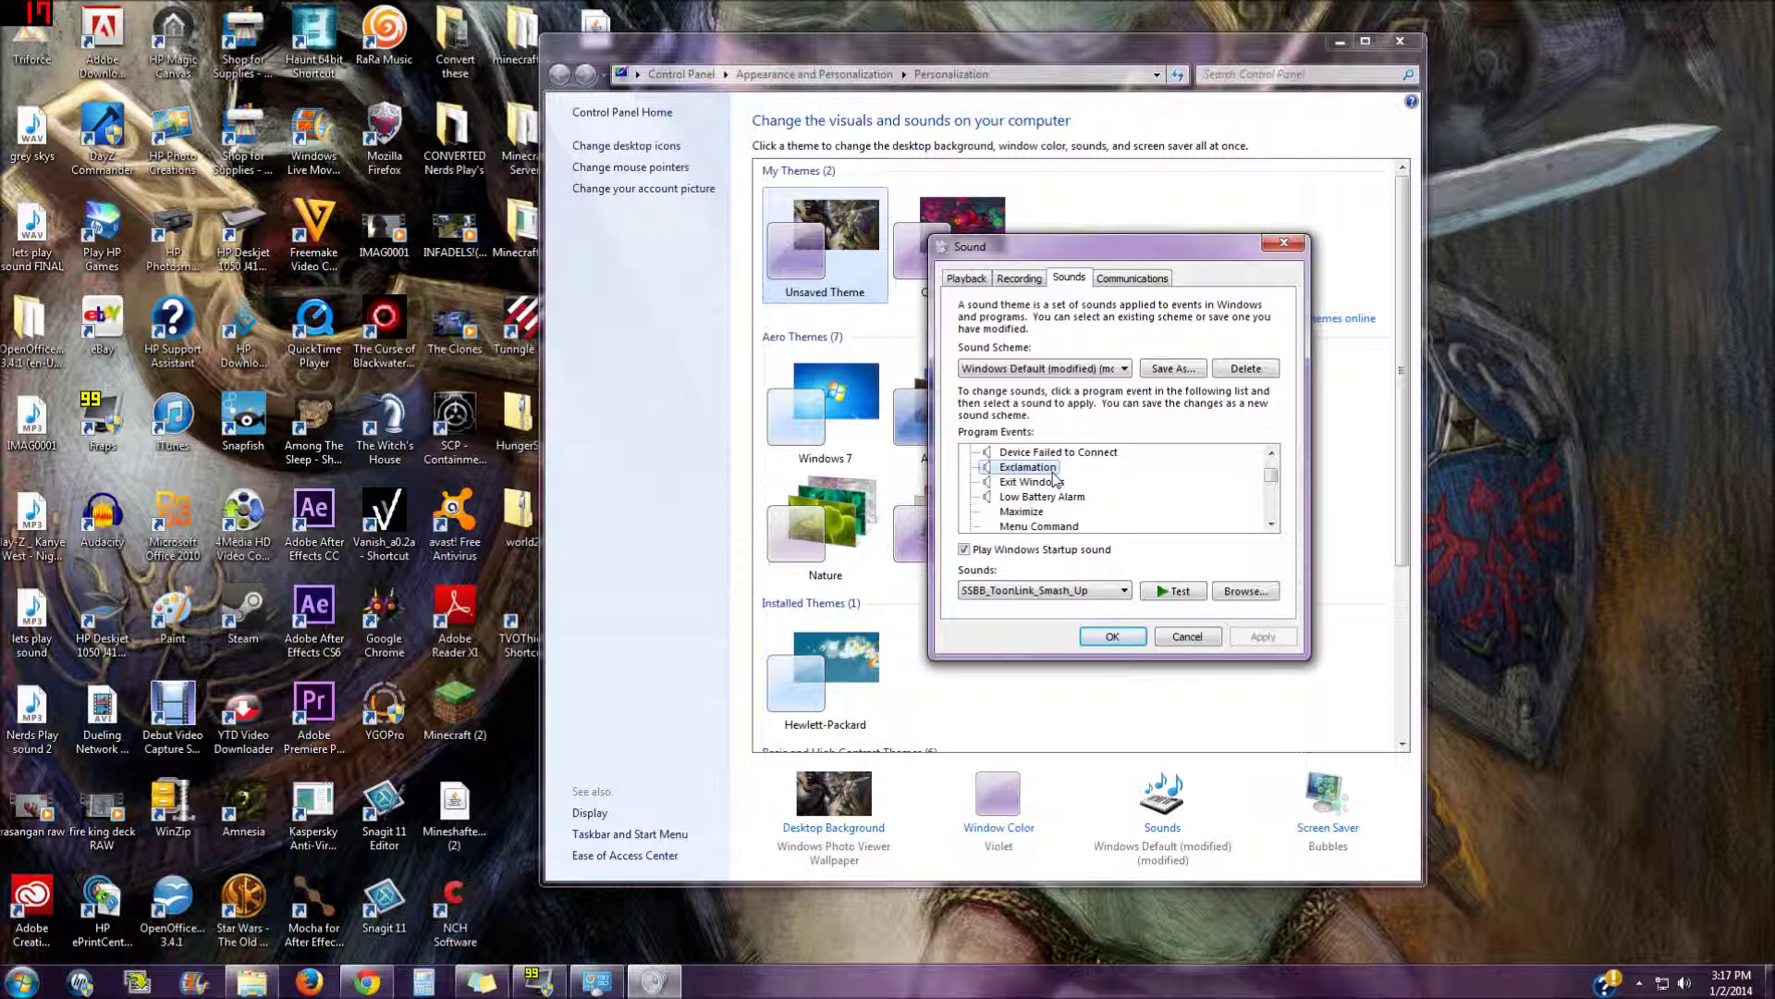
pyautogui.click(1177, 592)
# - Adjust the system volume and replay the Exclamation sound
pyautogui.click(1685, 984)
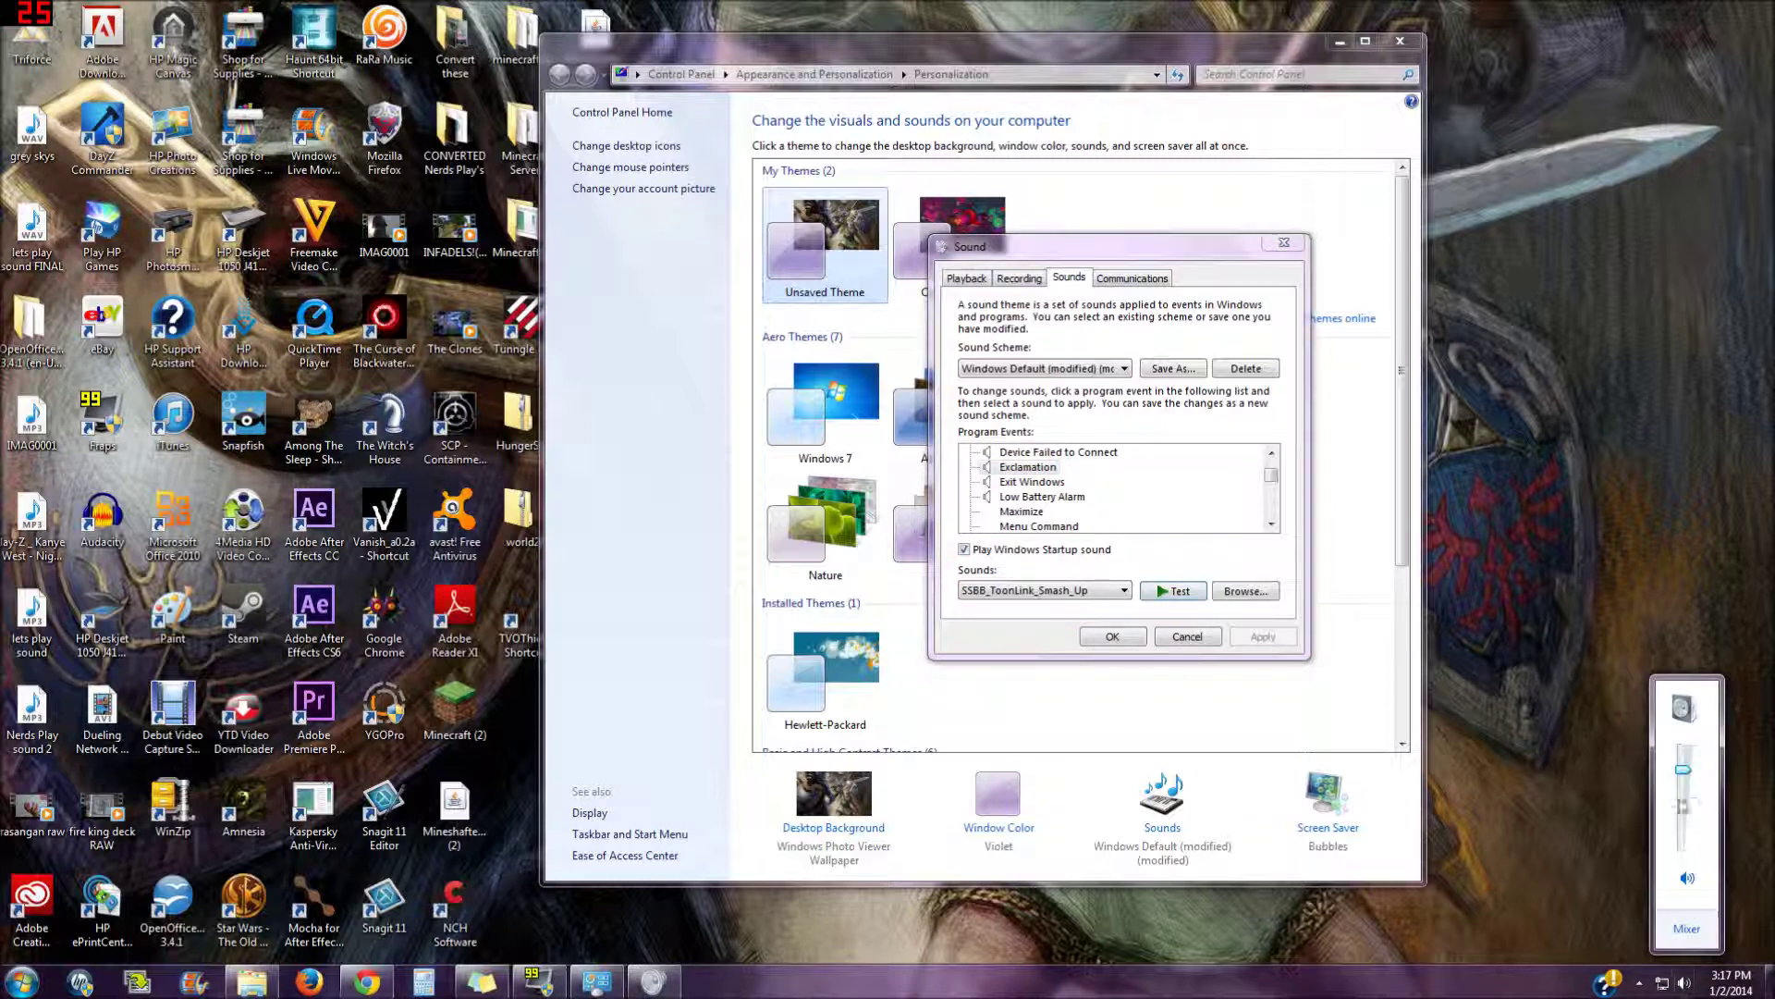
pyautogui.click(1040, 472)
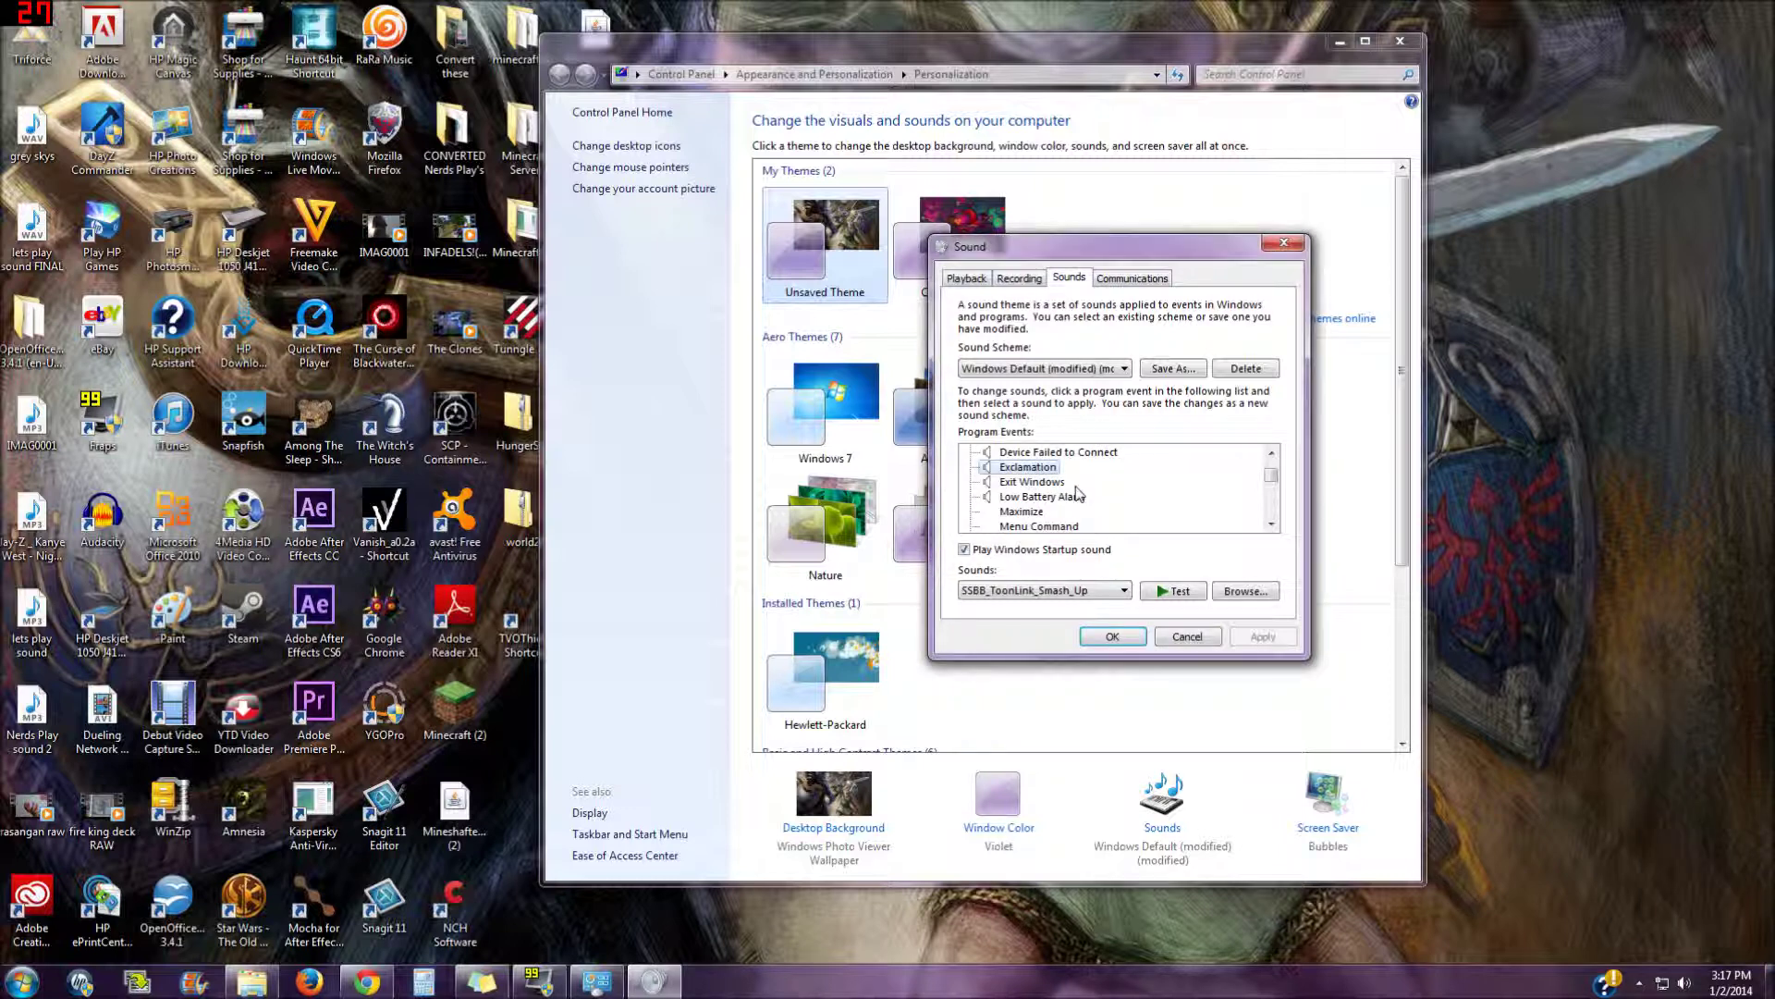
pyautogui.click(1181, 593)
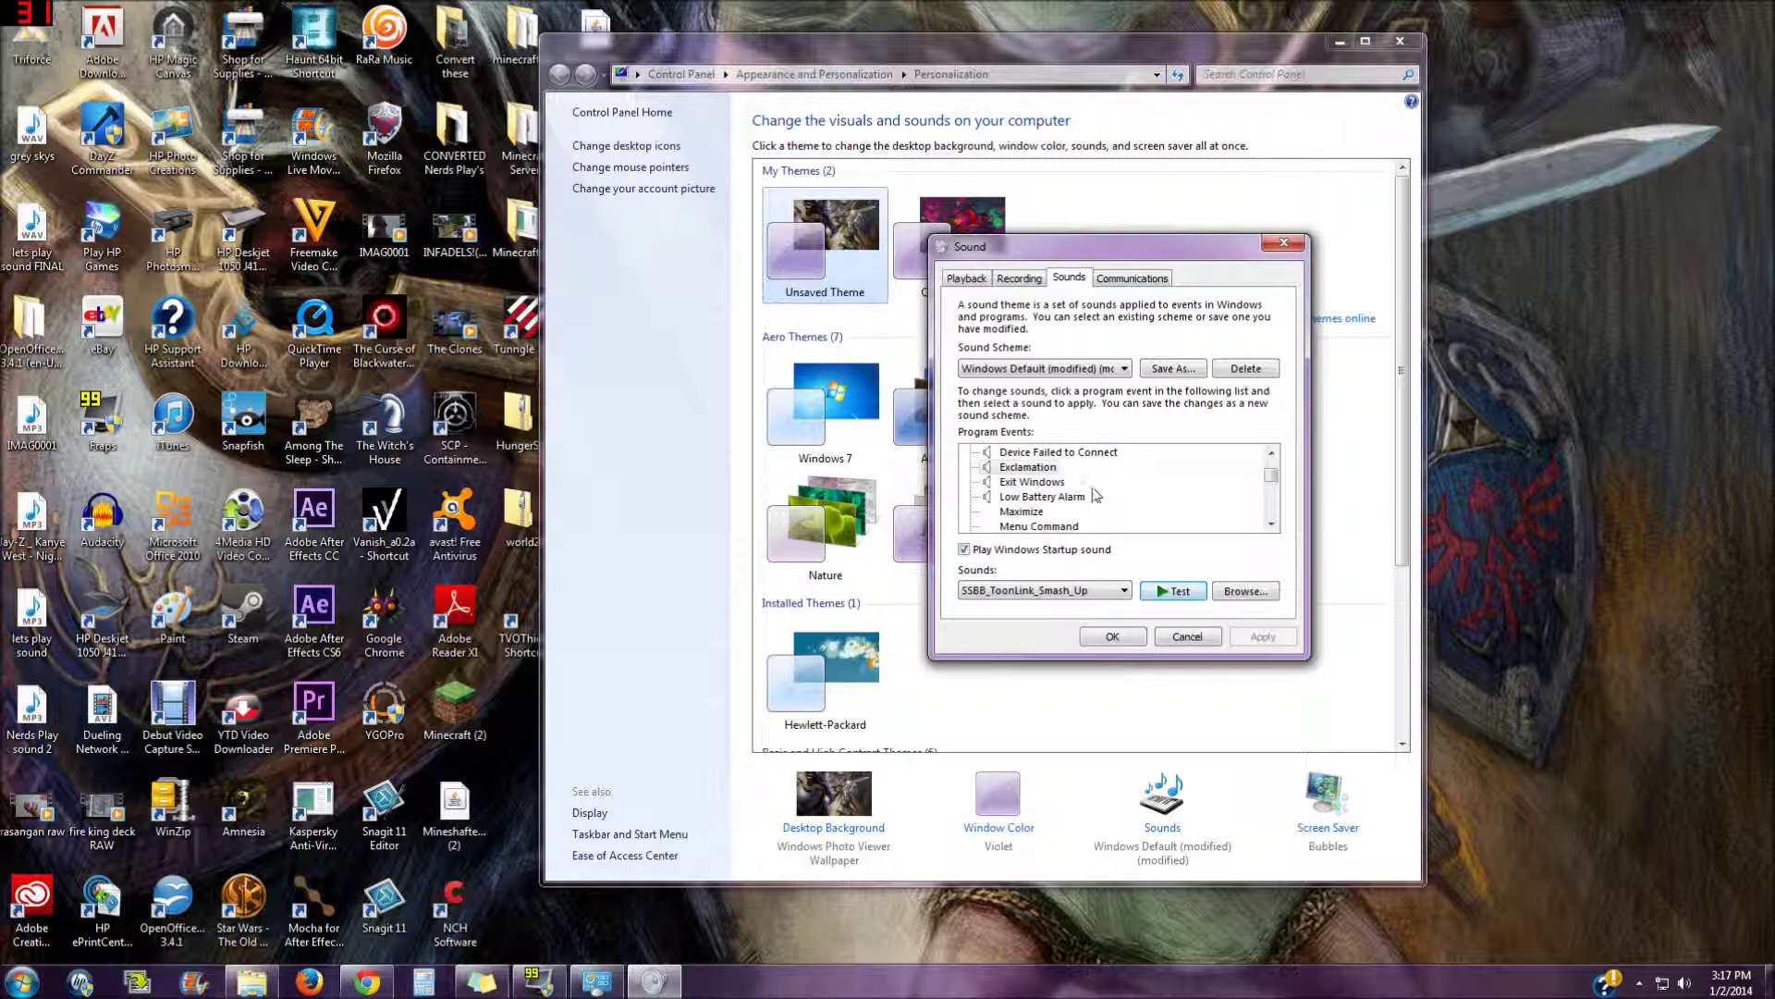
pyautogui.click(1271, 454)
pyautogui.click(1271, 454)
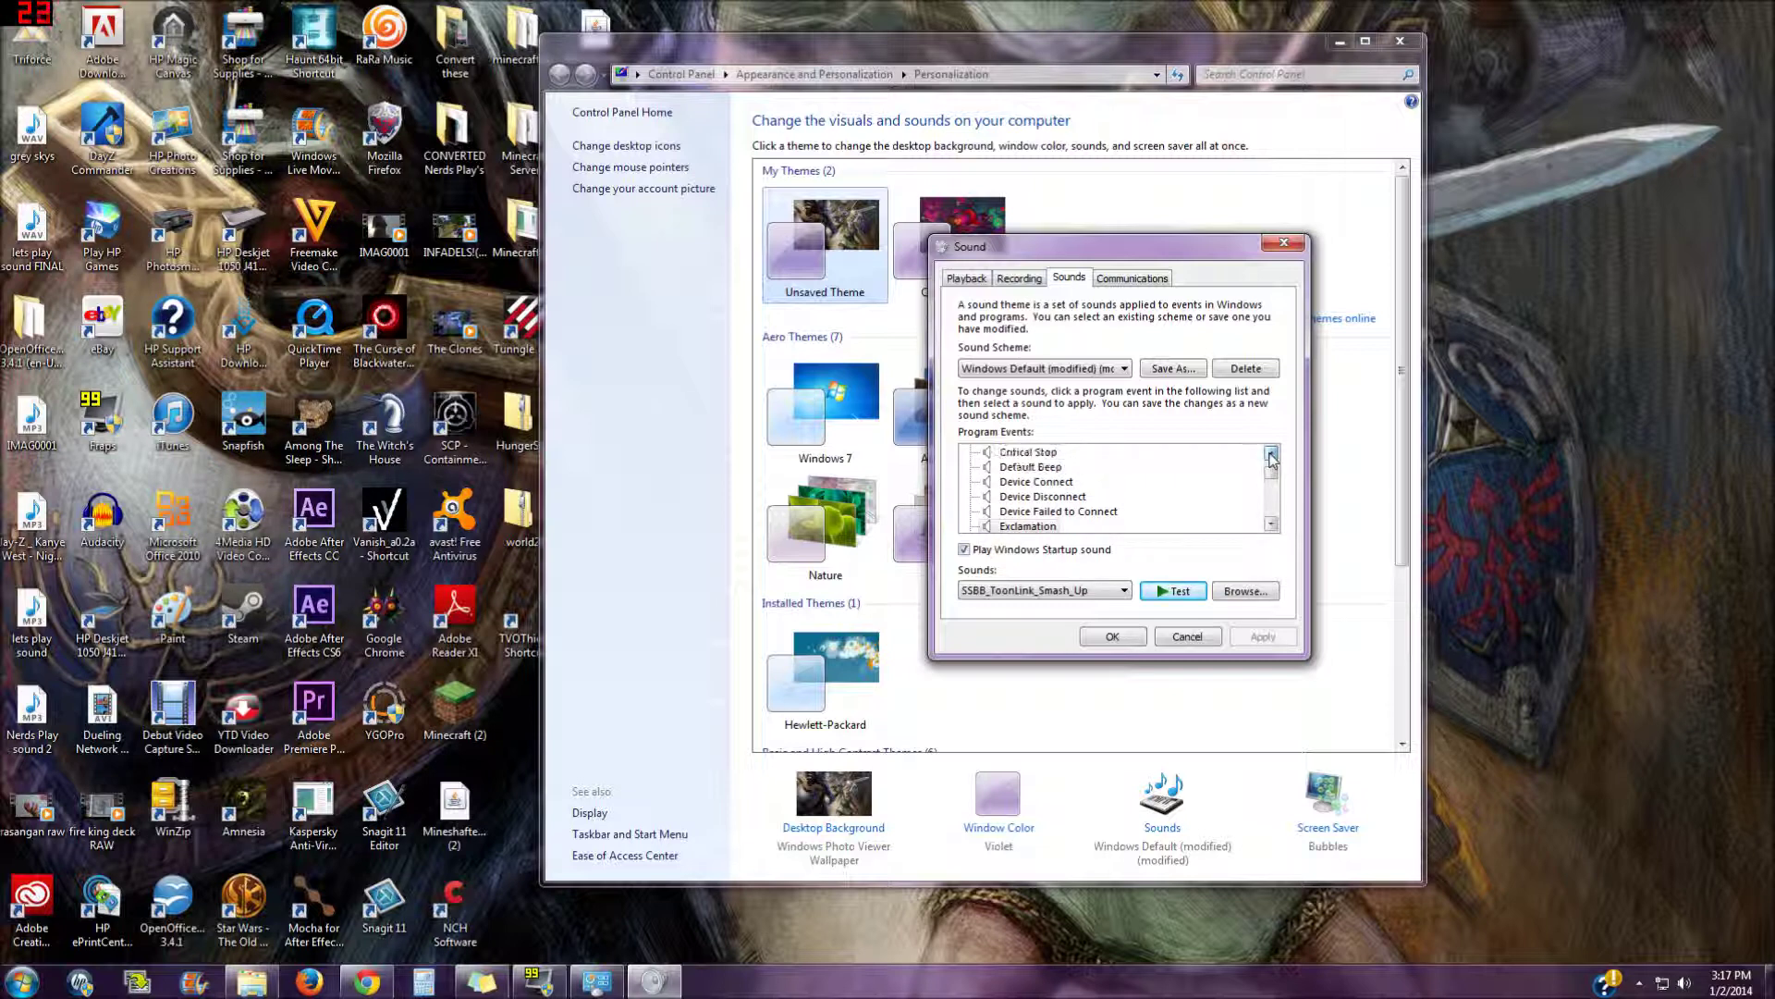
# - Select the Critical Stop event and play its sound
pyautogui.click(1040, 469)
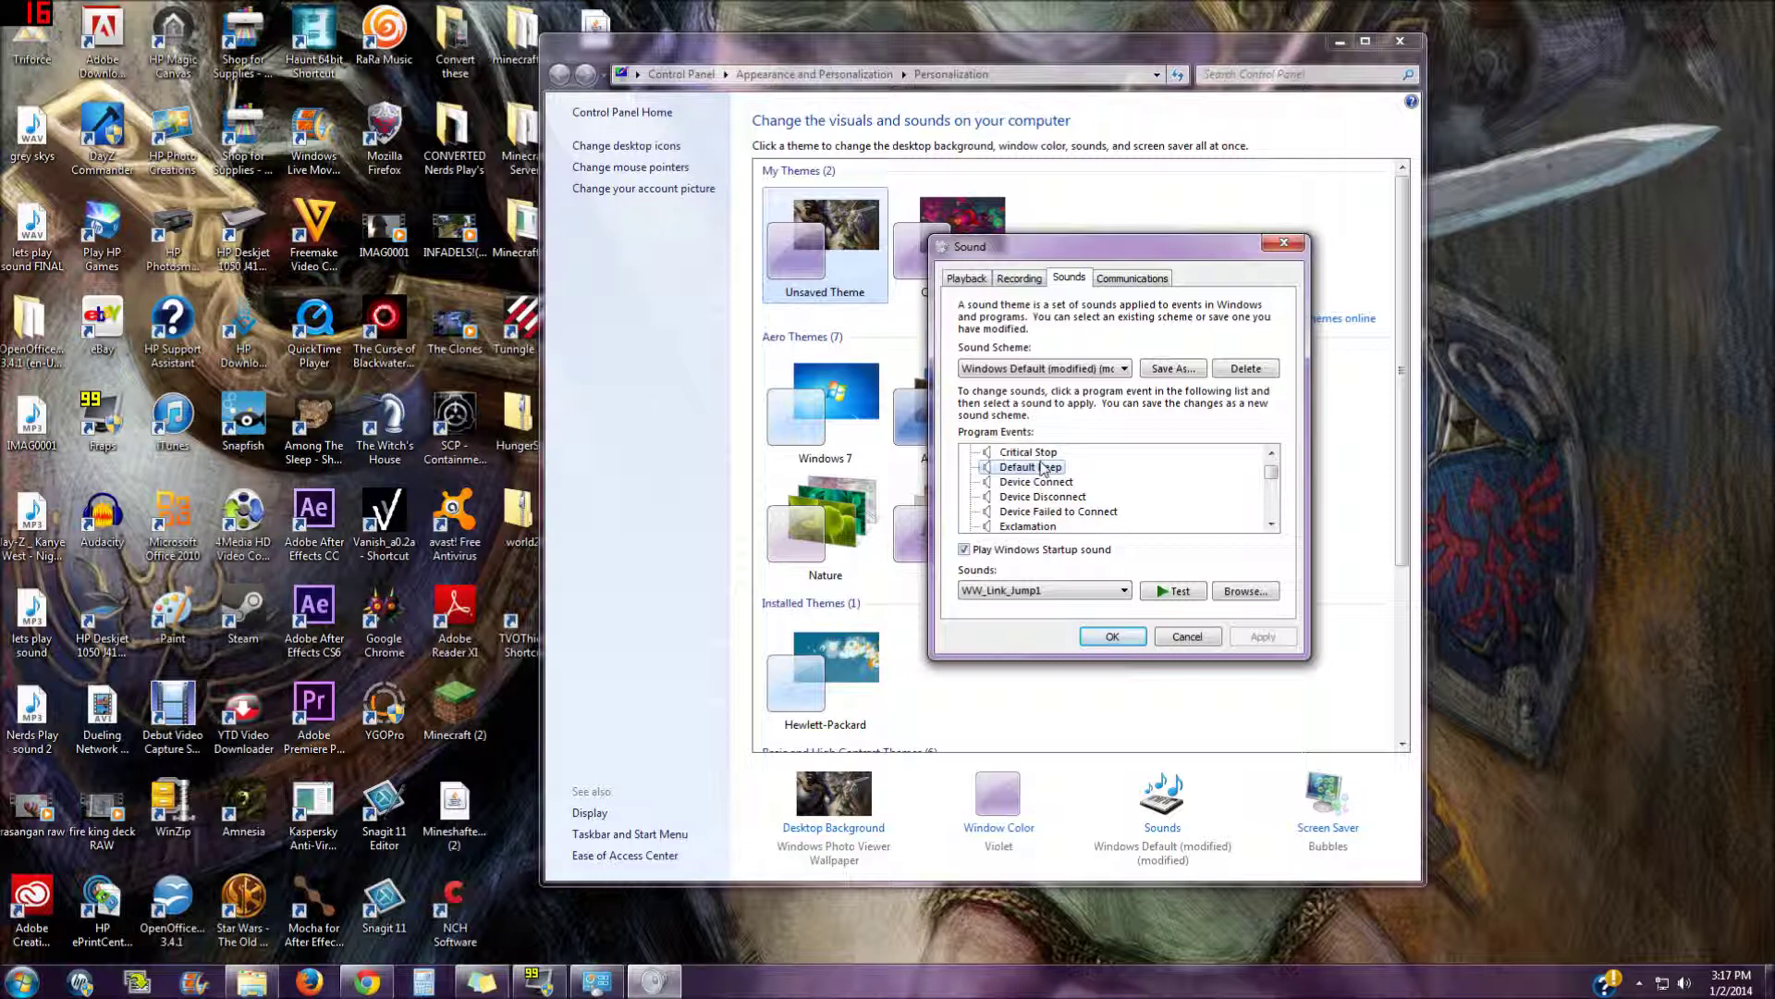
pyautogui.press('Up')
pyautogui.click(1042, 469)
pyautogui.click(1040, 453)
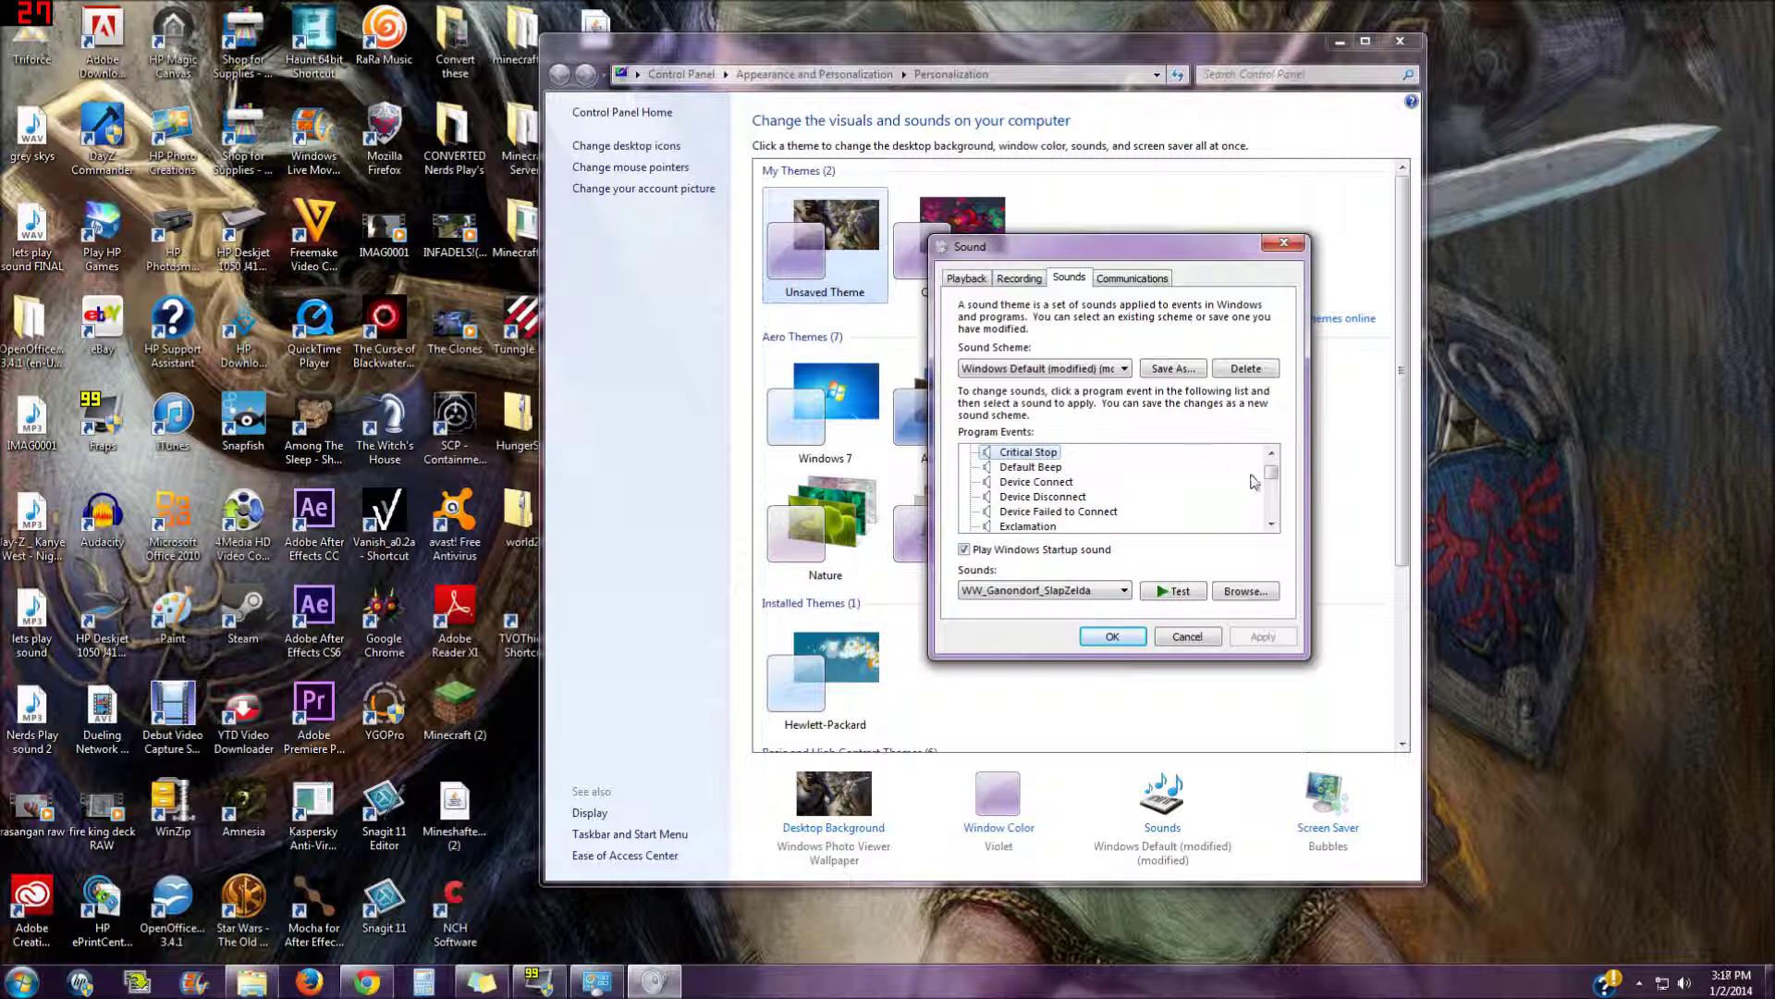
pyautogui.click(1272, 454)
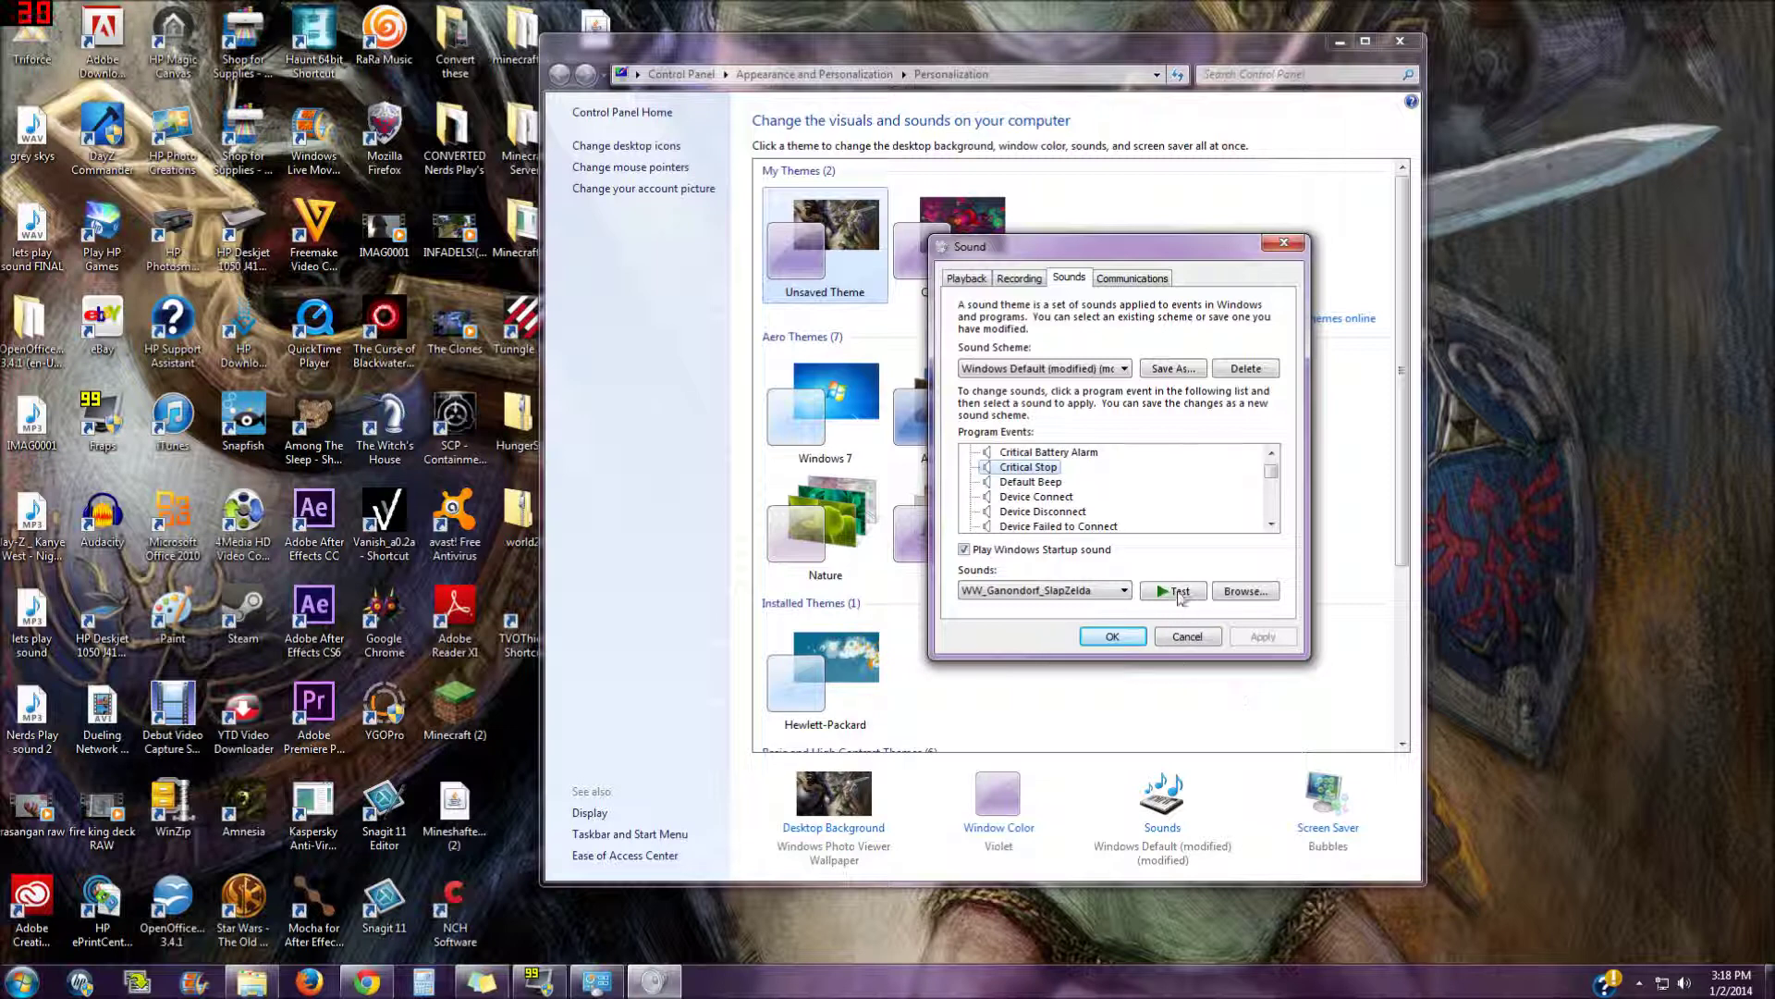
pyautogui.click(1180, 597)
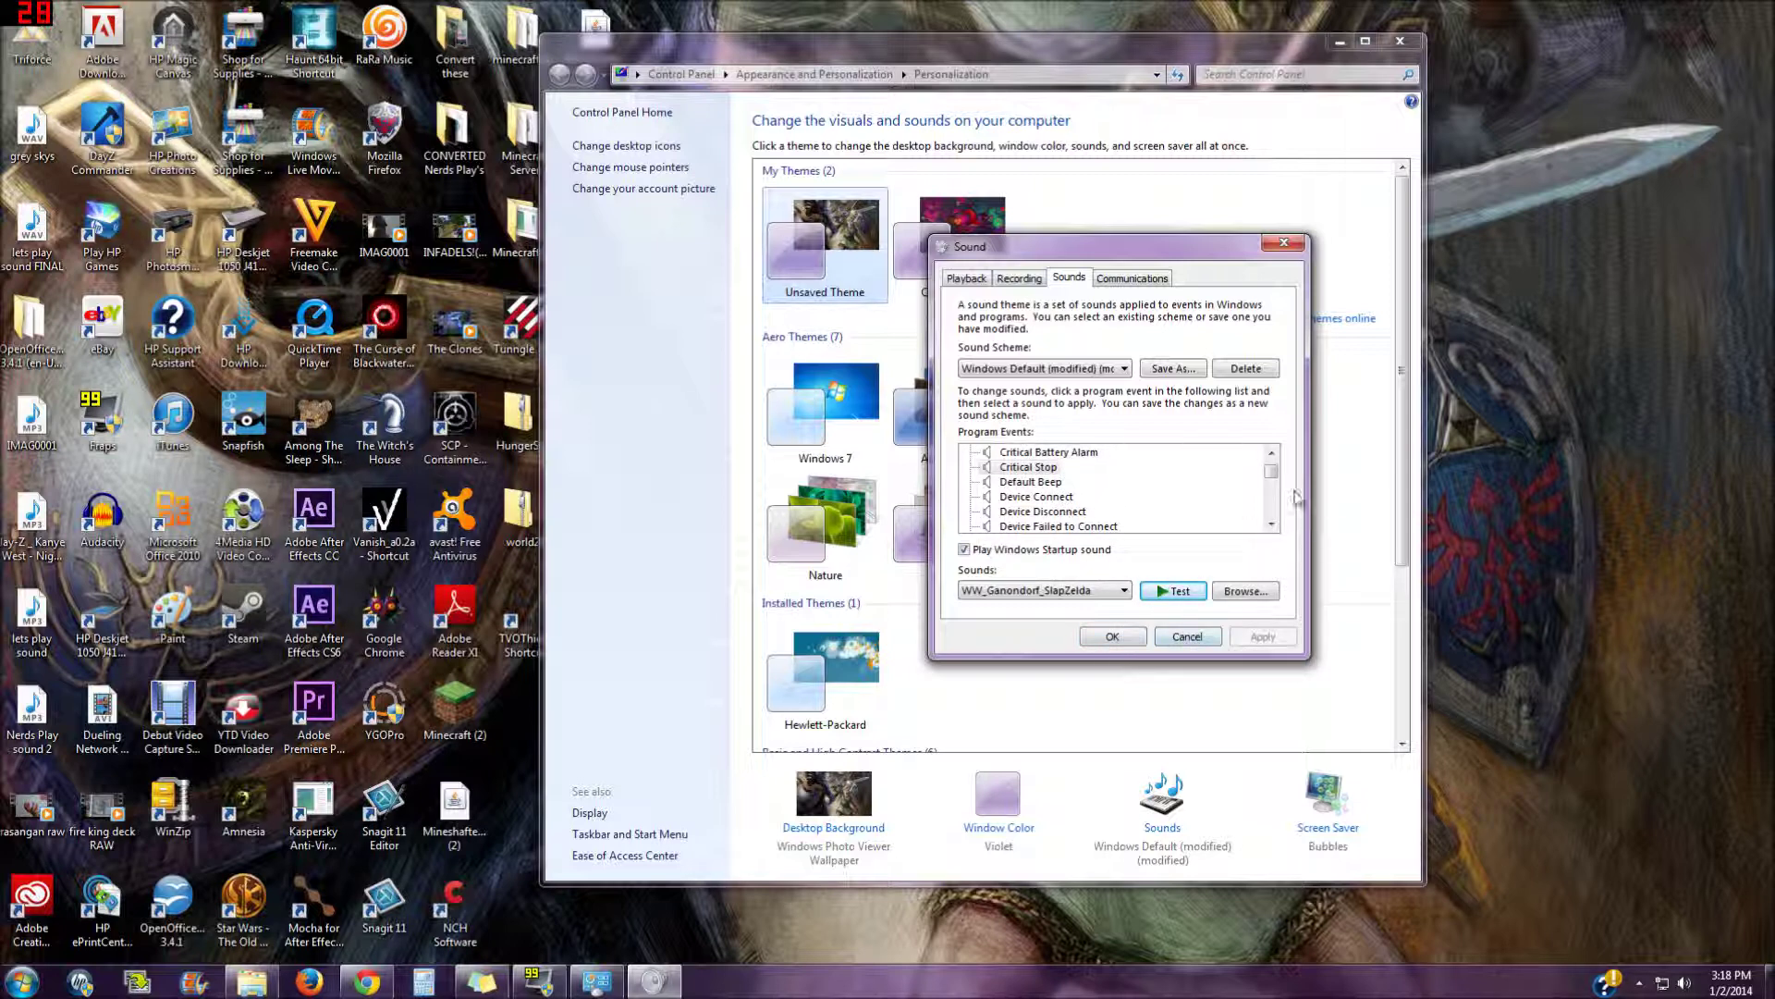
# - Select Device Connect and browse the Zelda Sounds folder for a new sound file
pyautogui.scroll(1, 1274, 467)
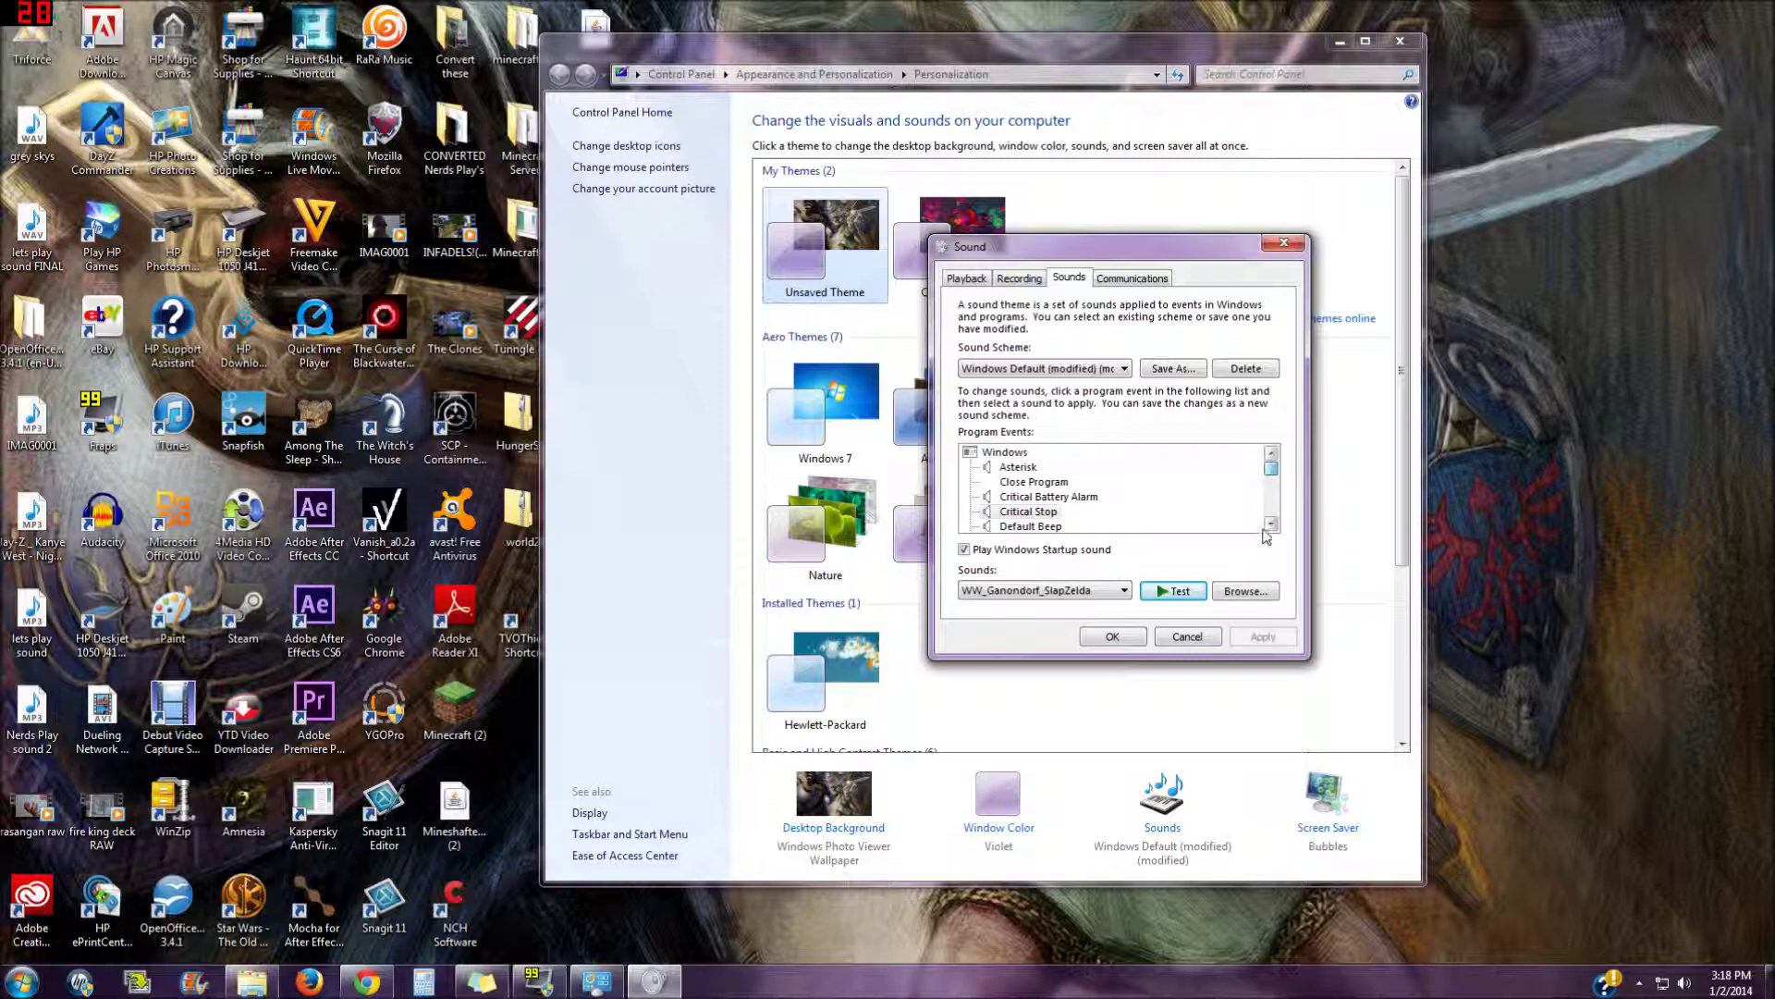
pyautogui.click(1272, 525)
pyautogui.click(1273, 524)
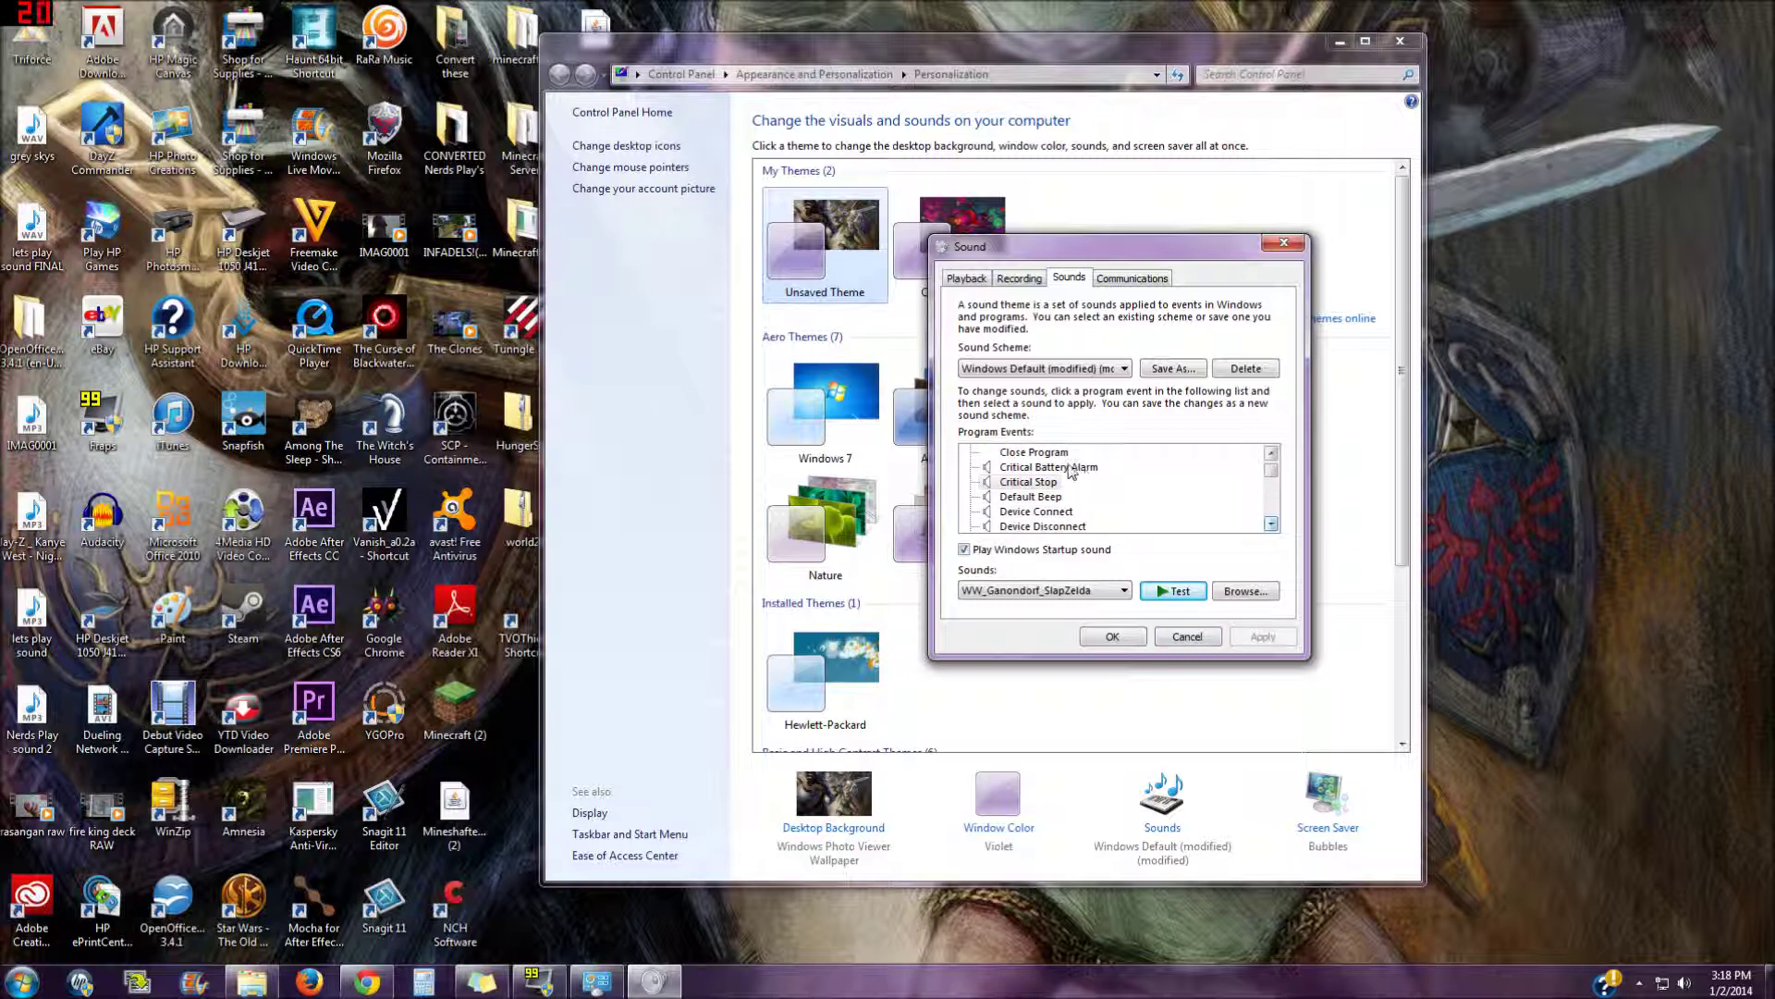
pyautogui.click(1066, 514)
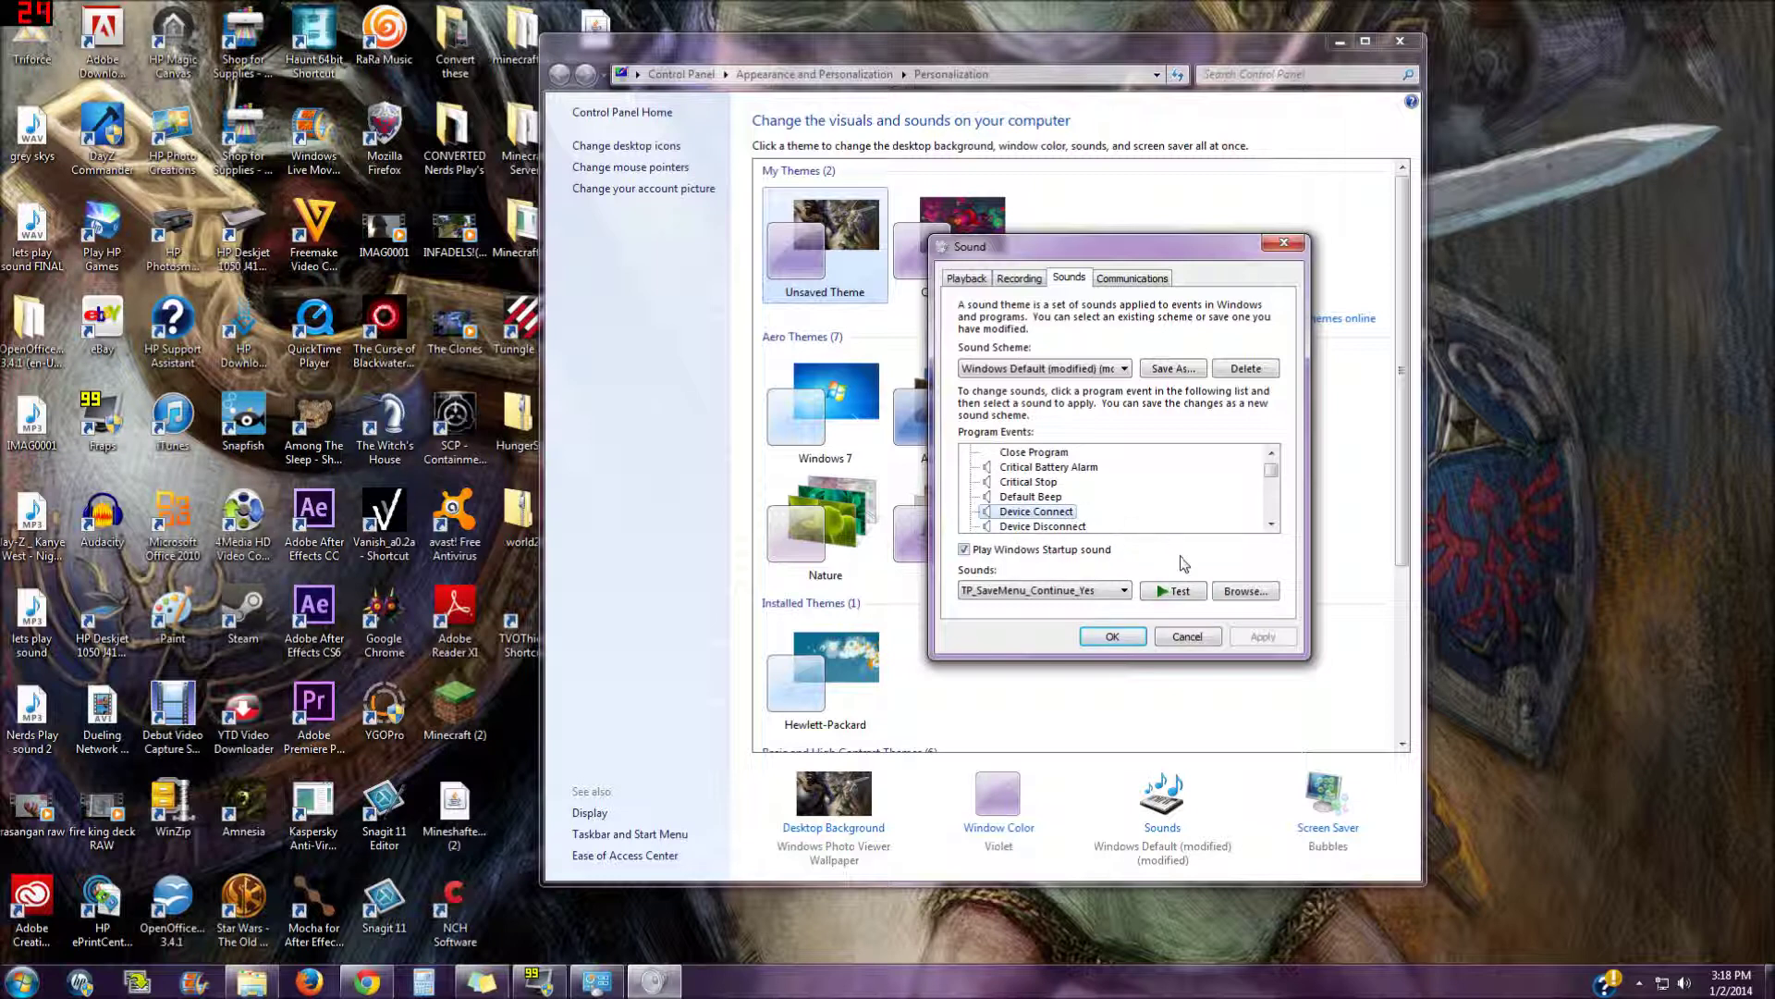
pyautogui.click(1246, 592)
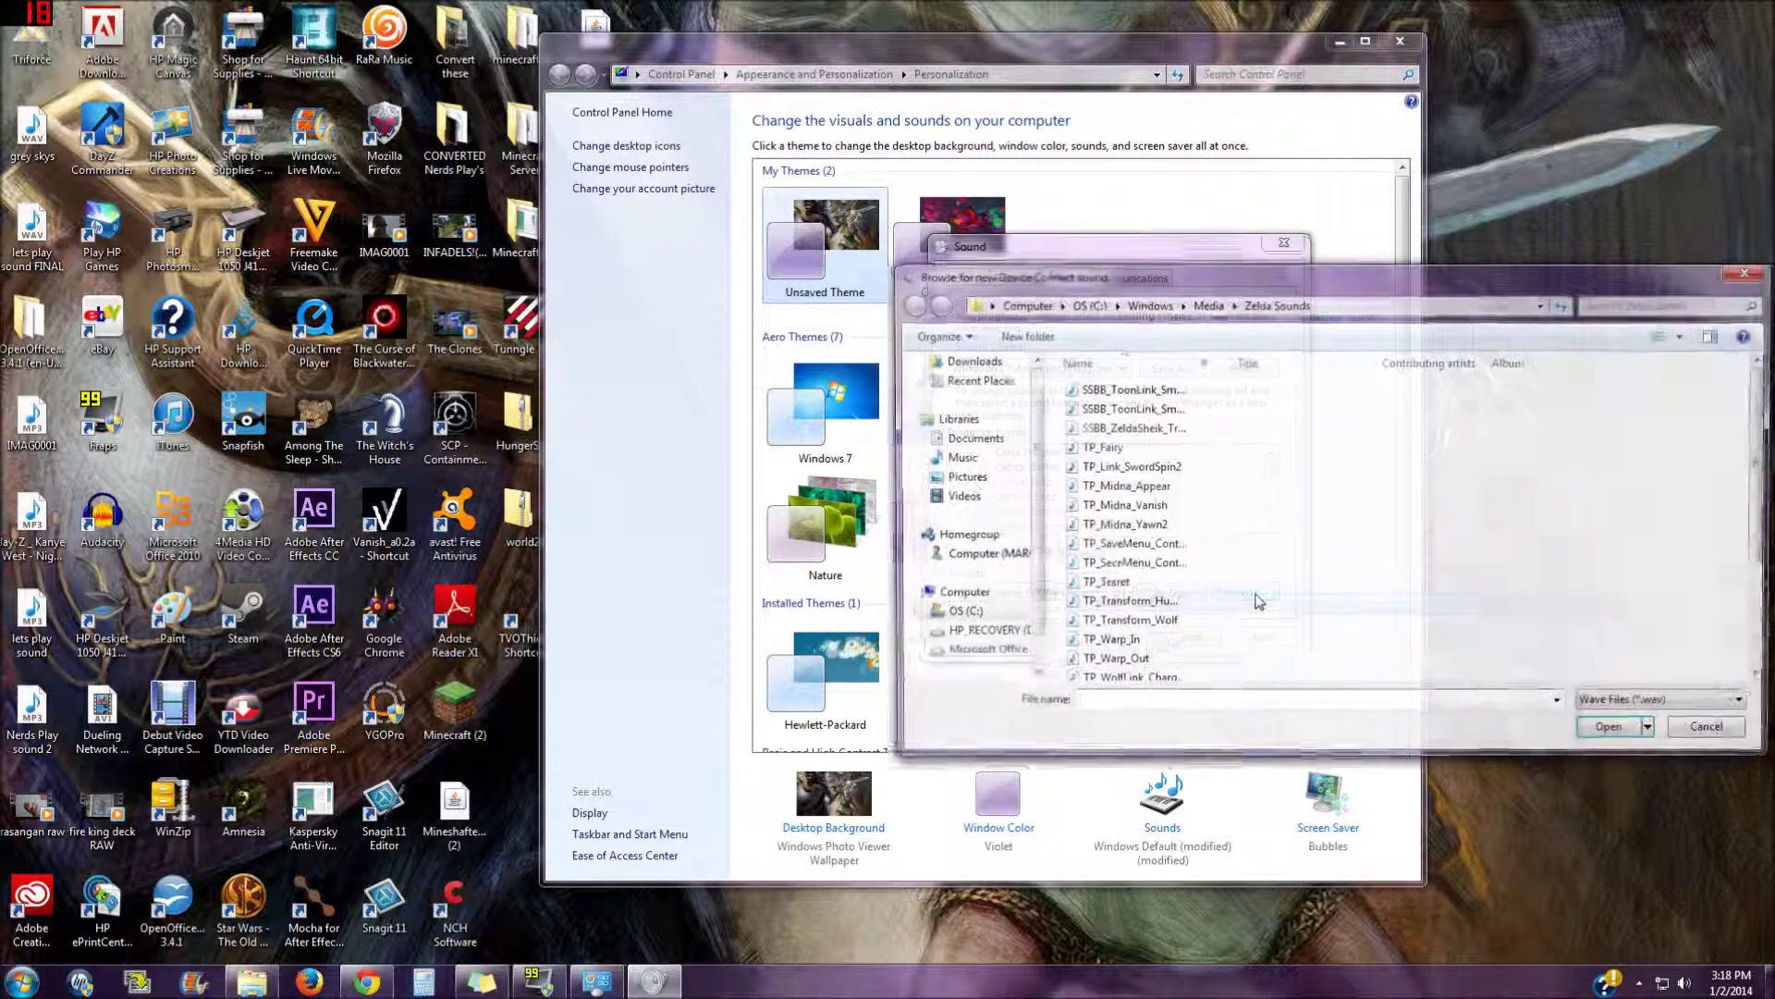
# - Select TP_Midna_Vanish in the Zelda Sounds file picker
pyautogui.moveTo(1277, 274); pyautogui.dragTo(1040, 254)
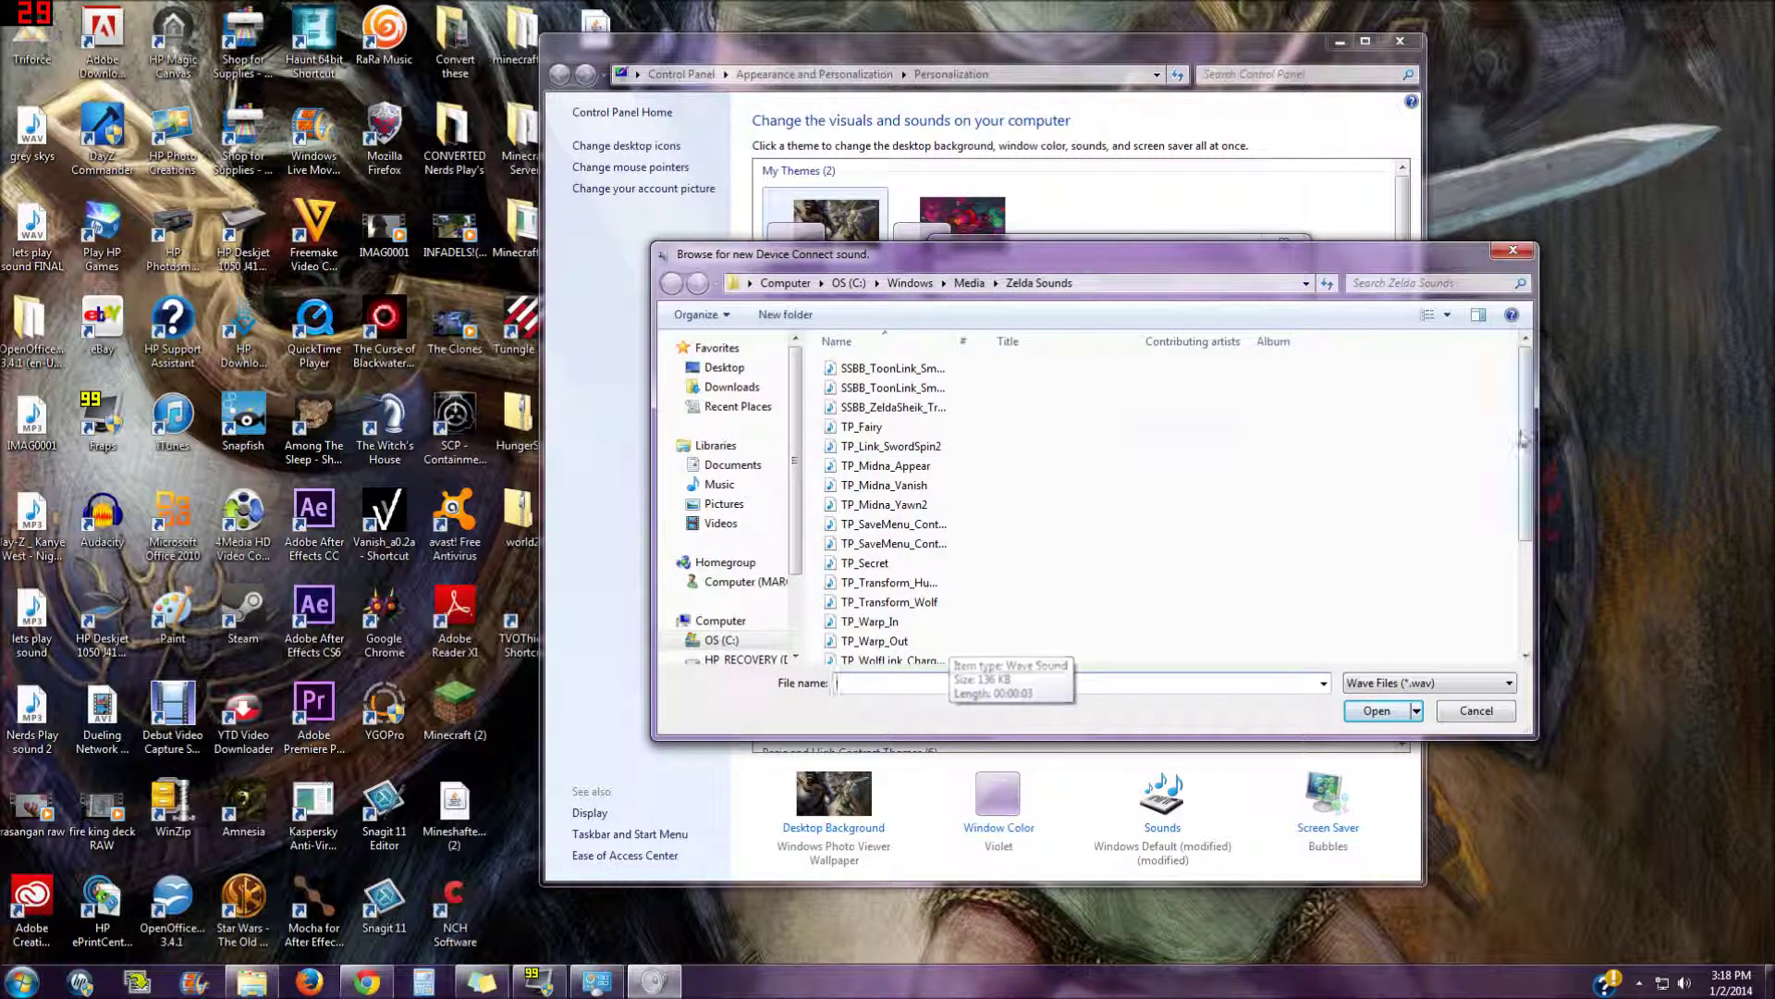
pyautogui.scroll(-2, 1542, 467)
pyautogui.scroll(2, 1542, 467)
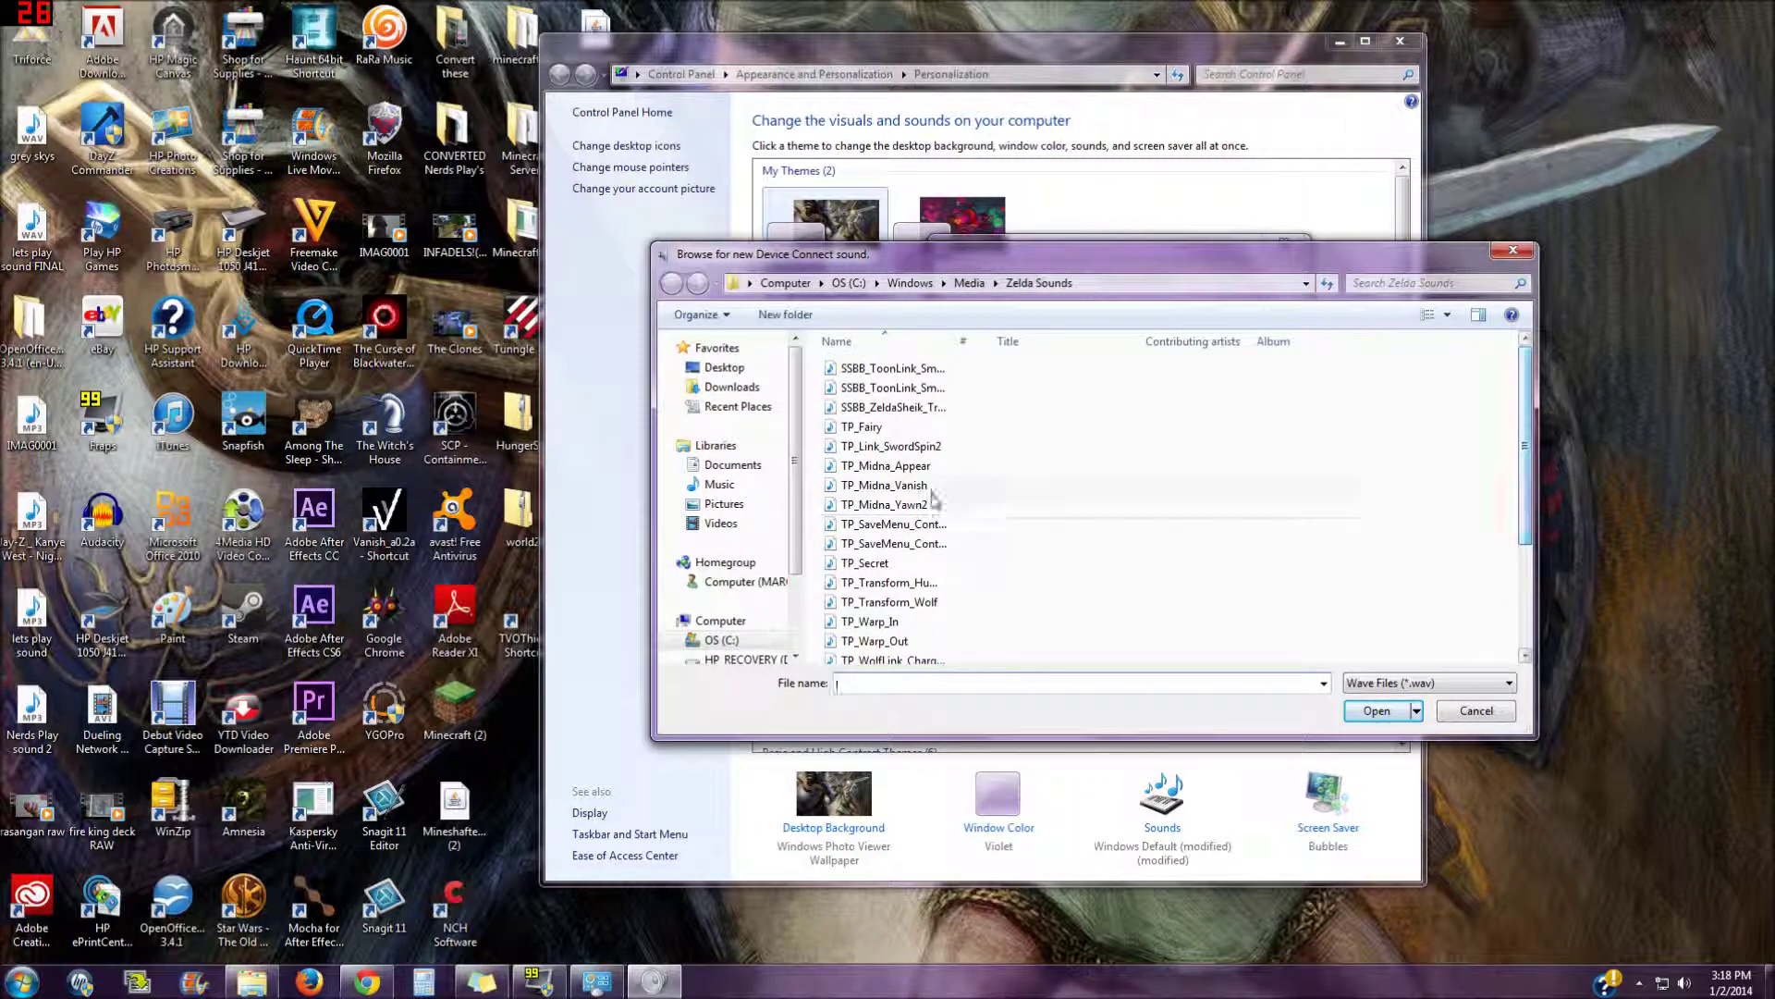
pyautogui.click(1252, 486)
# - Scroll through the remaining Zelda sound files and close the file picker
pyautogui.moveTo(1523, 485); pyautogui.dragTo(1519, 434)
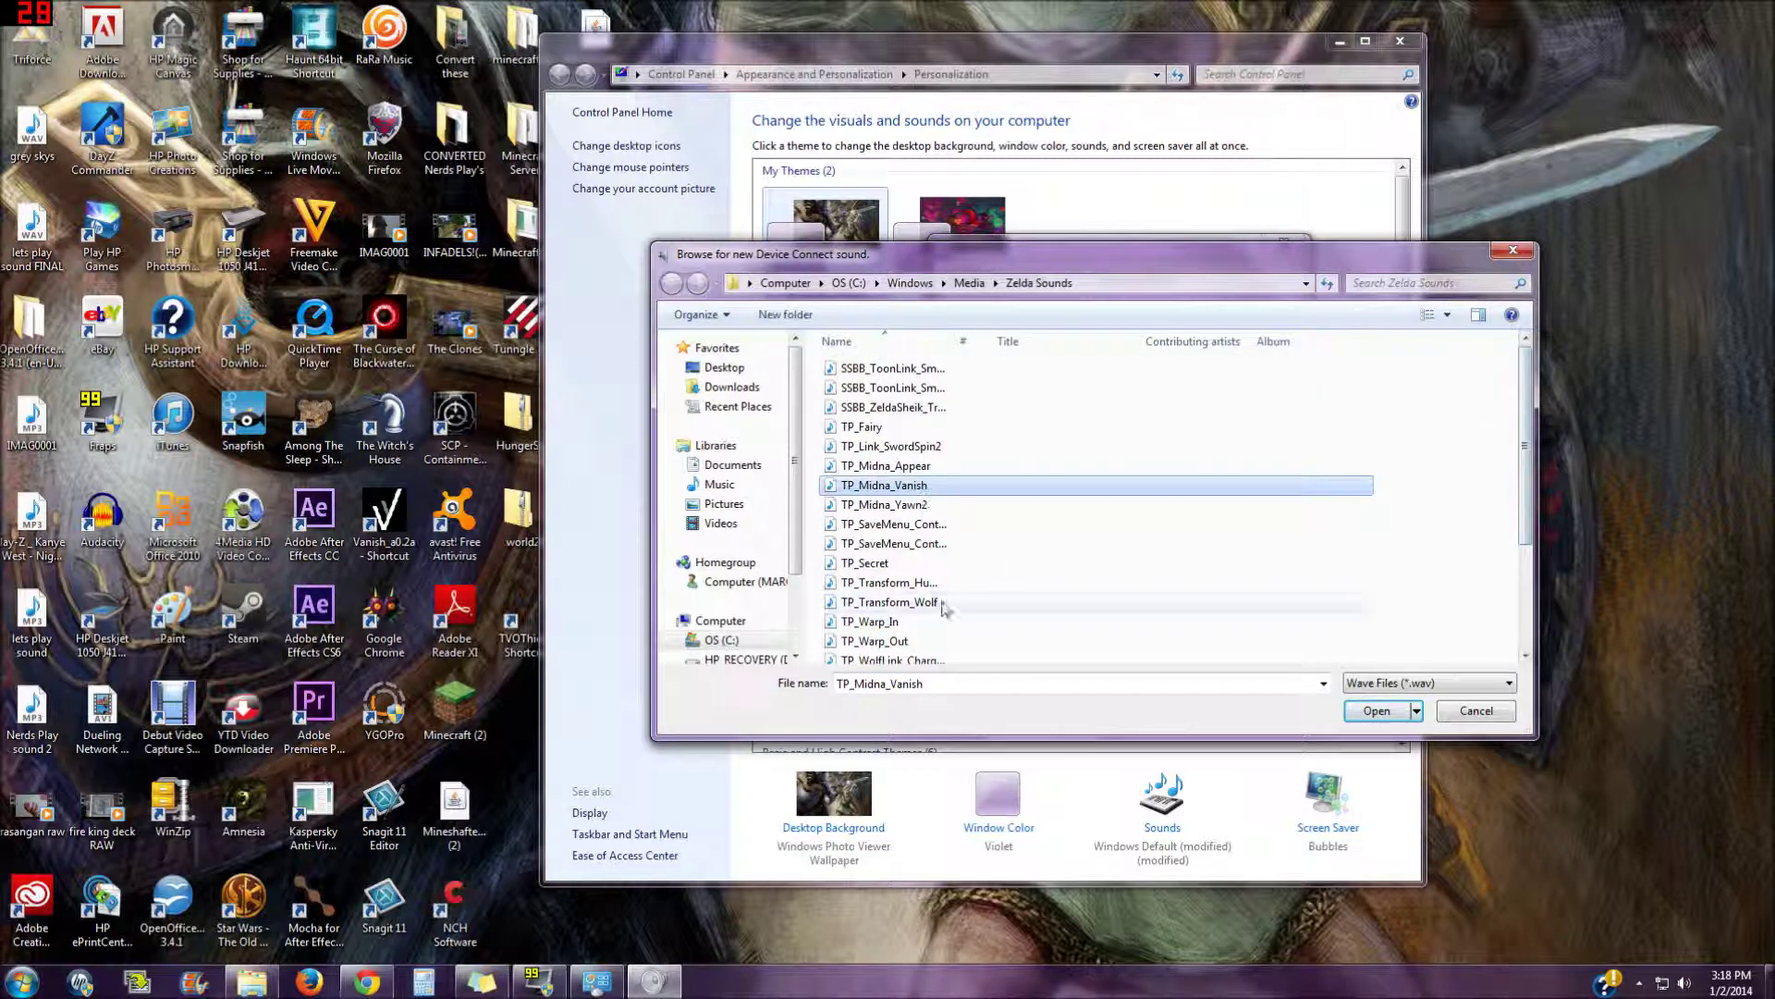
pyautogui.moveTo(1523, 491)
pyautogui.mouseDown()
pyautogui.moveTo(1530, 622)
pyautogui.moveTo(1523, 481)
pyautogui.mouseUp()
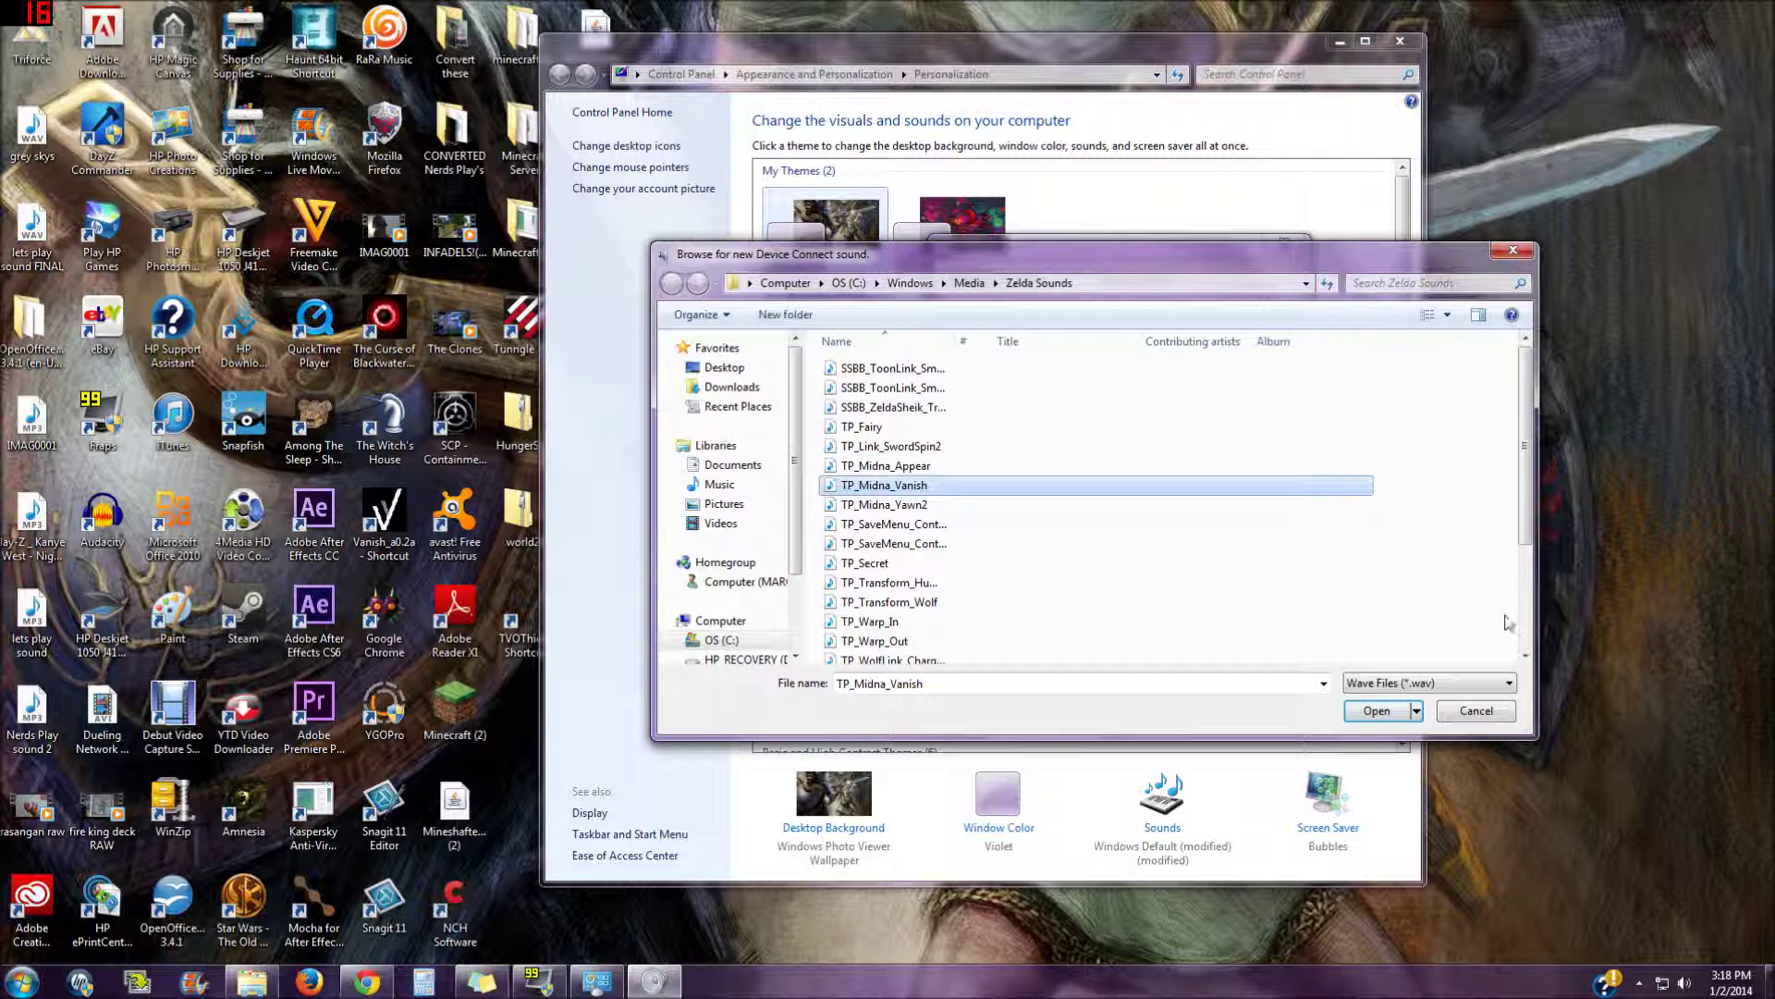
pyautogui.scroll(-2, 1540, 592)
pyautogui.scroll(2, 1537, 518)
pyautogui.scroll(-3, 1531, 374)
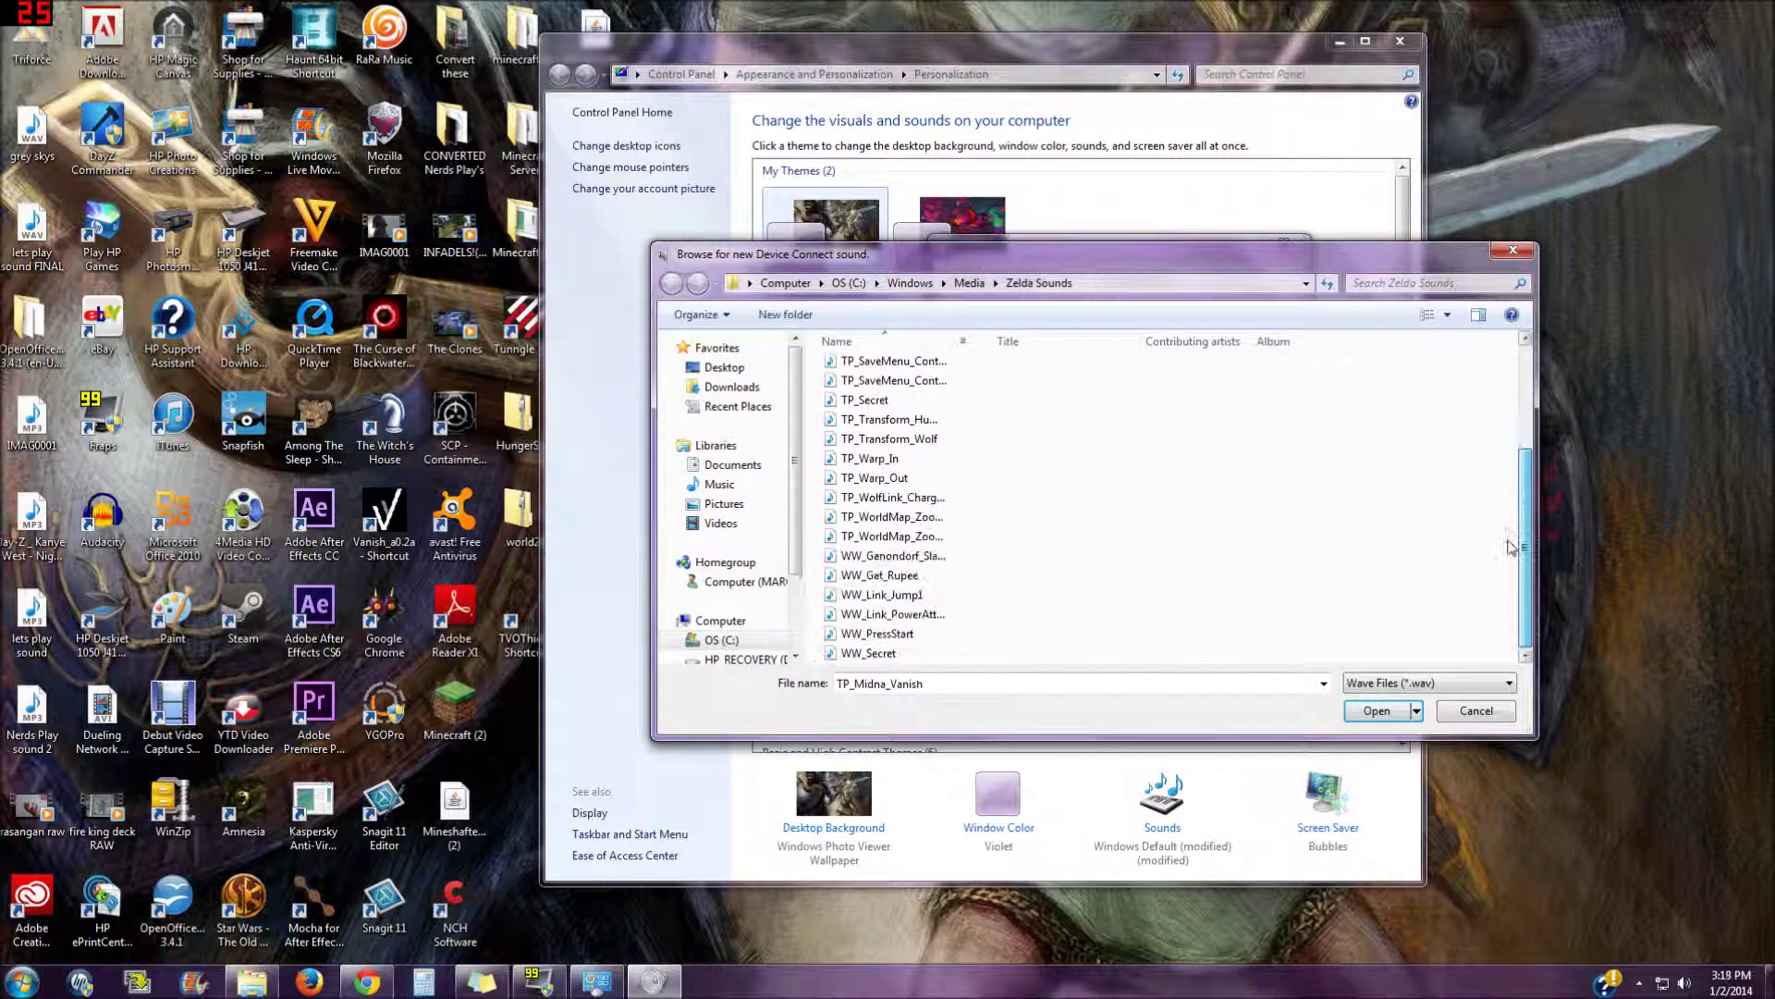
pyautogui.scroll(3, 1531, 397)
pyautogui.scroll(-1, 1109, 509)
pyautogui.scroll(1, 1110, 508)
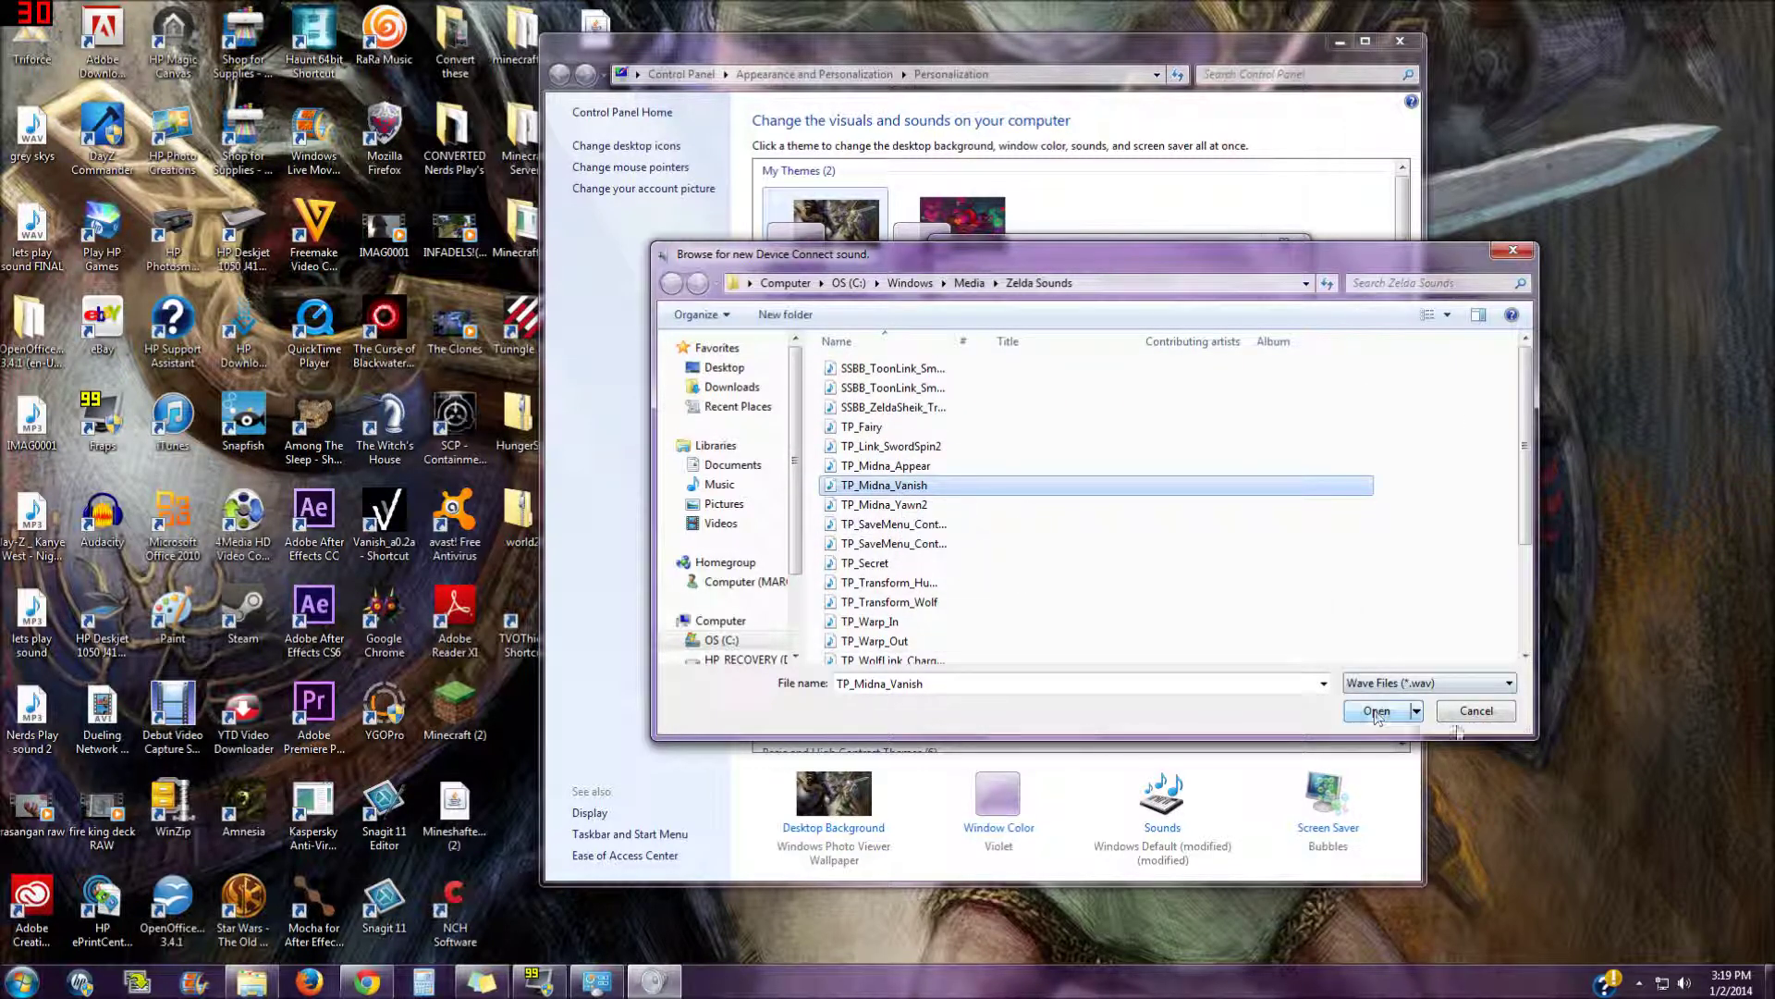
pyautogui.click(1476, 710)
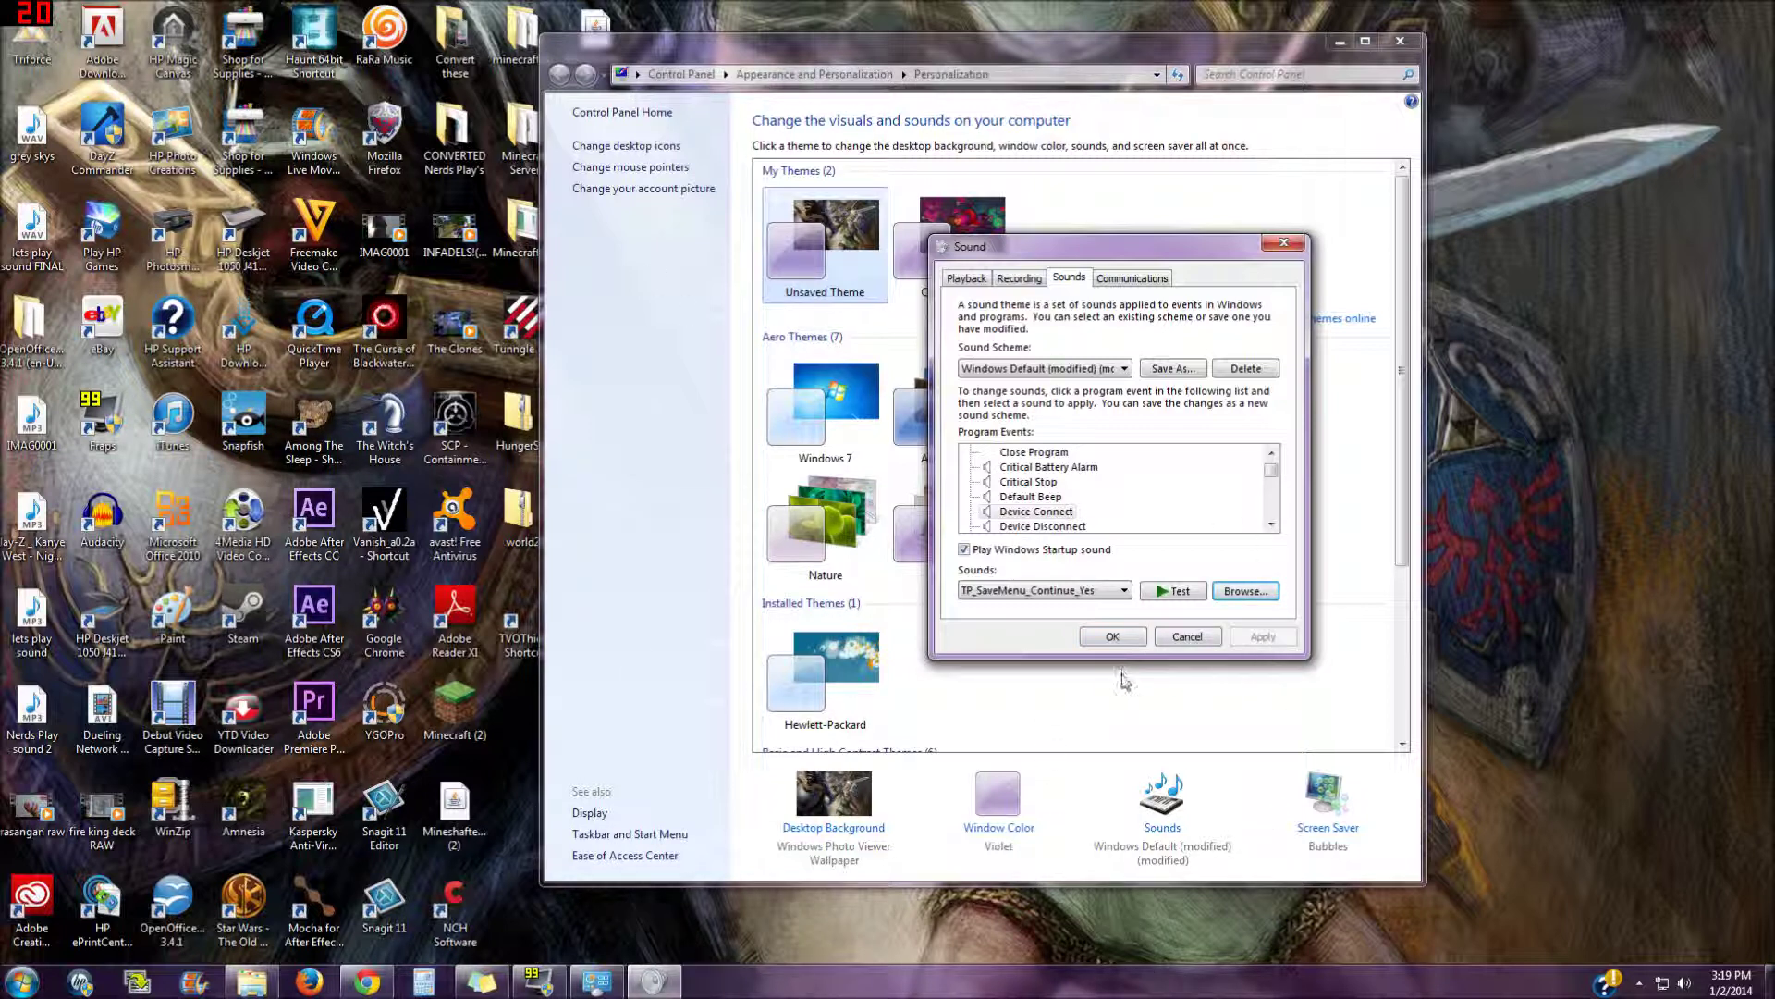
# - Confirm the Sound dialog and minimize Personalization to show the Zelda wallpaper
pyautogui.click(1187, 639)
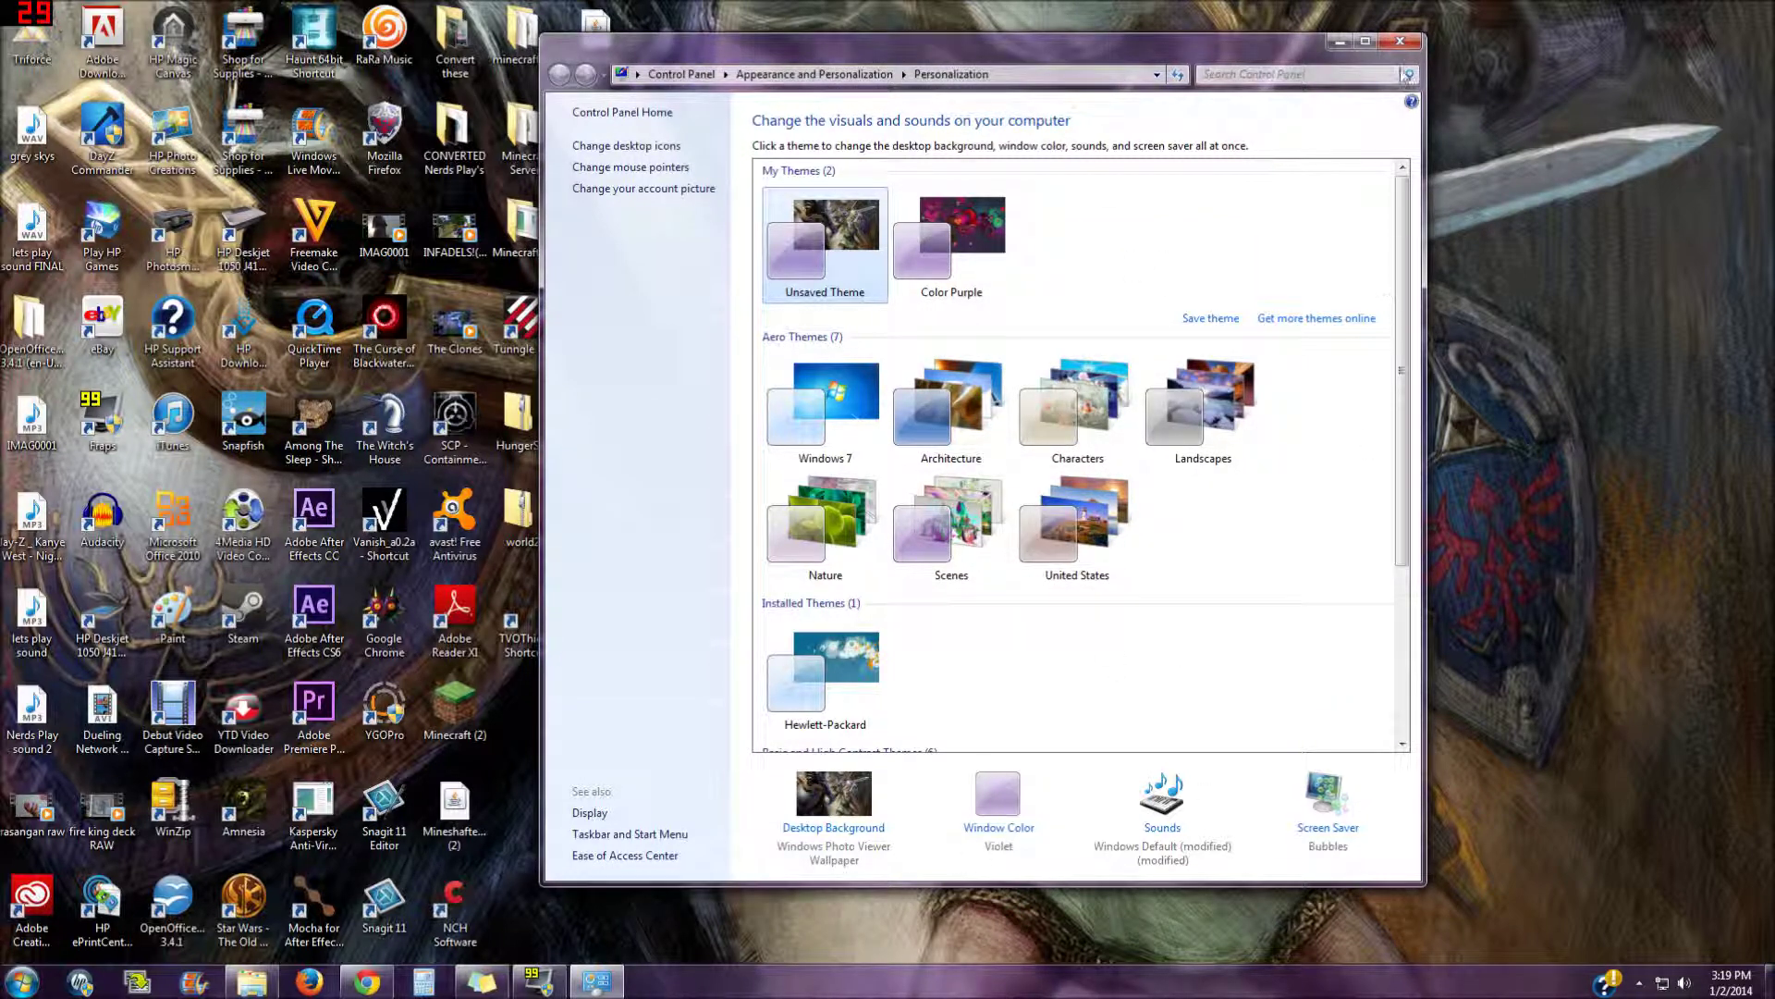
pyautogui.click(1342, 44)
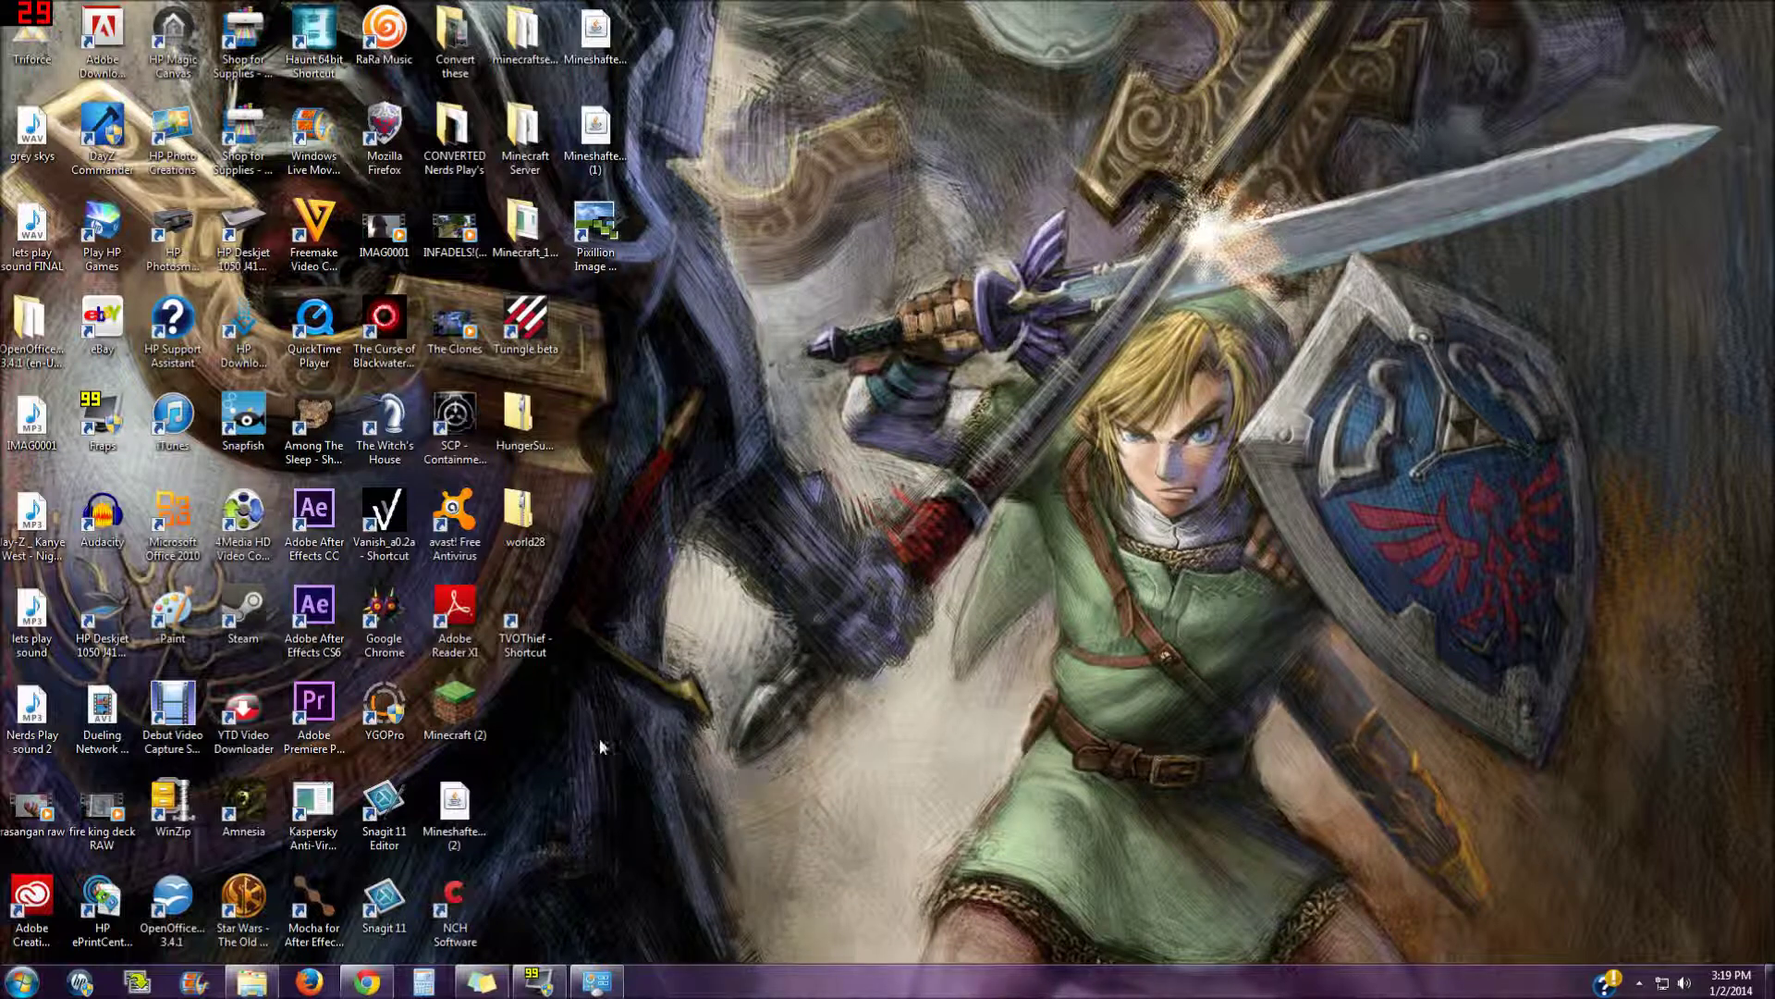
# - Line up the Google Chrome, Mozilla Firefox and Triforce icons near the desktop's bottom centre
pyautogui.moveTo(385, 628); pyautogui.dragTo(810, 819)
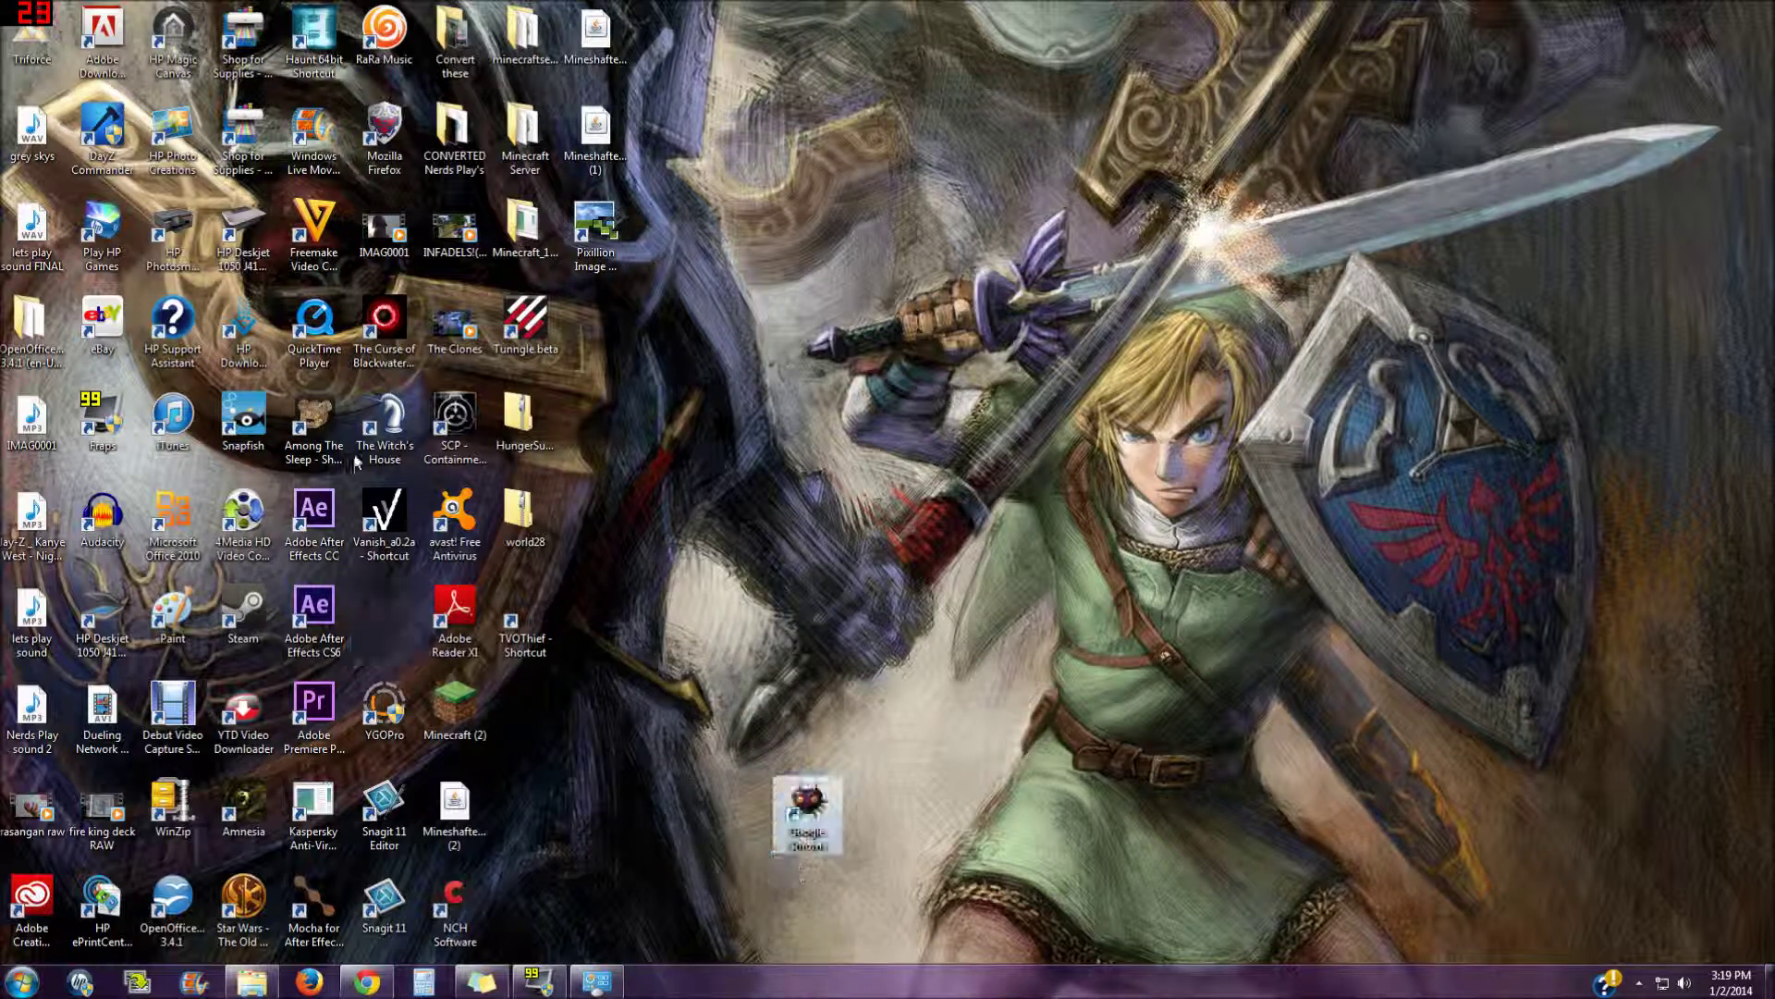
pyautogui.moveTo(381, 148); pyautogui.dragTo(874, 823)
pyautogui.moveTo(32, 32); pyautogui.dragTo(948, 814)
pyautogui.click(1059, 807)
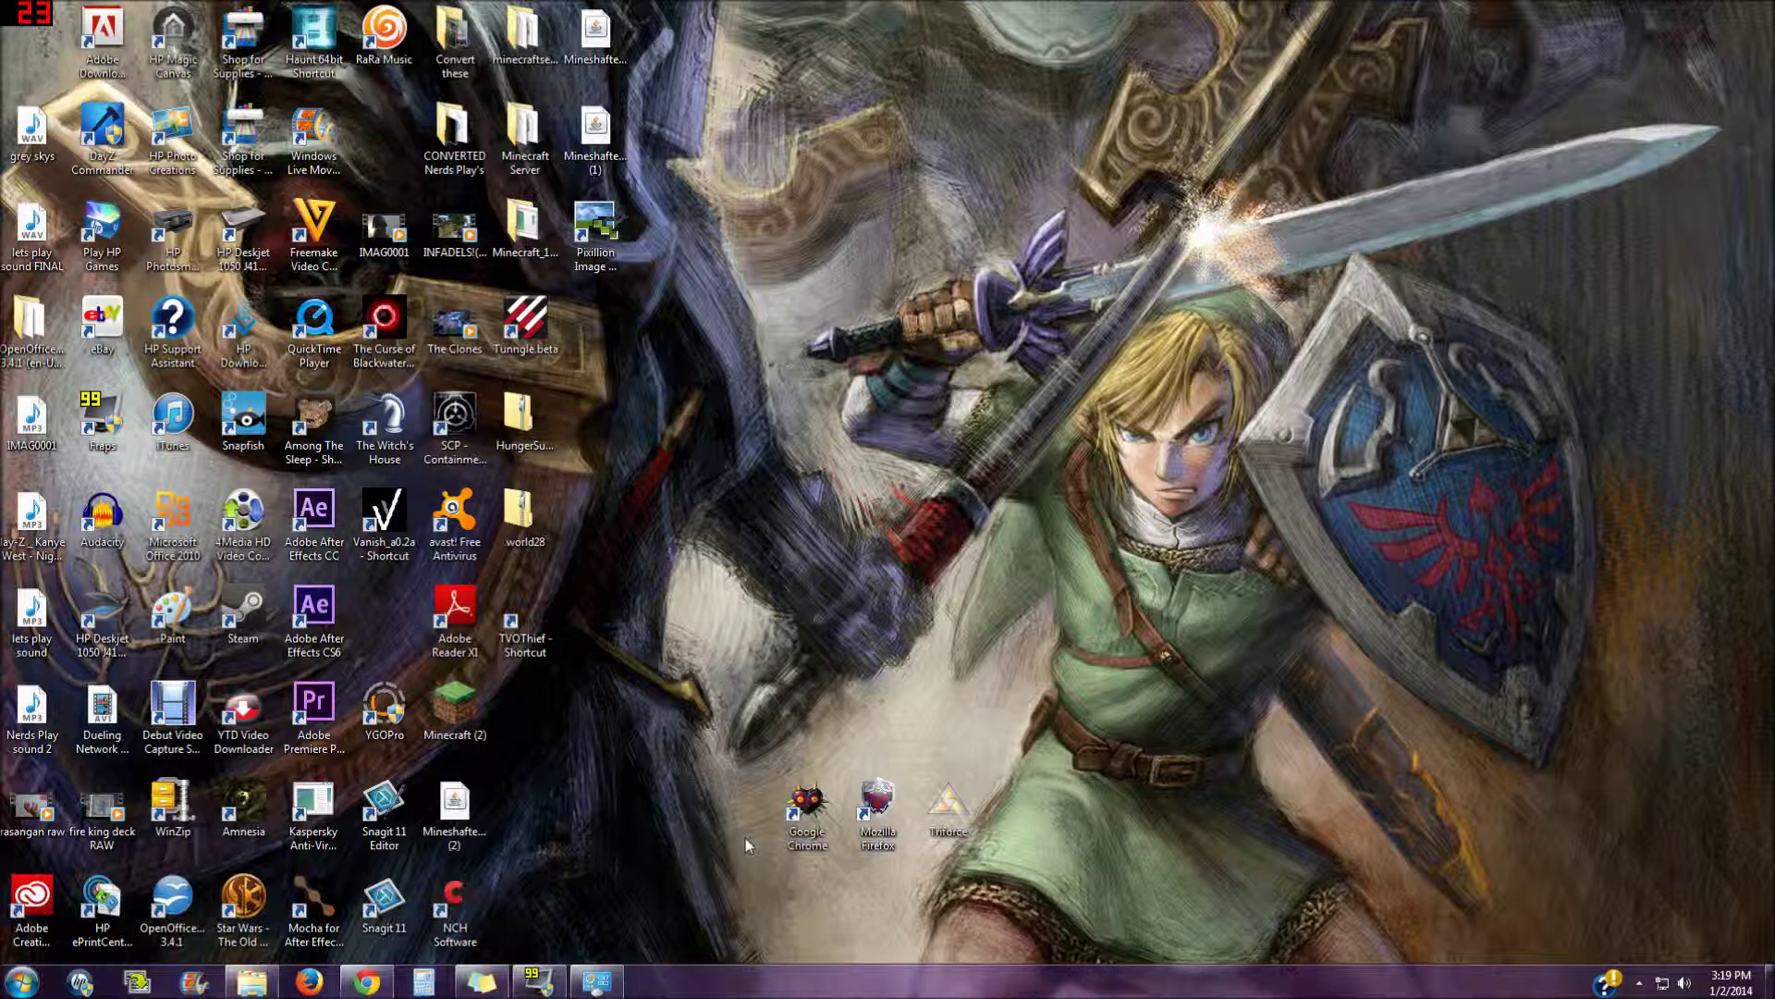
pyautogui.click(807, 809)
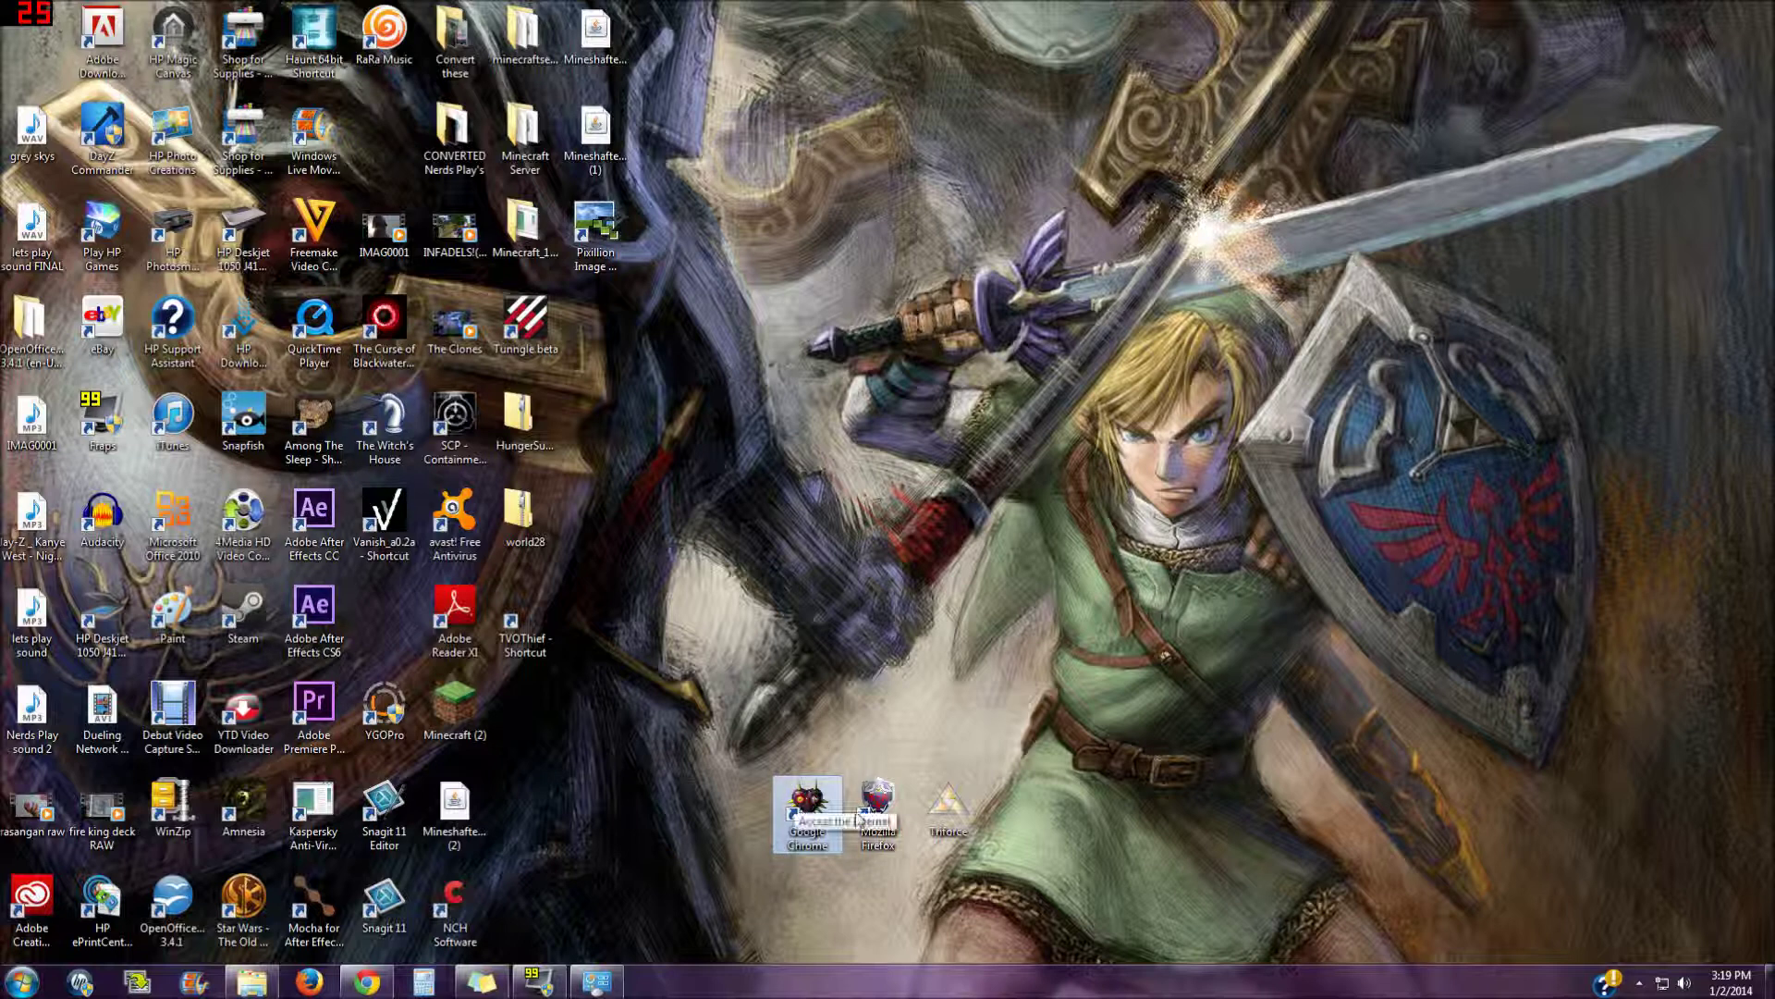
pyautogui.click(874, 823)
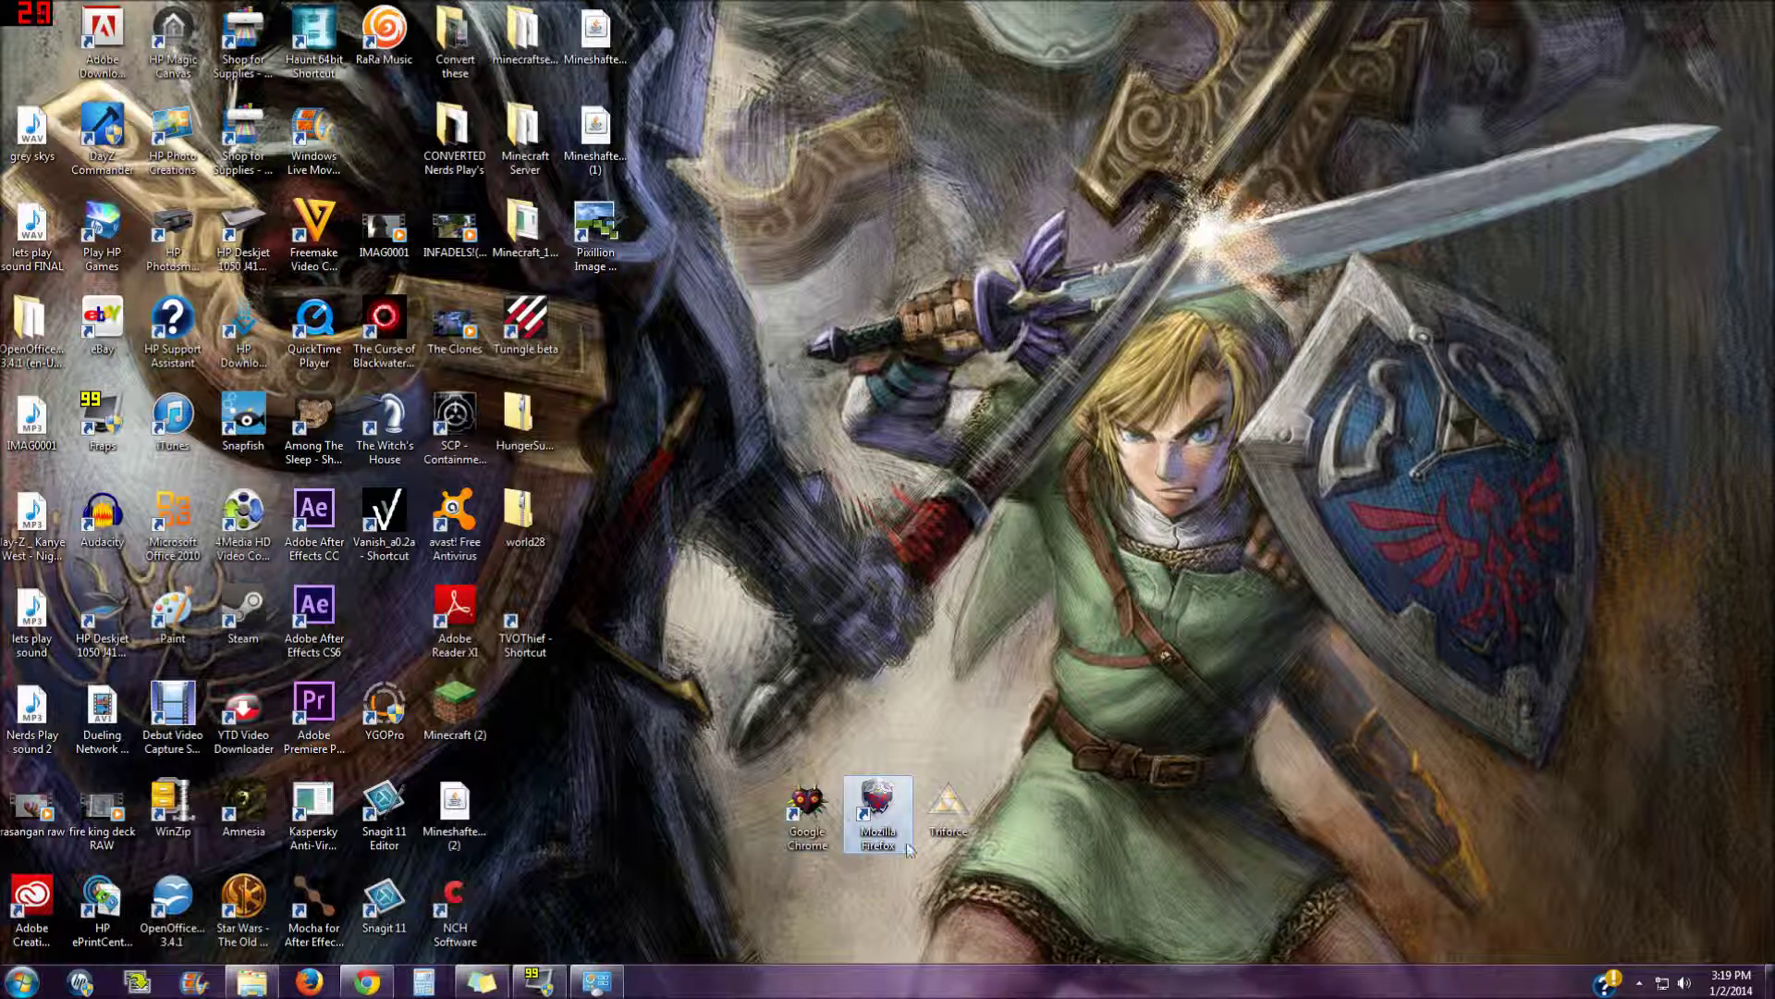
pyautogui.click(971, 828)
pyautogui.click(1110, 808)
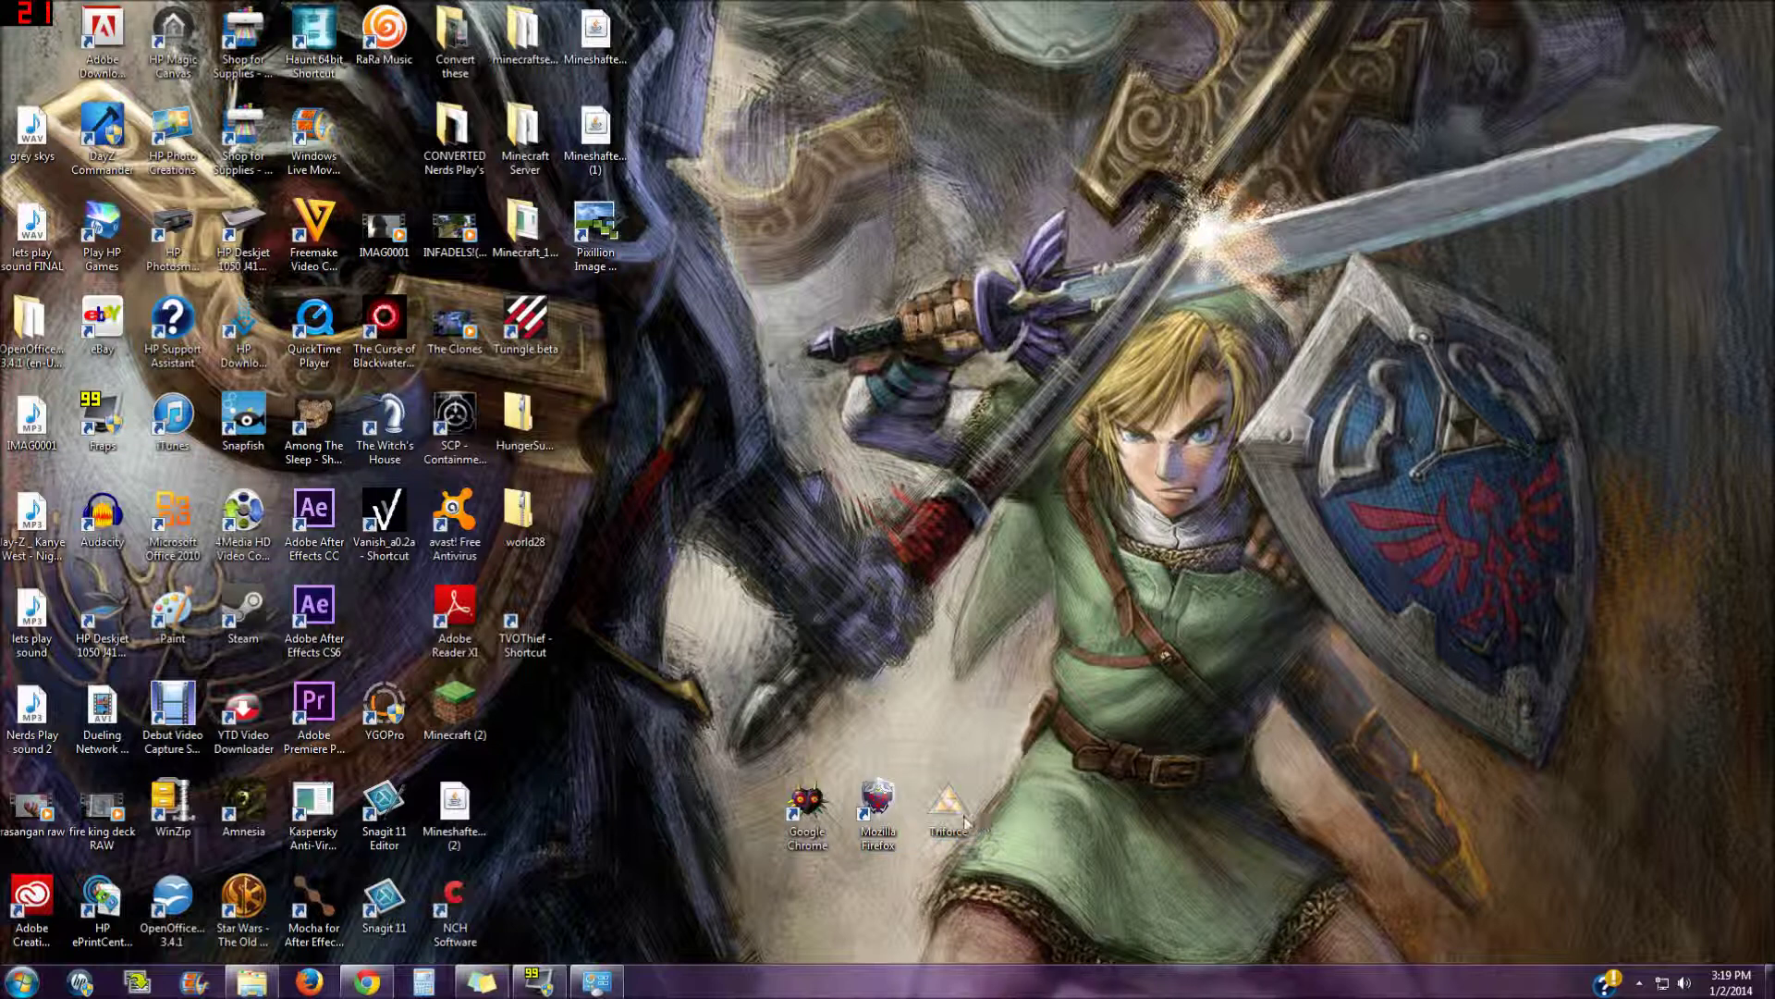
pyautogui.click(966, 821)
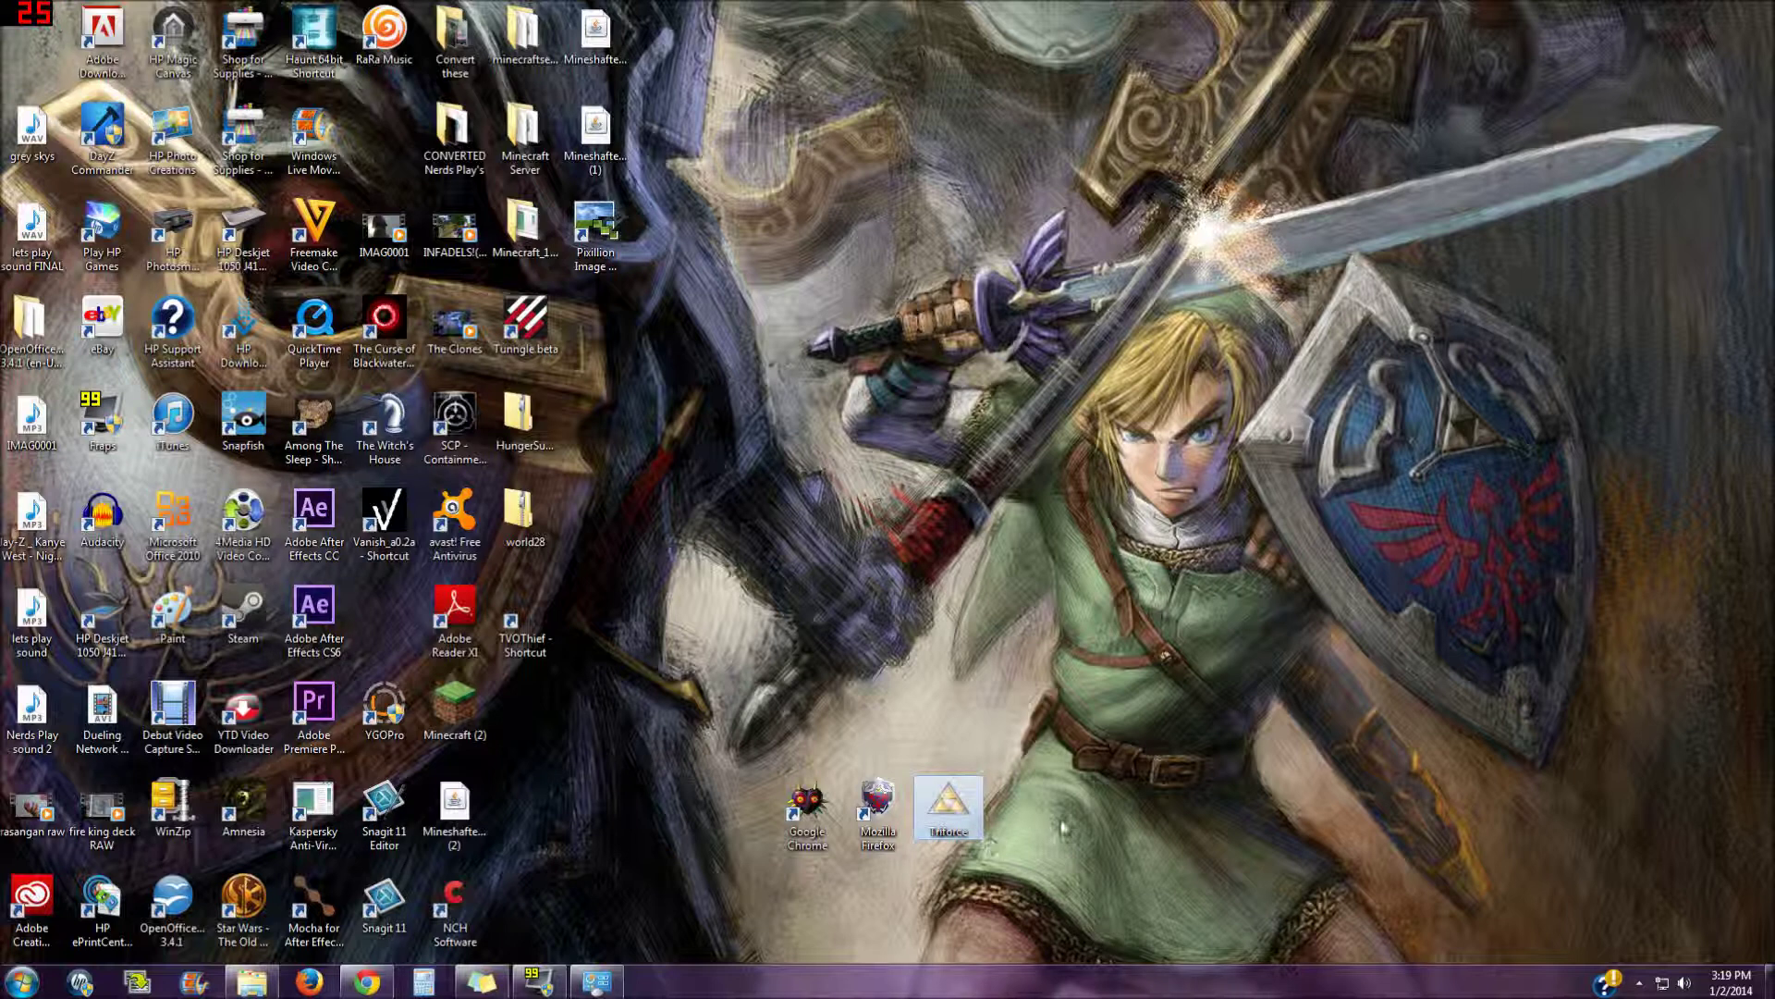
pyautogui.click(1059, 820)
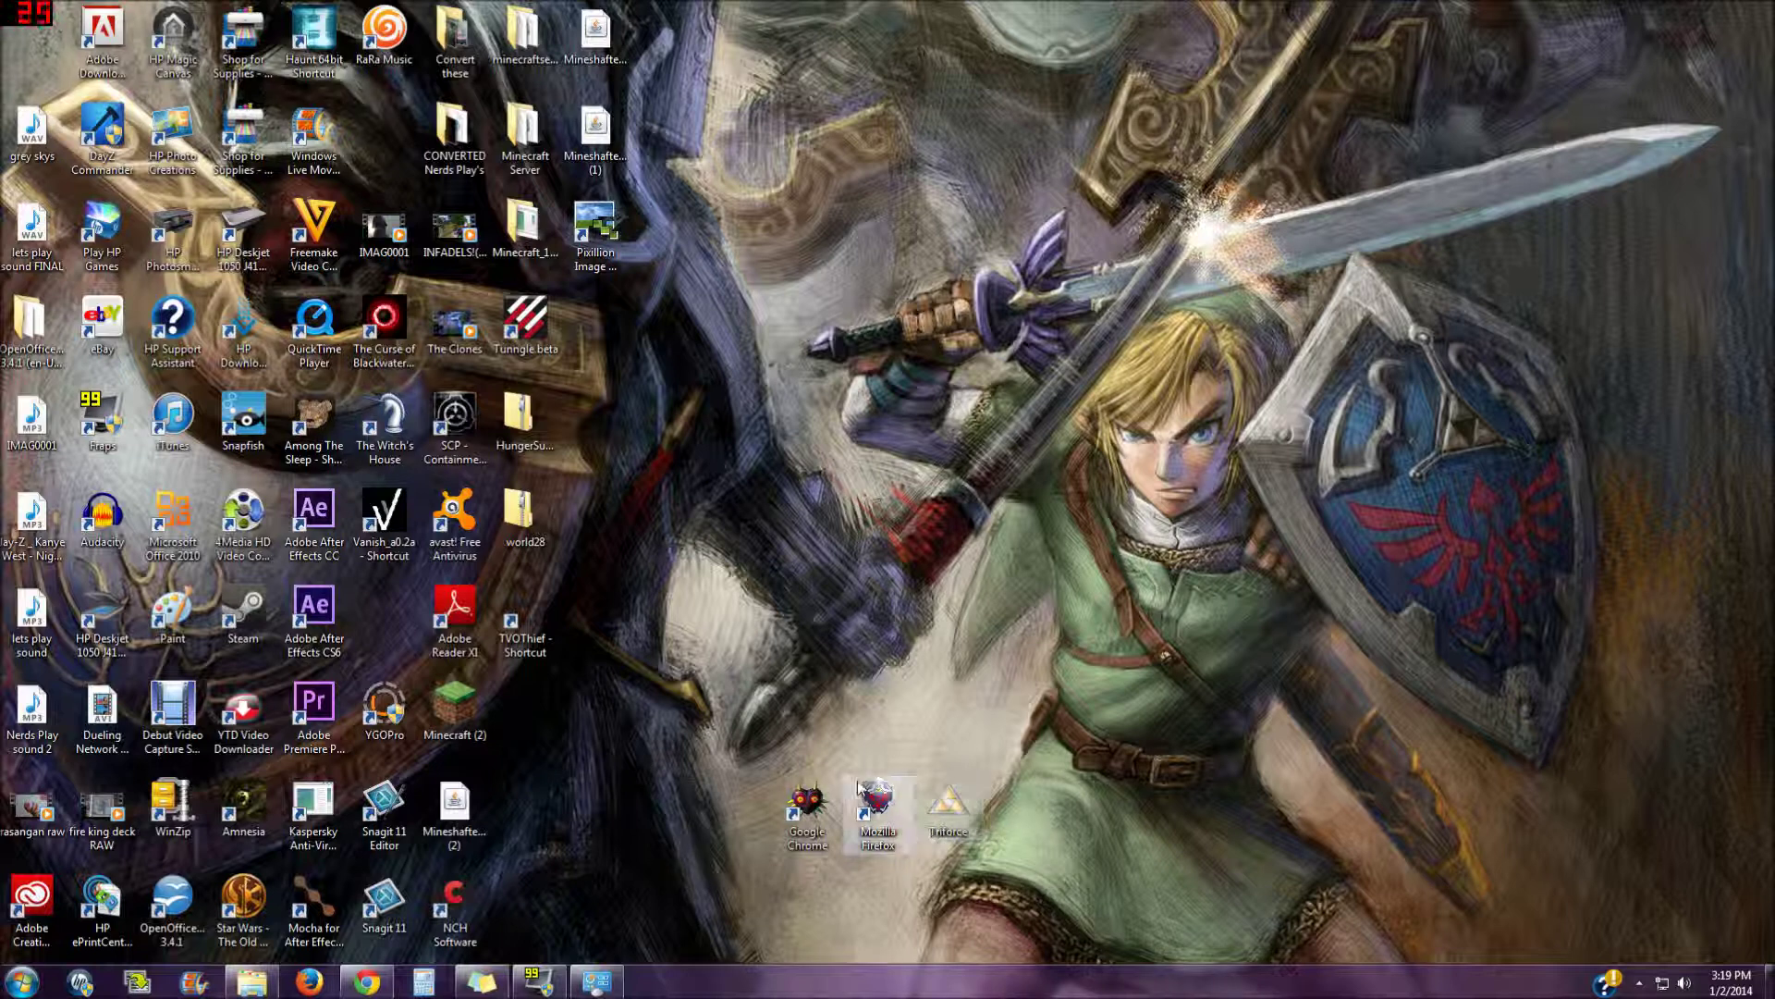
# - Open Desktop Icon Settings from the desktop's Personalize menu
pyautogui.rightClick(1014, 597)
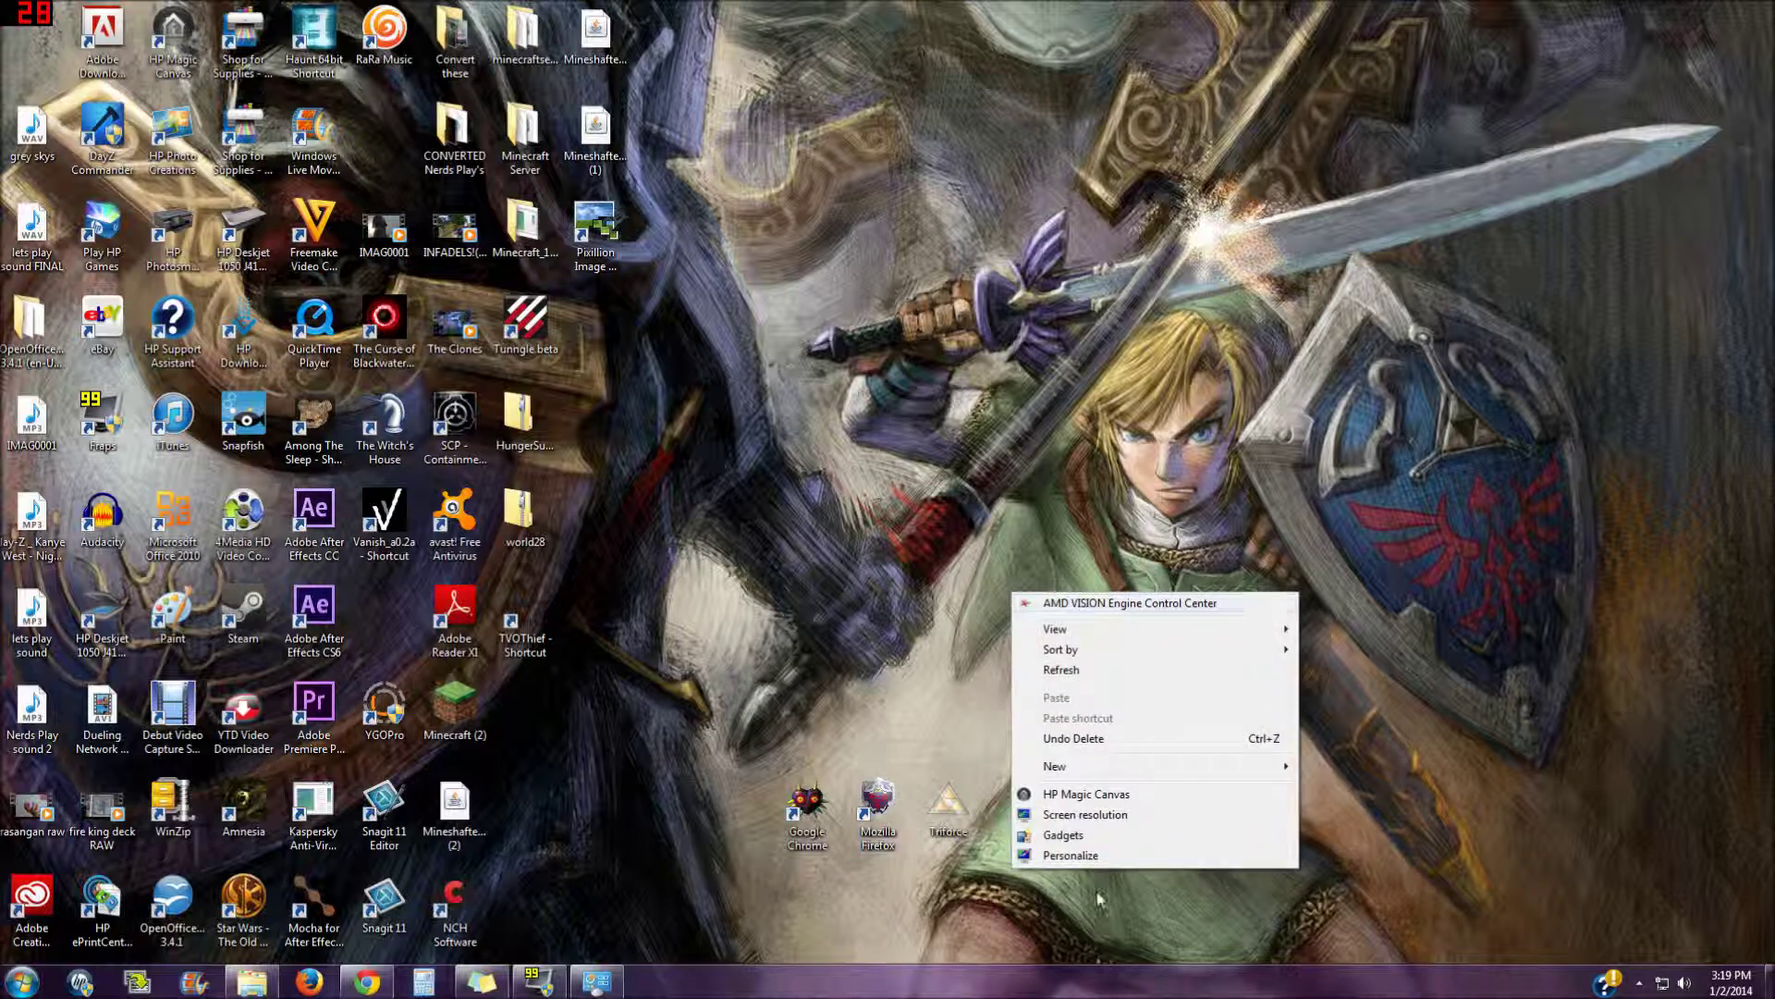
pyautogui.click(1113, 858)
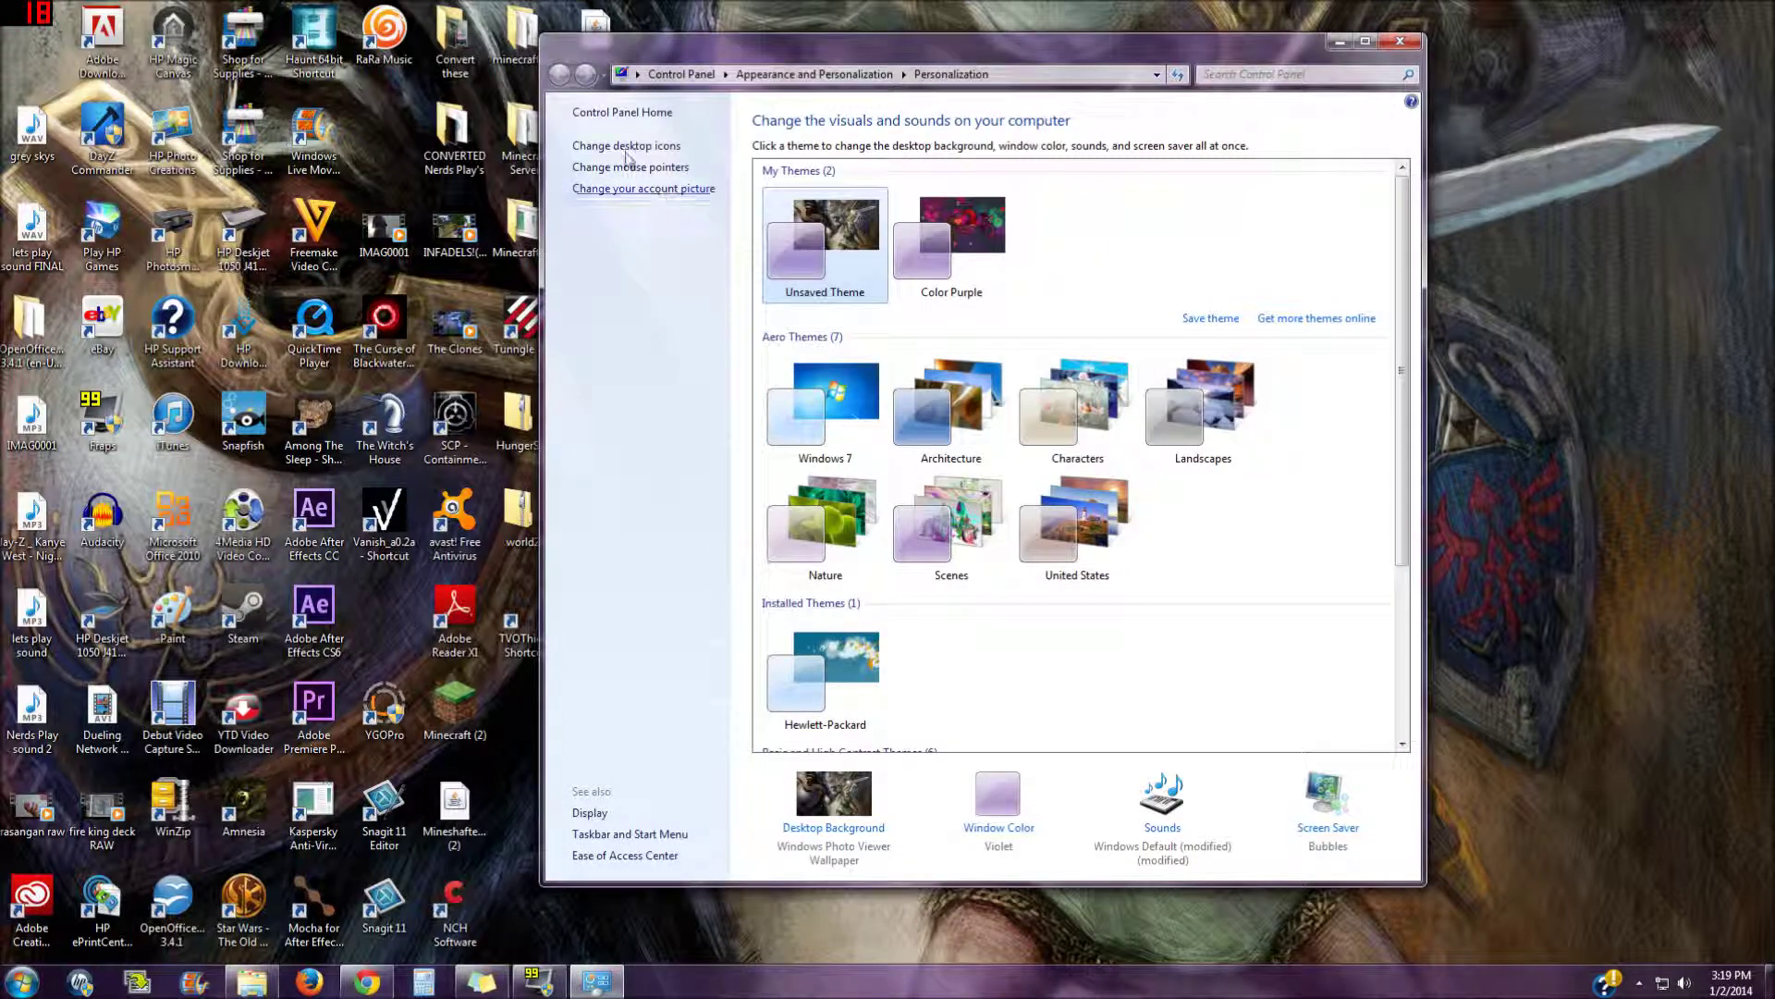
pyautogui.click(658, 147)
pyautogui.moveTo(296, 67); pyautogui.dragTo(1254, 322)
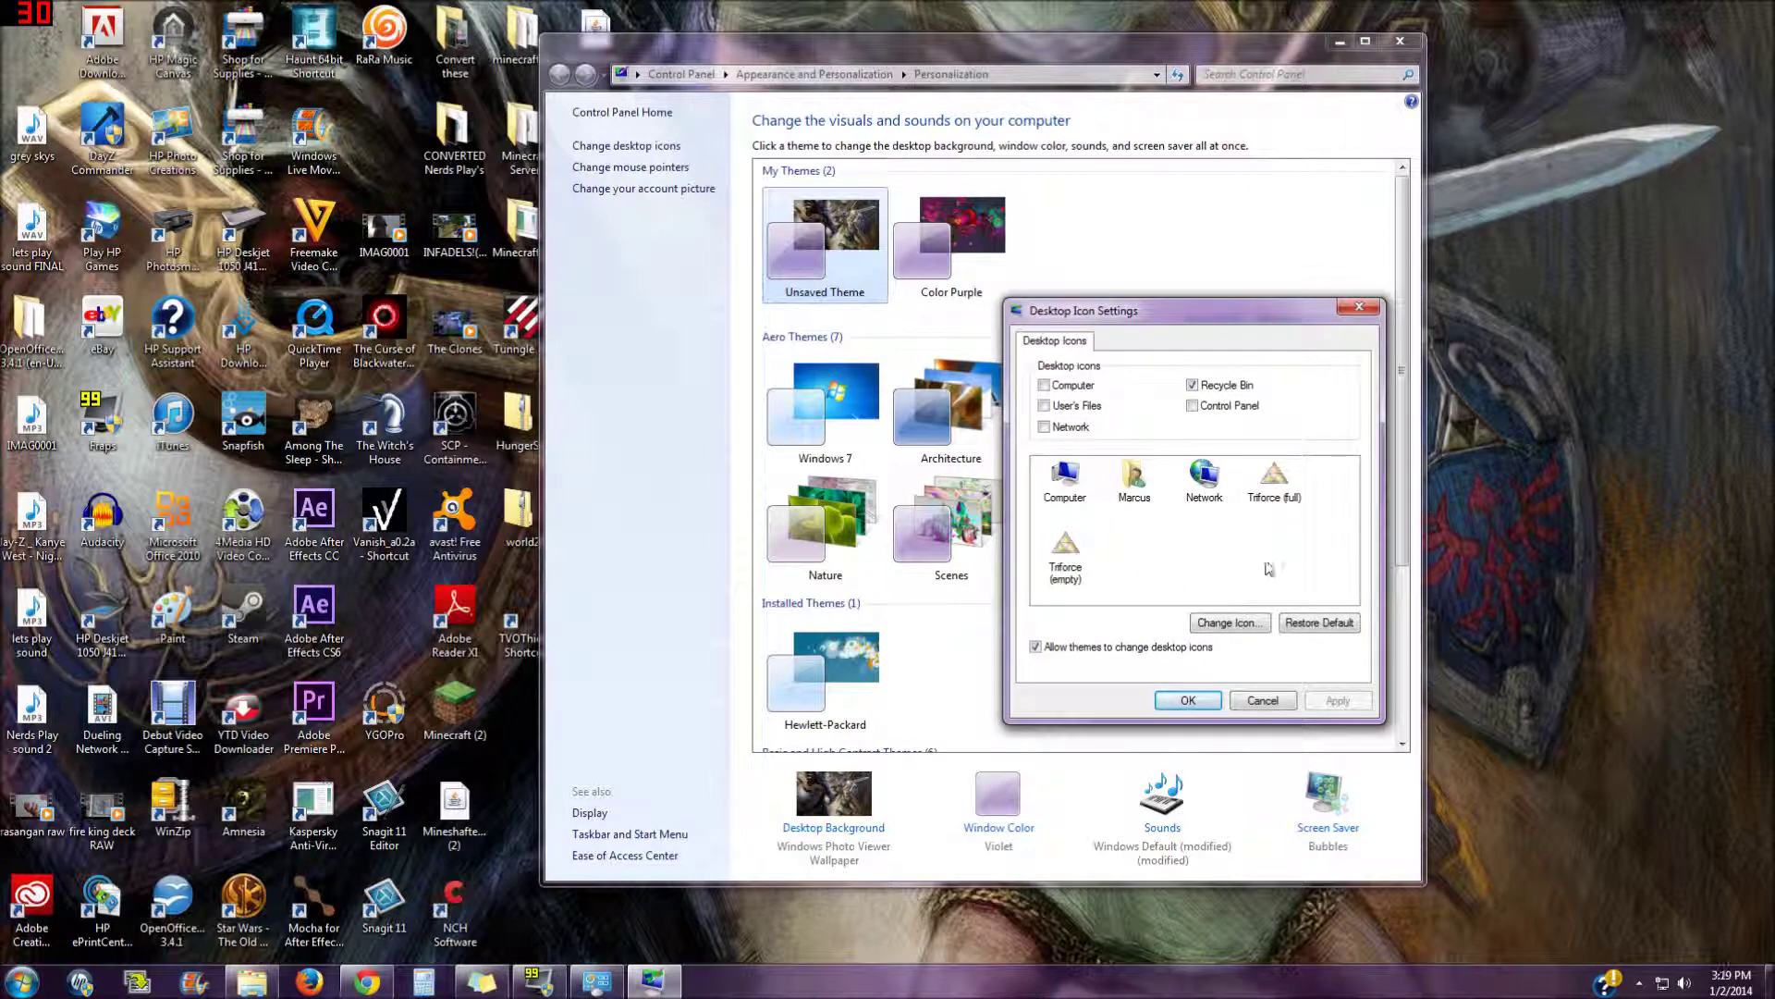
# - Give the Triforce (full) icon the triforce_128x128 icon file and apply the settings
pyautogui.click(1281, 491)
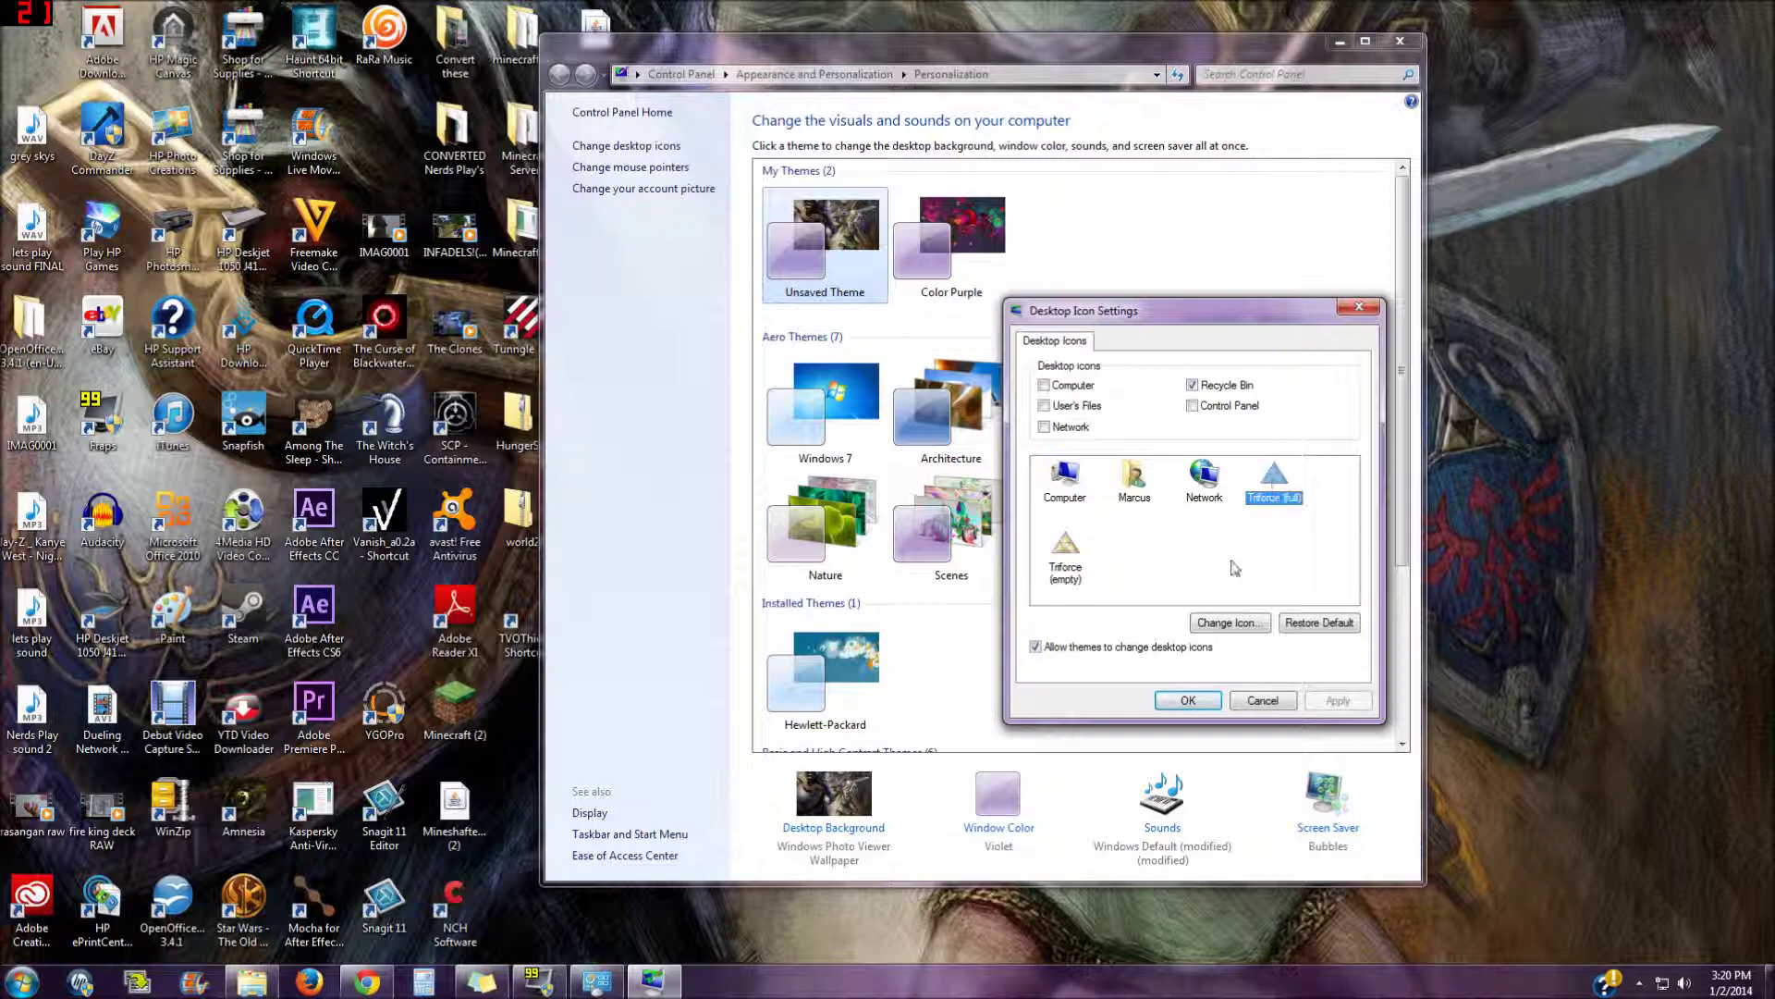
pyautogui.click(1233, 628)
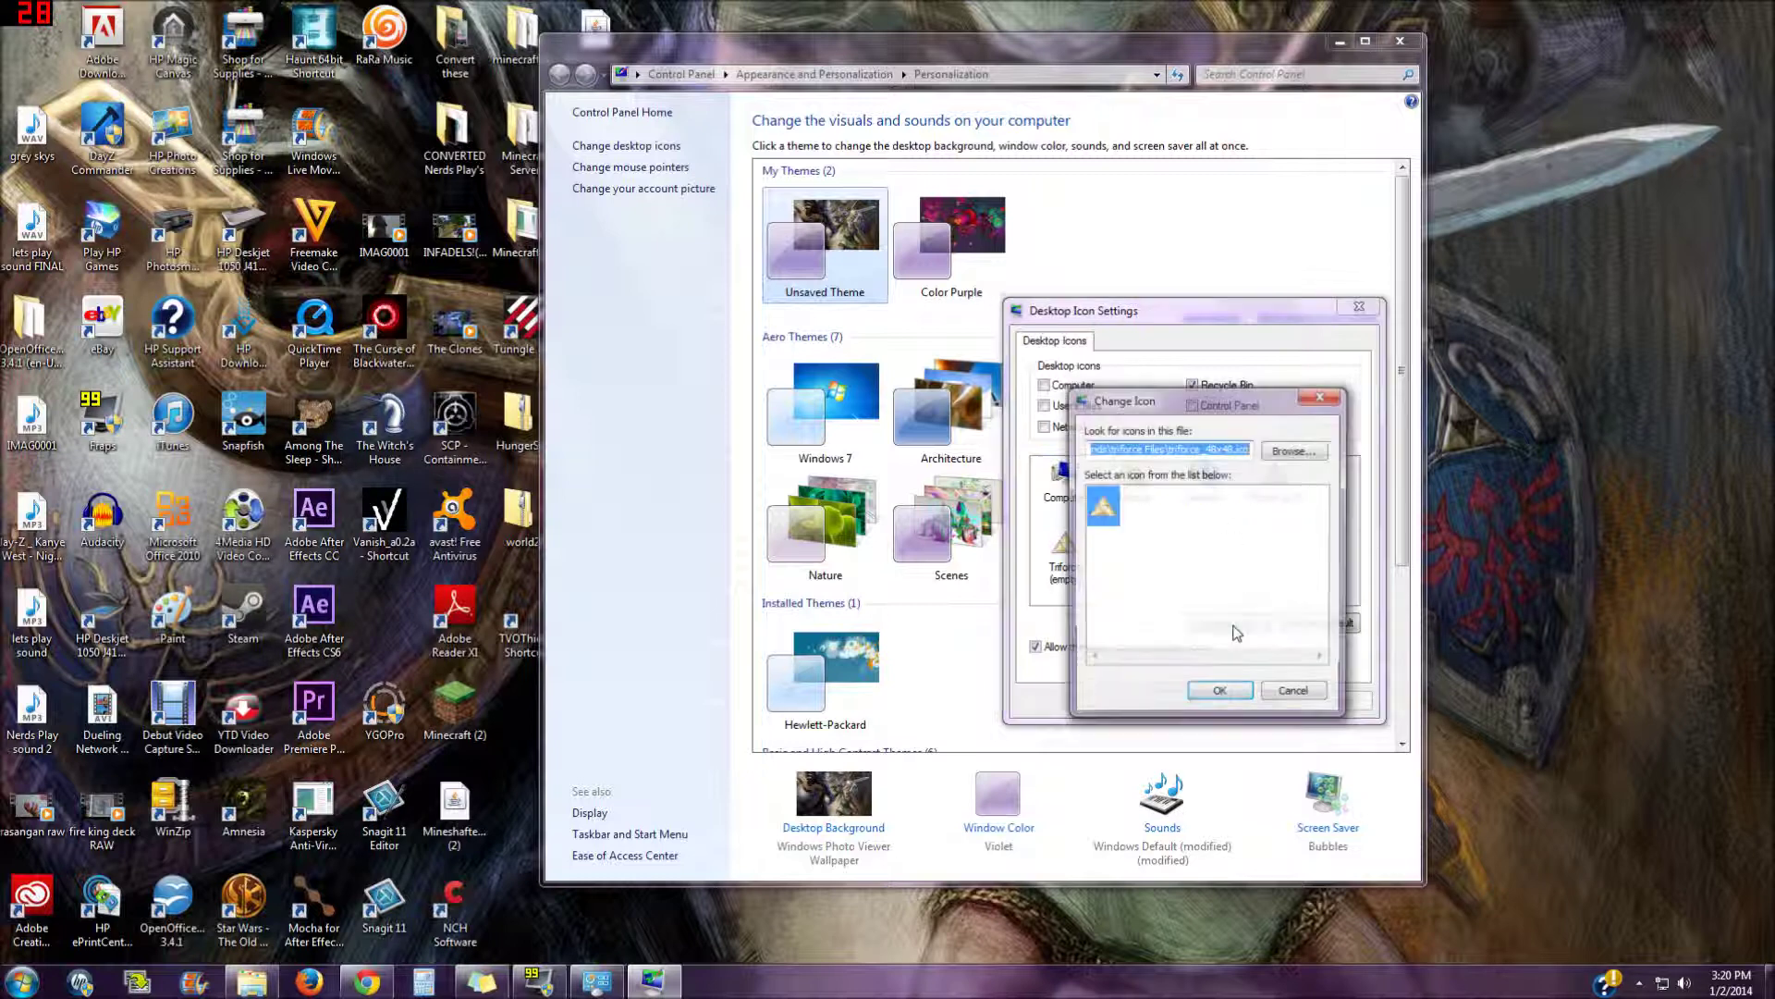
pyautogui.click(1293, 451)
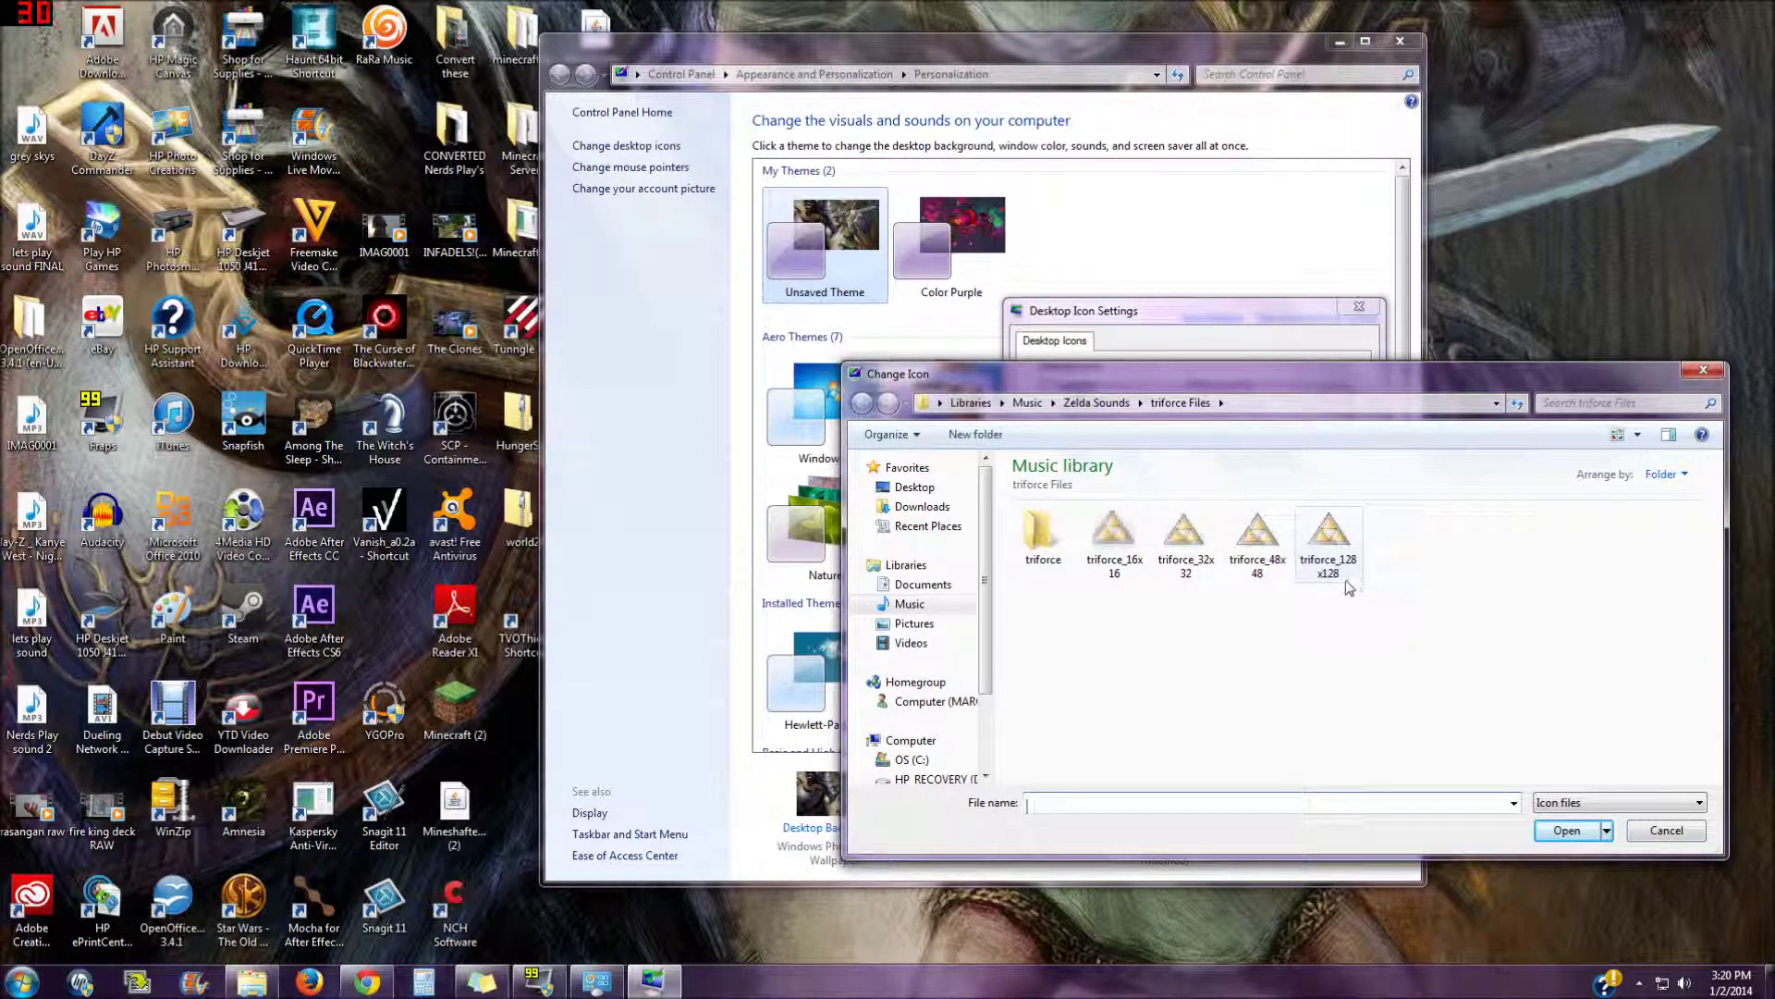
pyautogui.click(1342, 579)
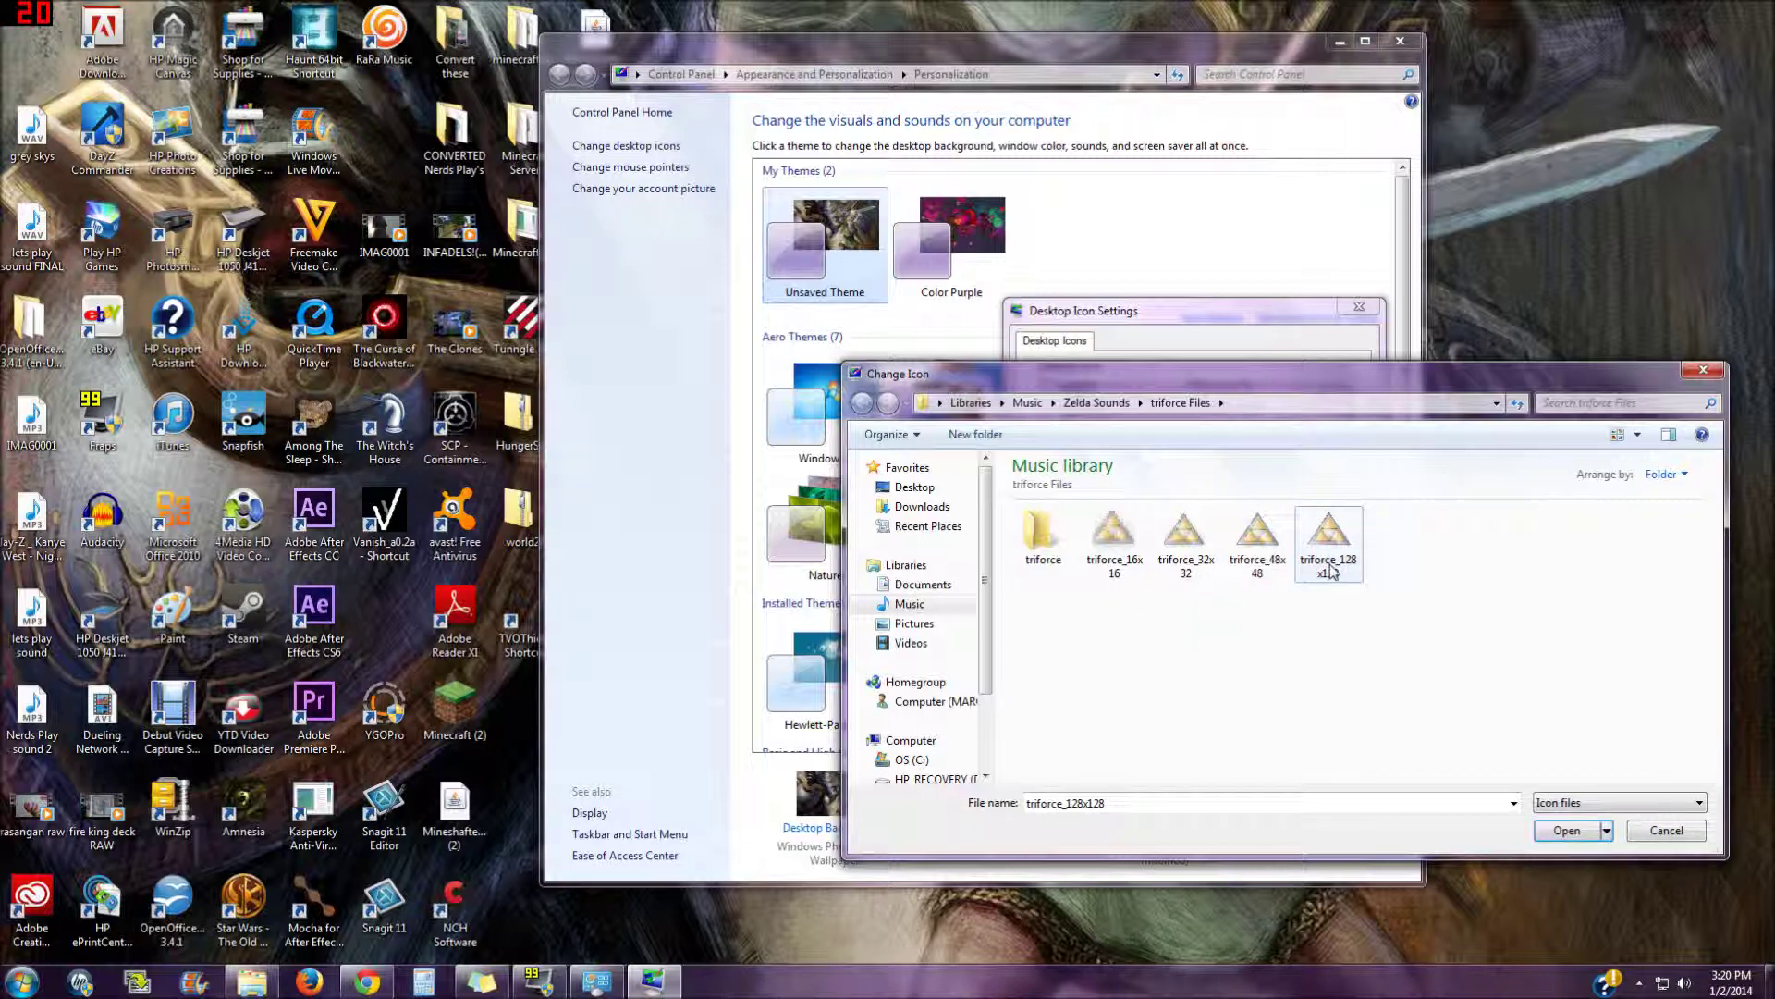
pyautogui.click(1672, 831)
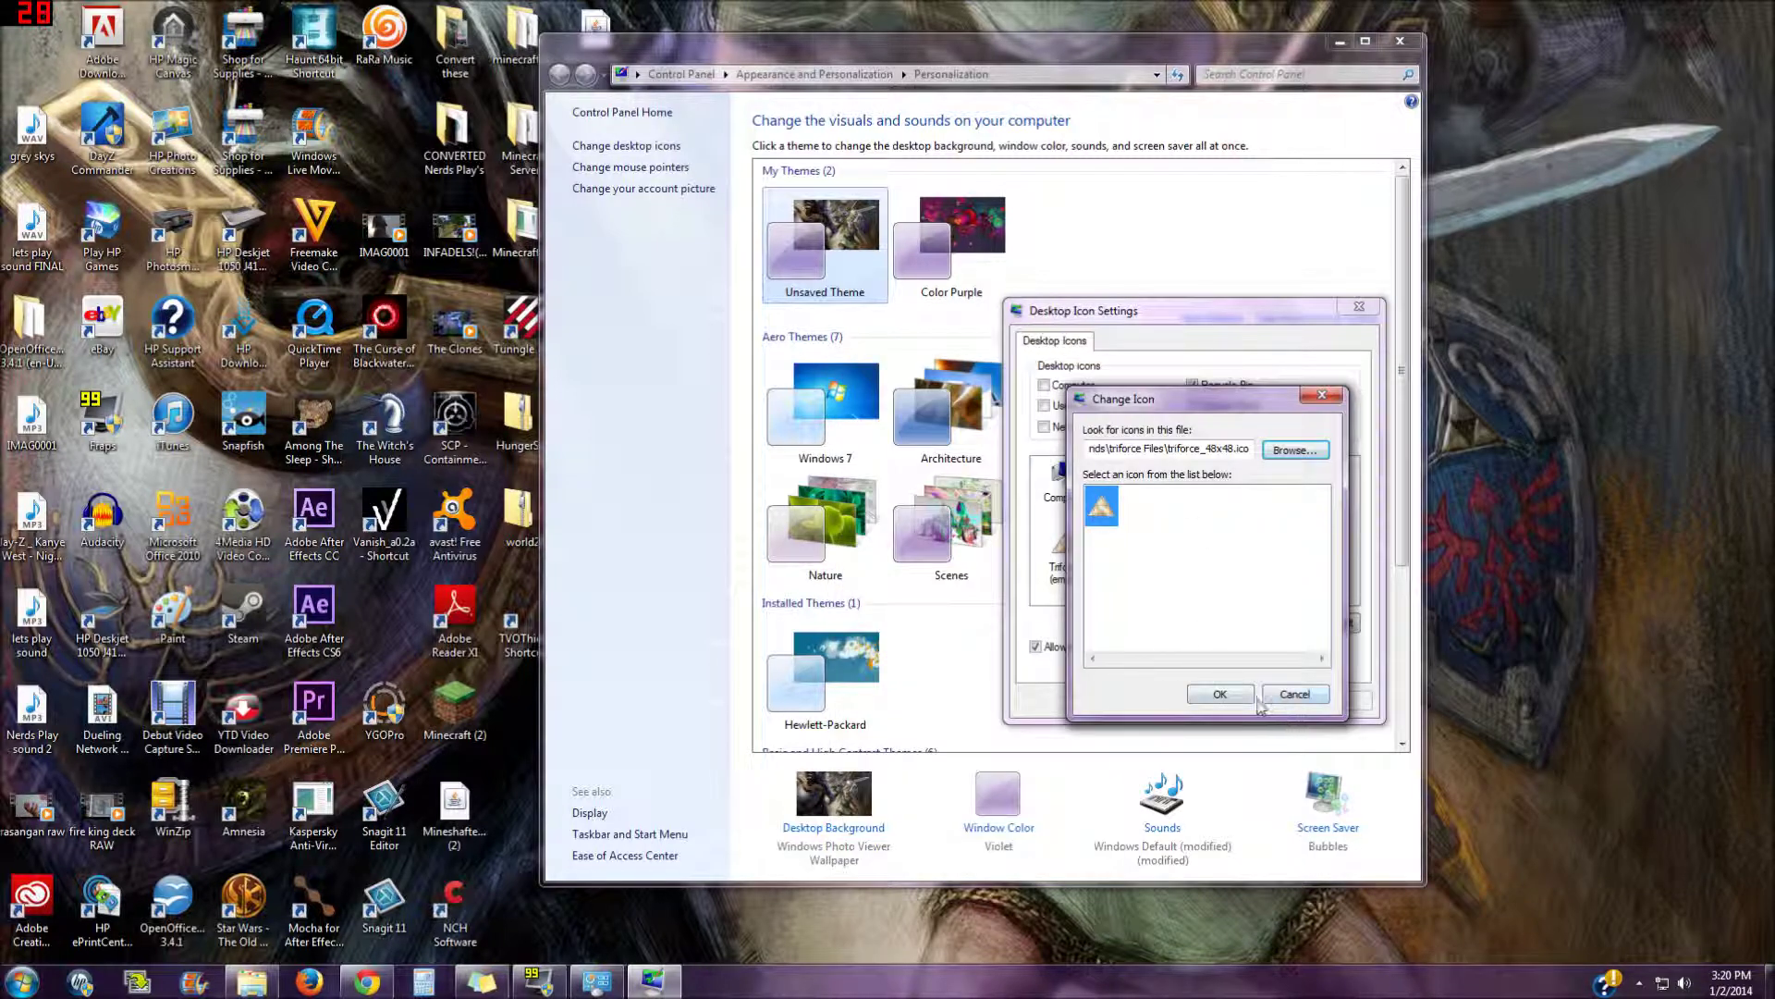
pyautogui.click(1266, 700)
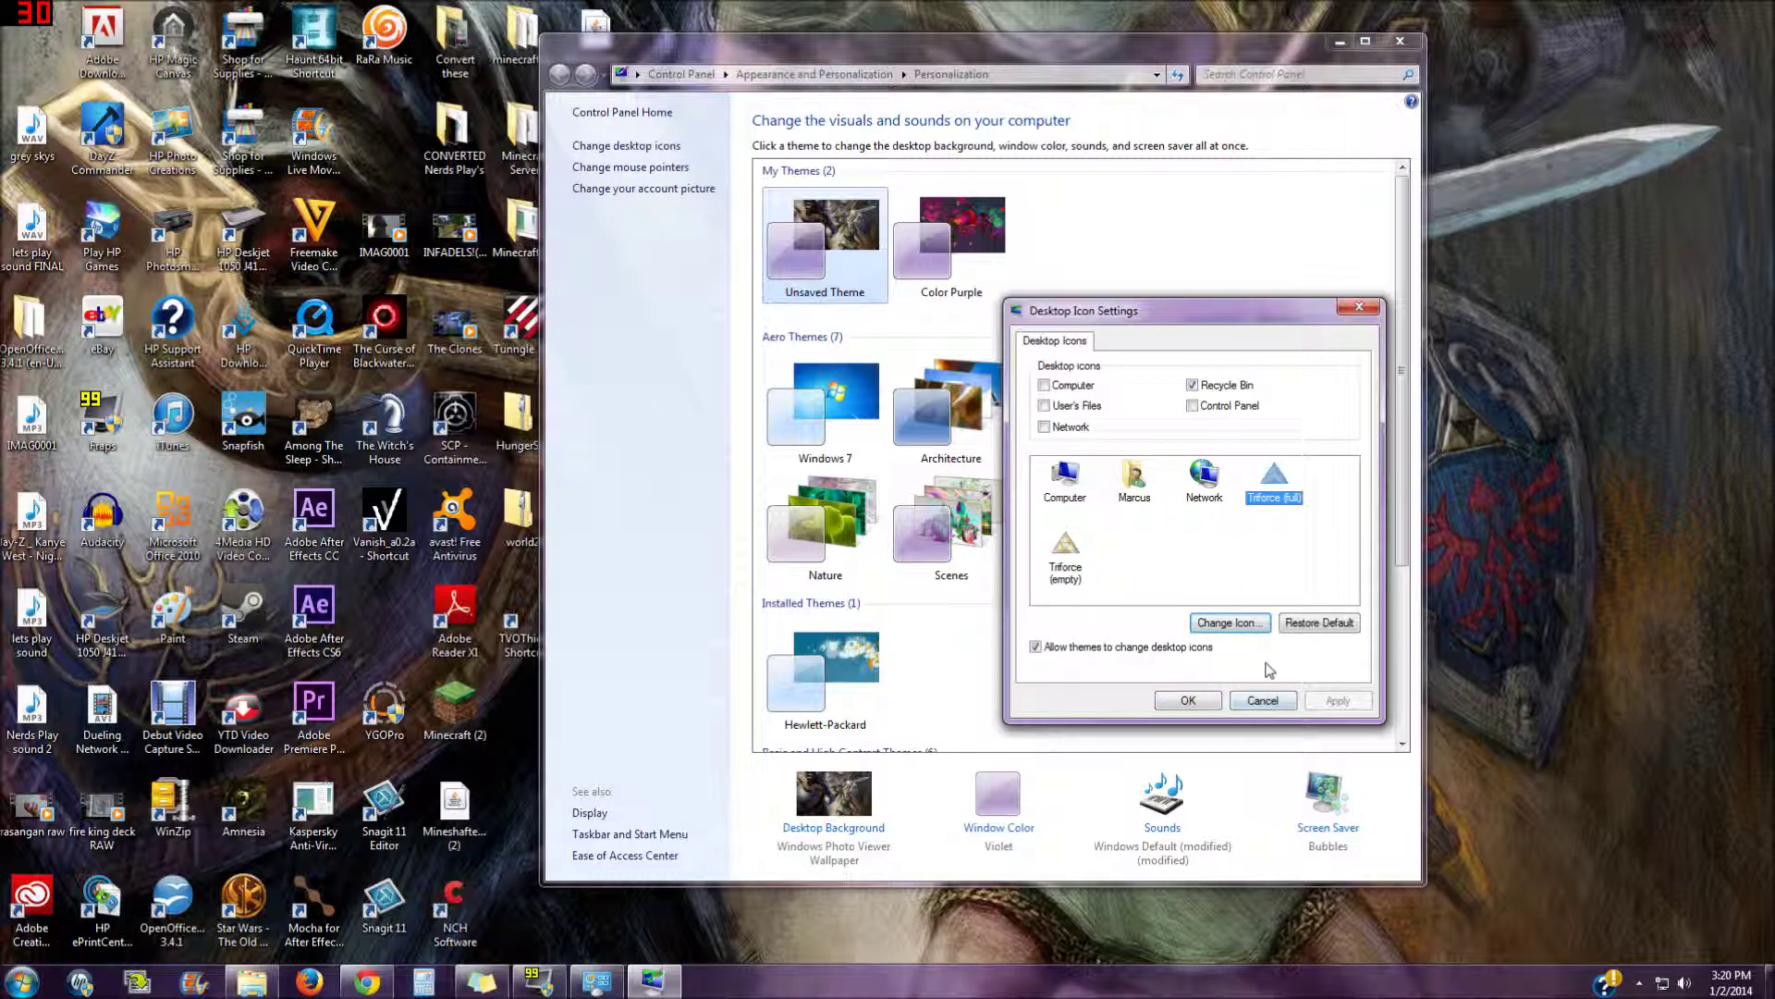
pyautogui.click(1185, 701)
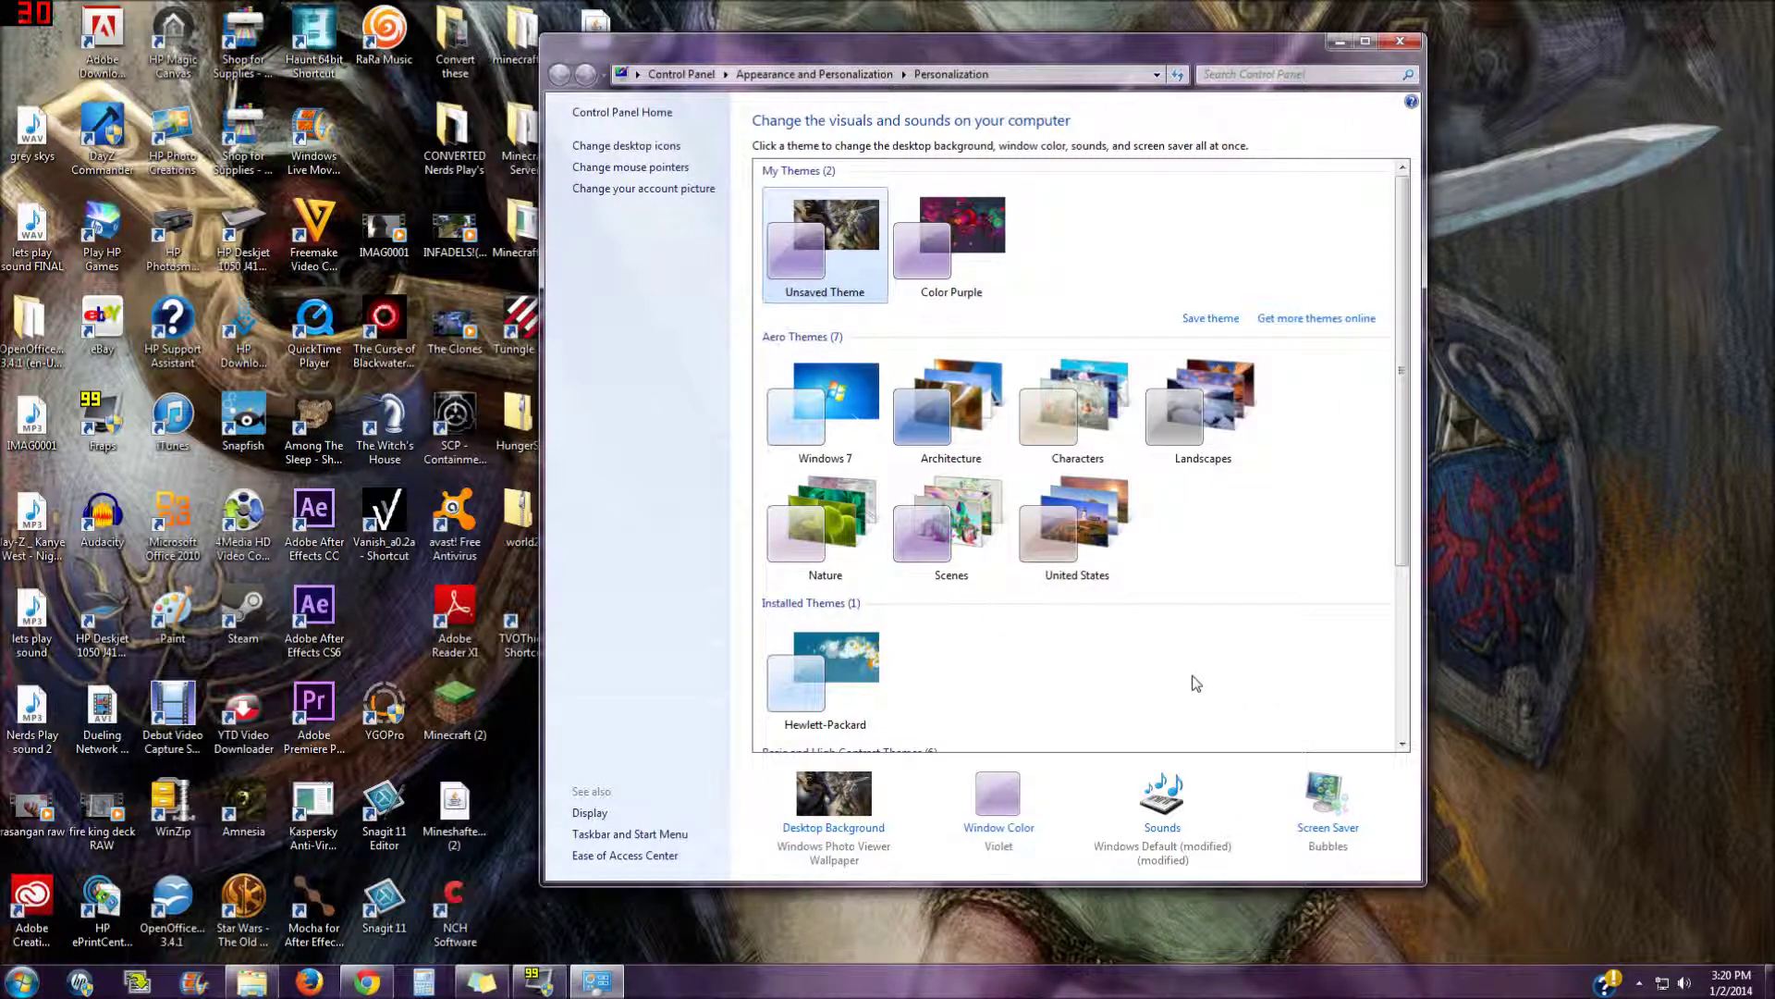
# - Minimize Personalization and move the Triforce icon, name unchanged, to the desktop's top-left corner
pyautogui.click(1338, 44)
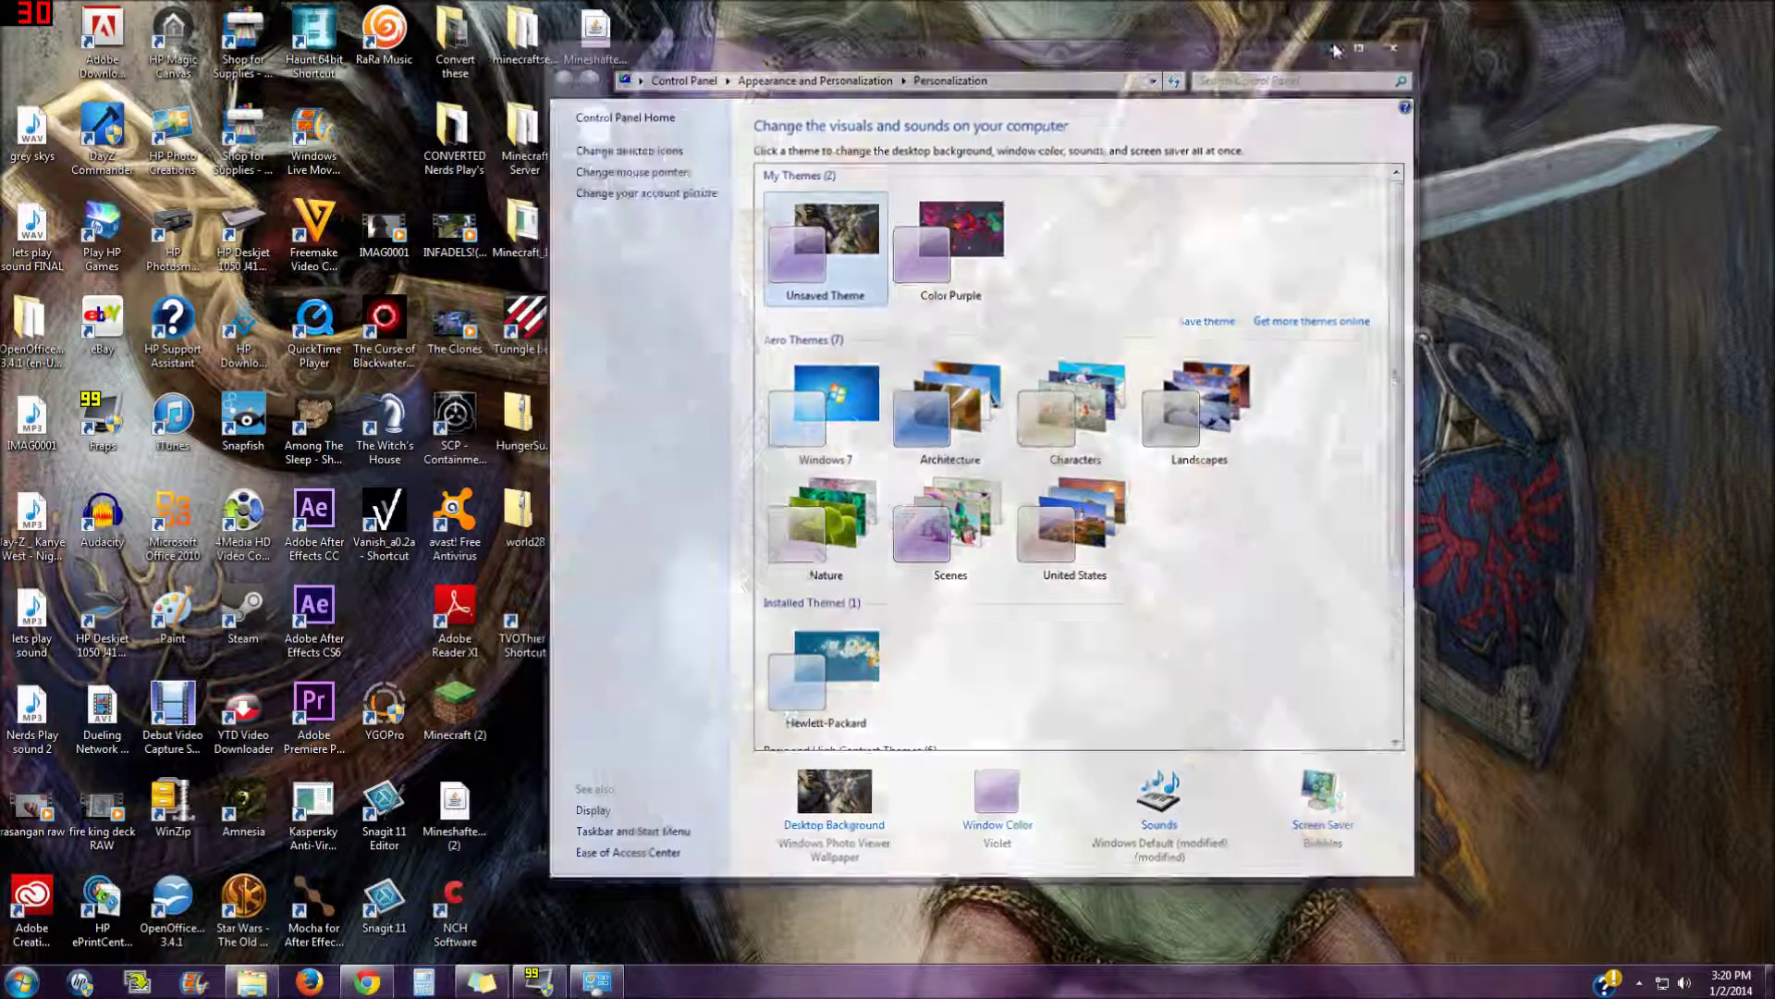
pyautogui.click(954, 831)
pyautogui.press('F2')
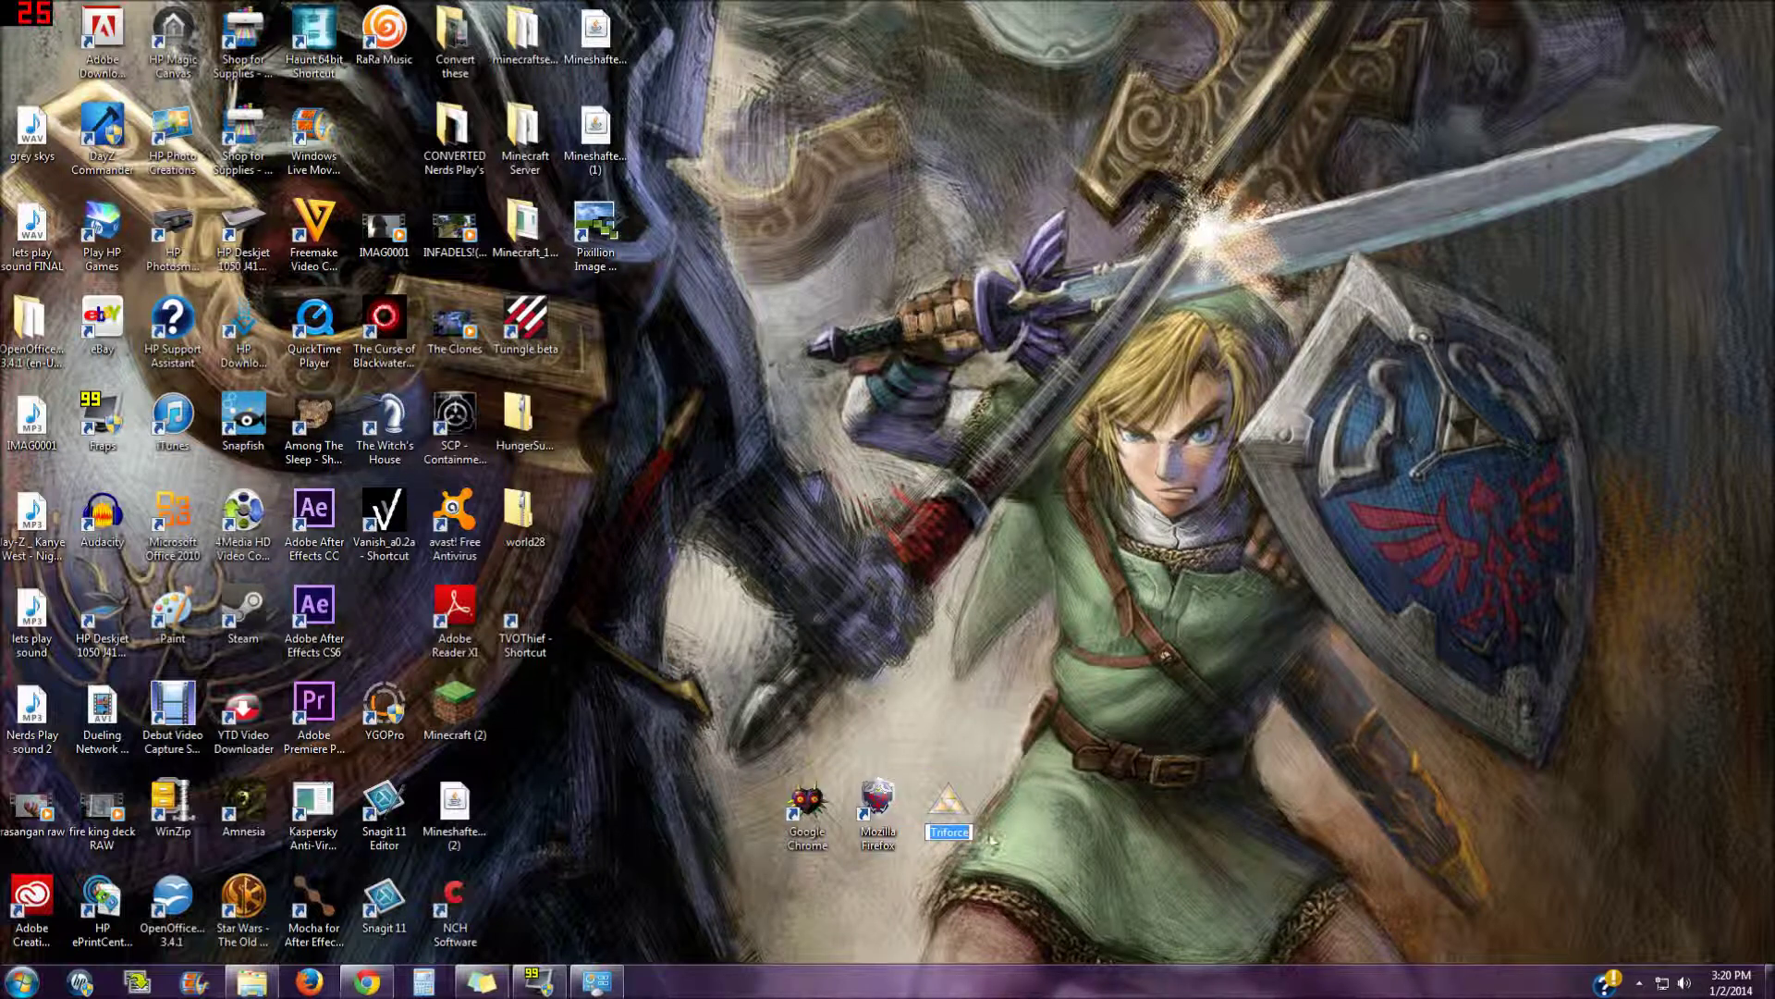
pyautogui.click(947, 809)
pyautogui.moveTo(947, 808); pyautogui.dragTo(32, 41)
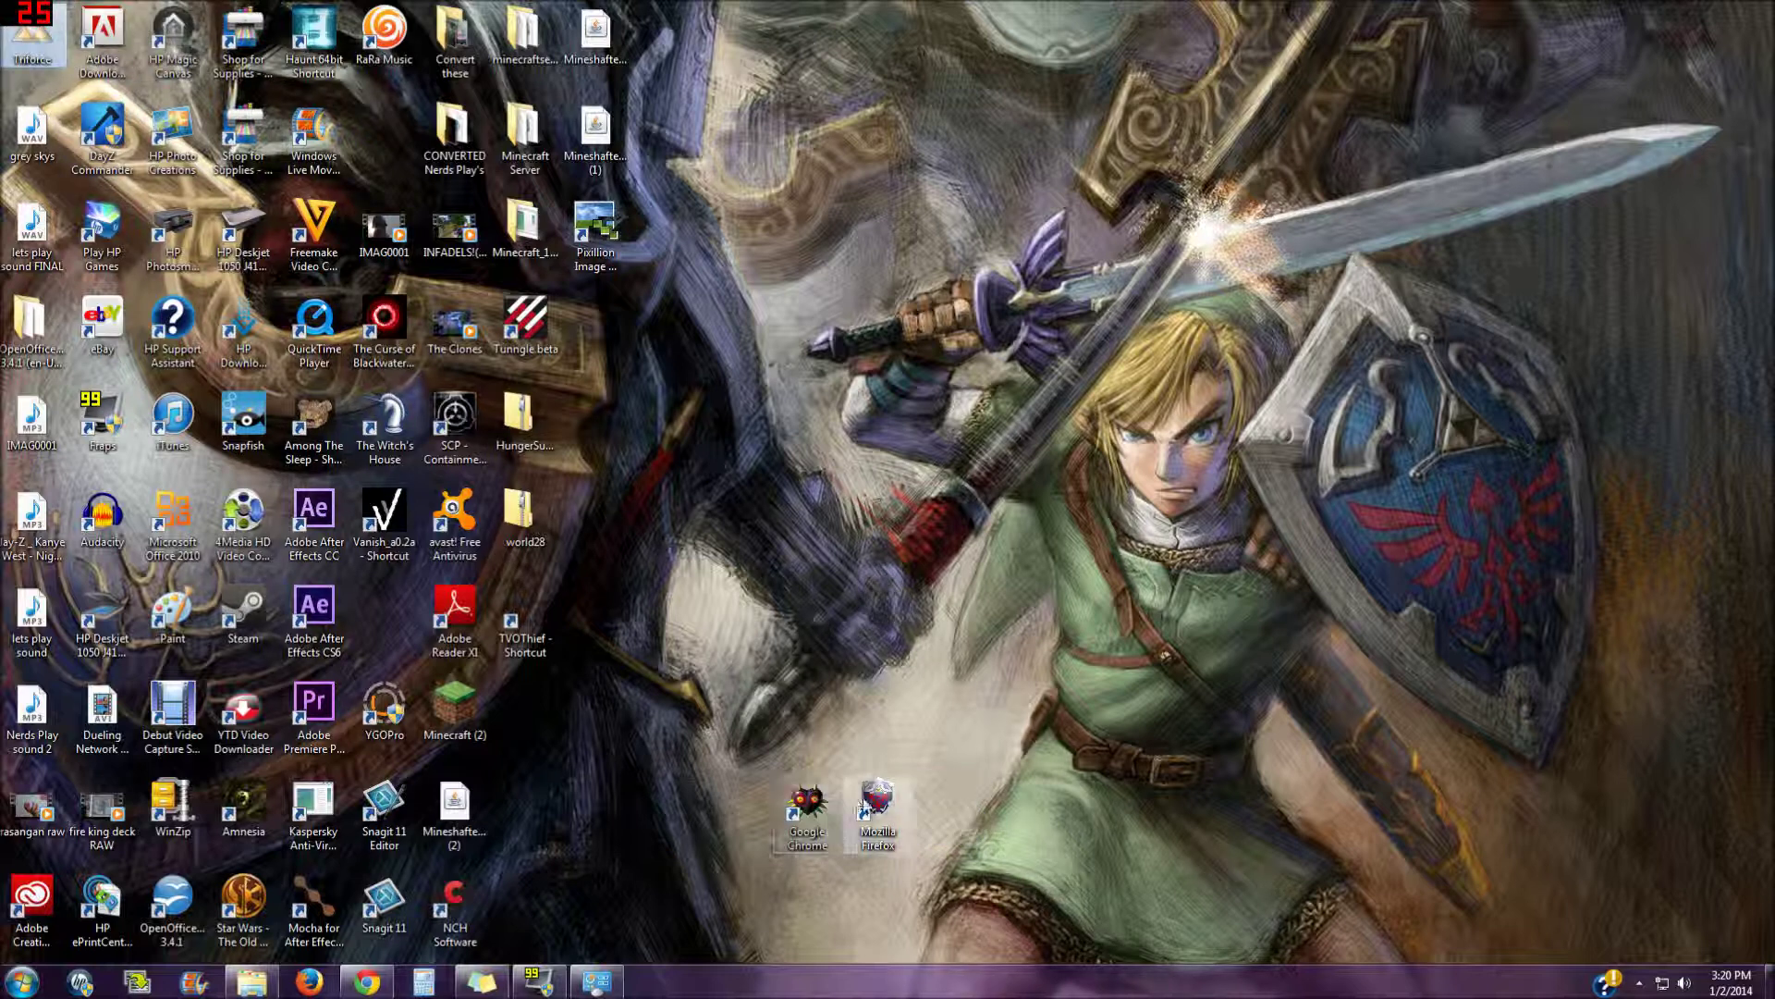
# - Fit the Firefox and Chrome icons into empty grid slots, then restore Chrome from the taskbar
pyautogui.moveTo(862, 808); pyautogui.dragTo(383, 138)
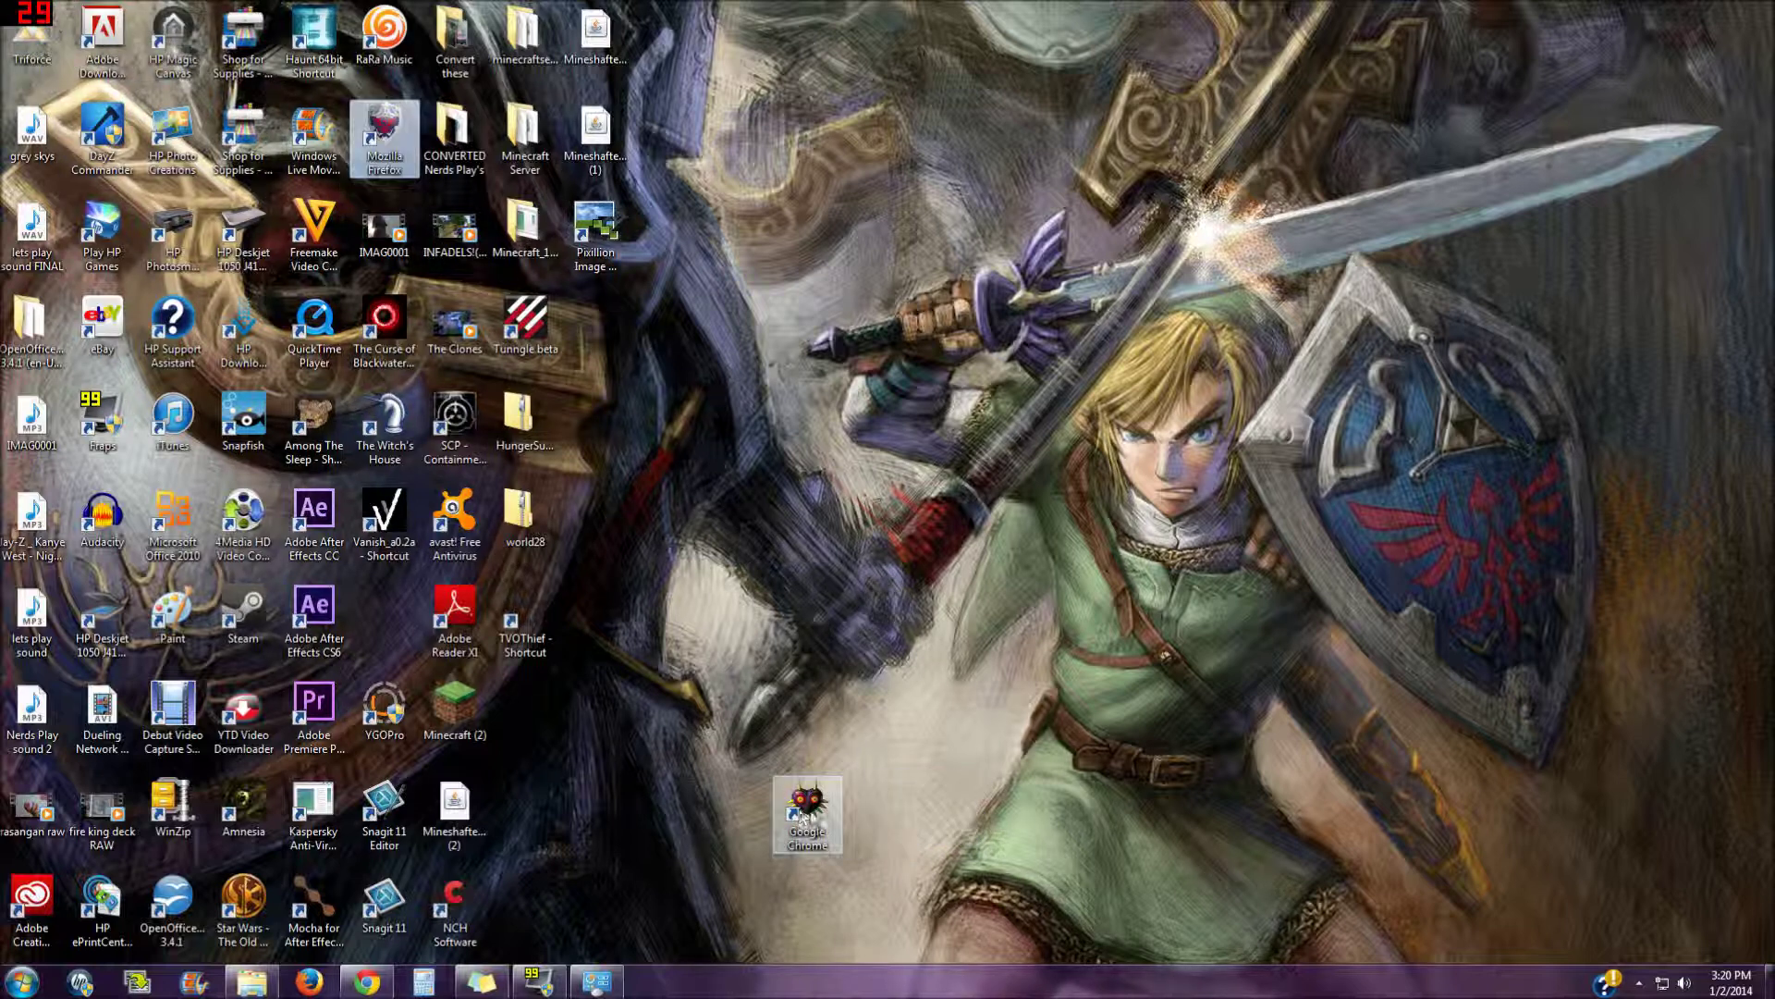
pyautogui.moveTo(802, 817); pyautogui.dragTo(387, 617)
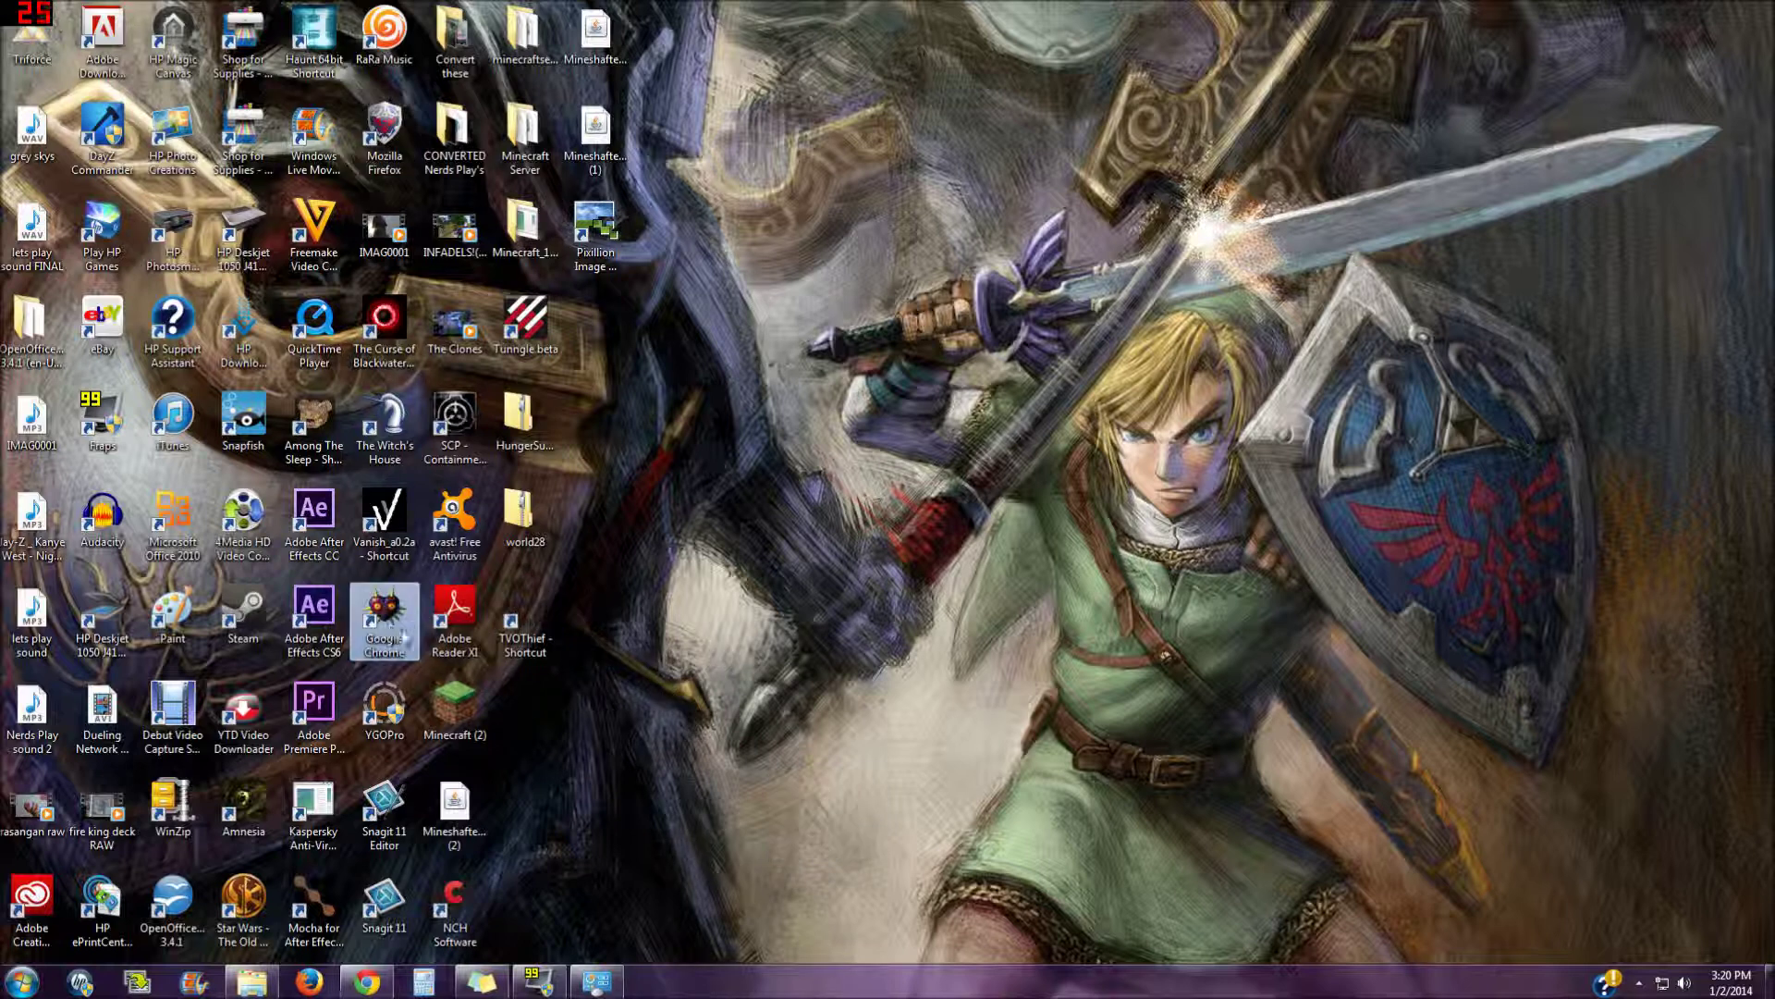
pyautogui.click(939, 749)
pyautogui.click(370, 985)
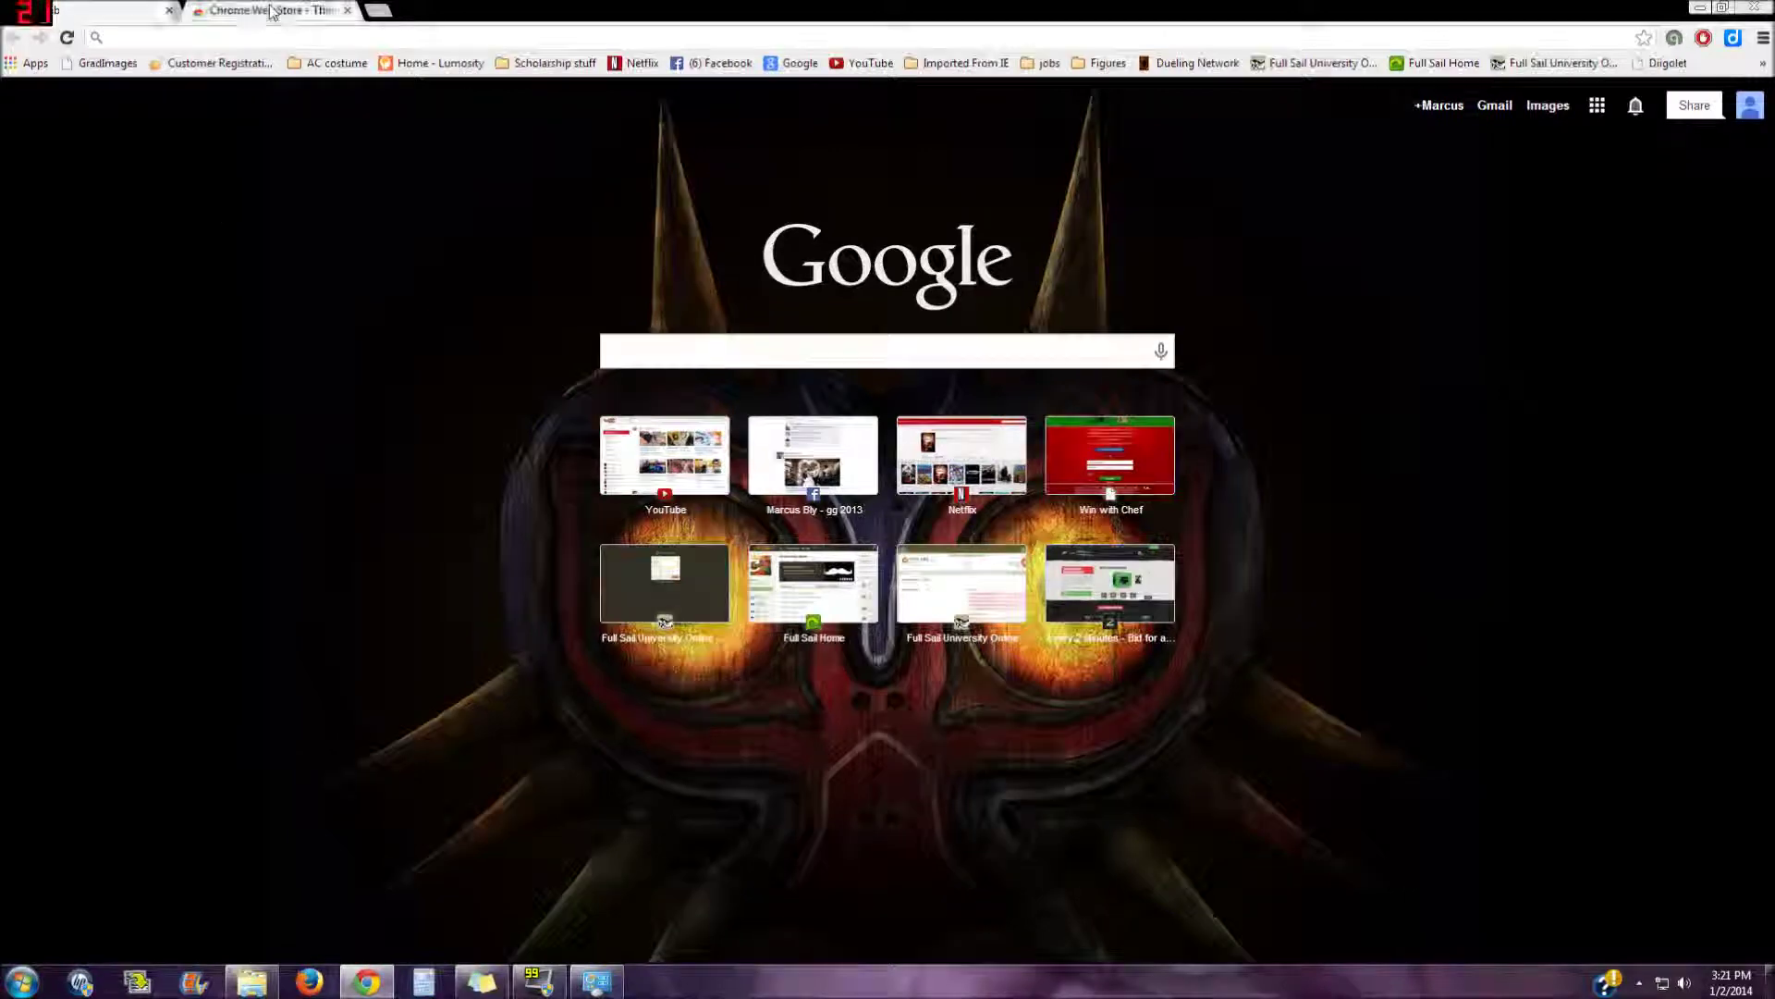
# - From the Web Store themes tab, search the store for 'the legend of zelda'
pyautogui.click(296, 17)
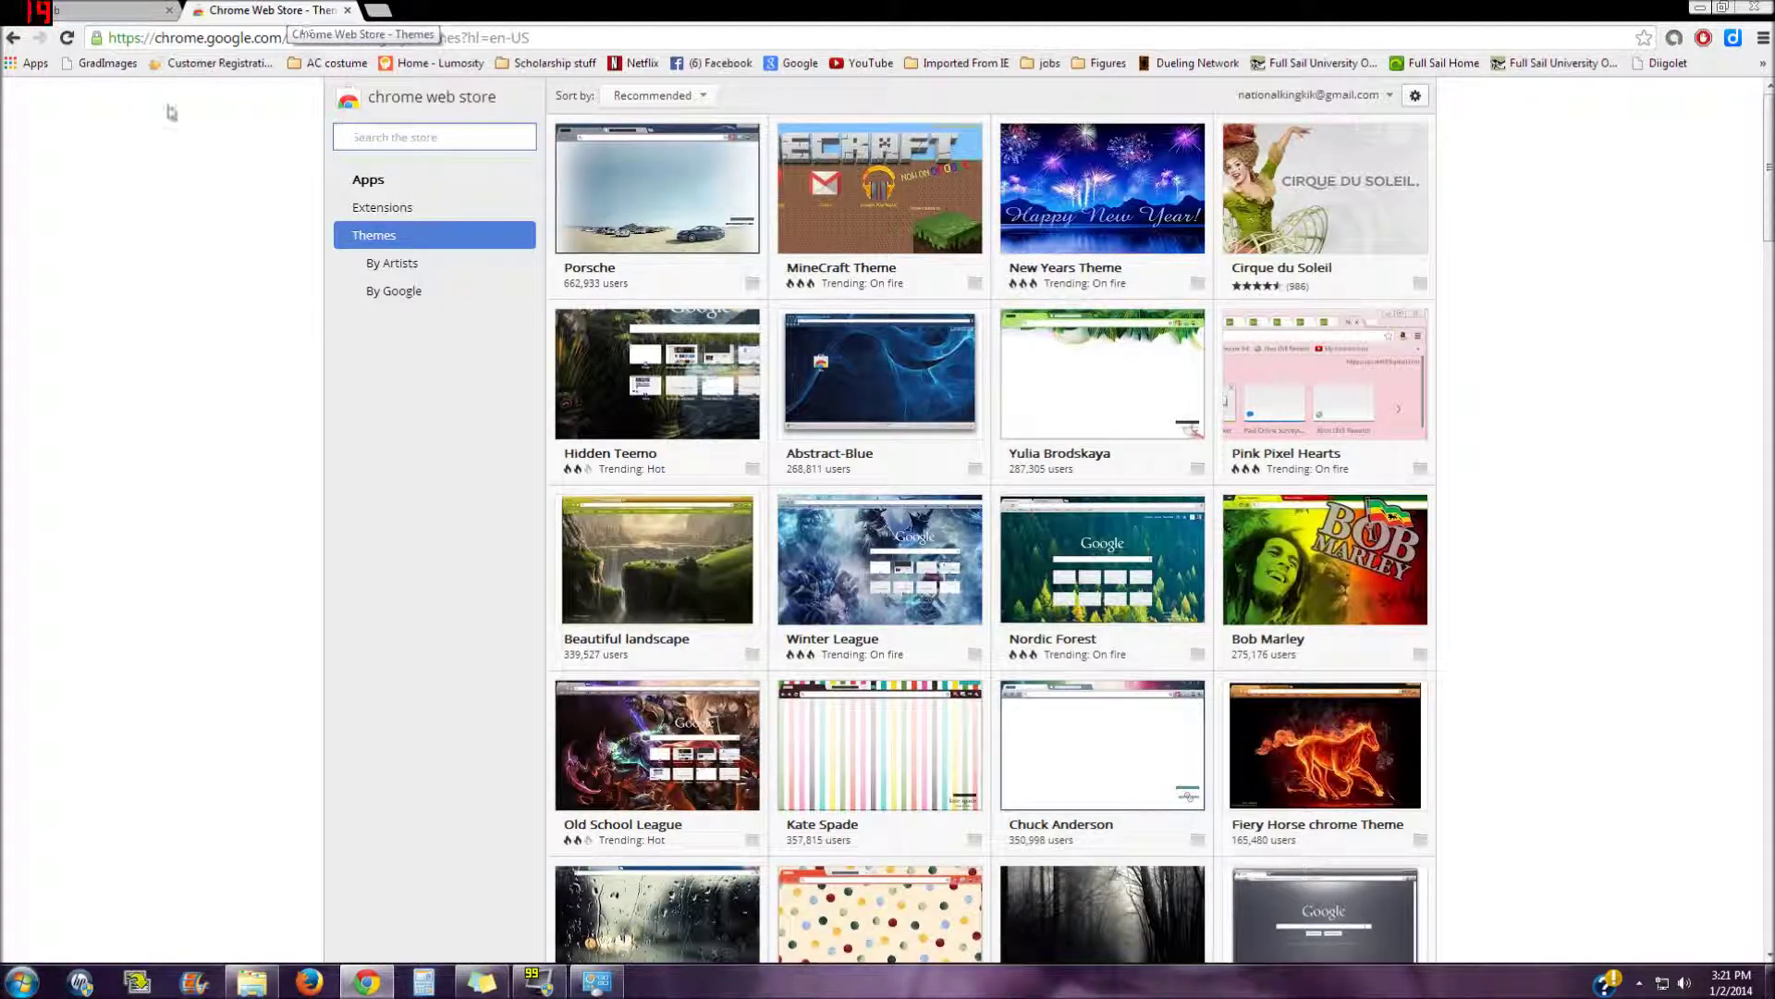
pyautogui.click(393, 137)
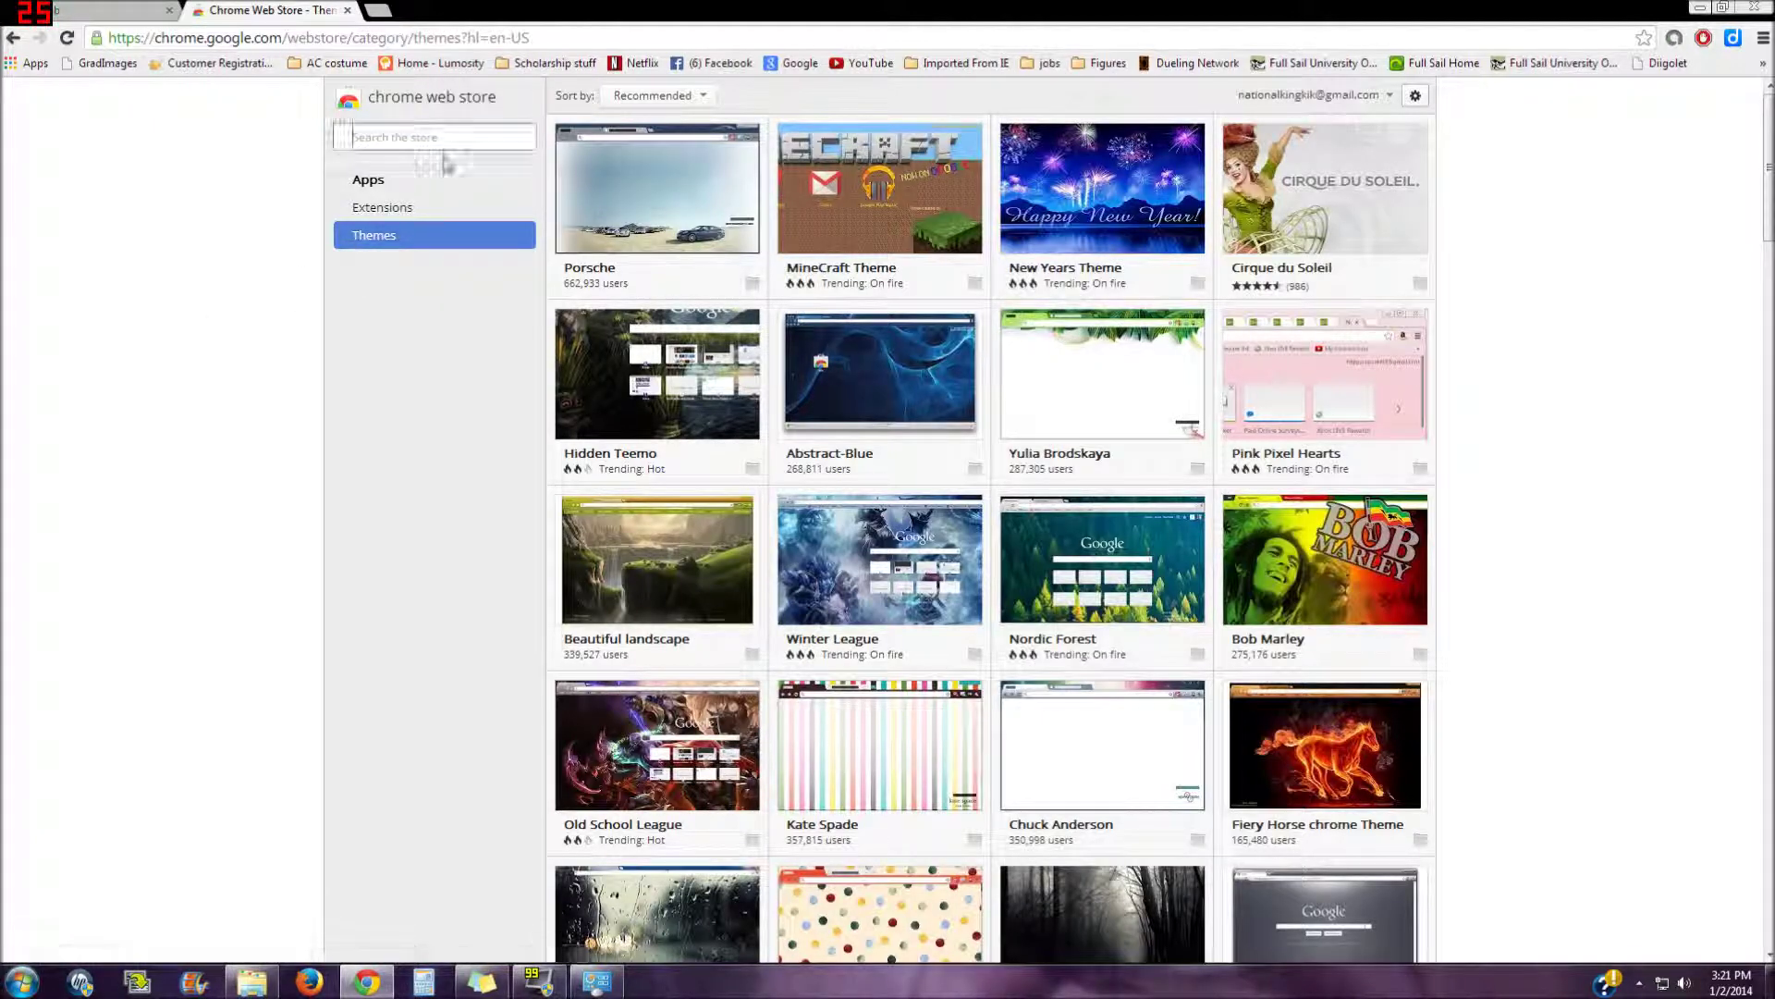
pyautogui.write('the ')
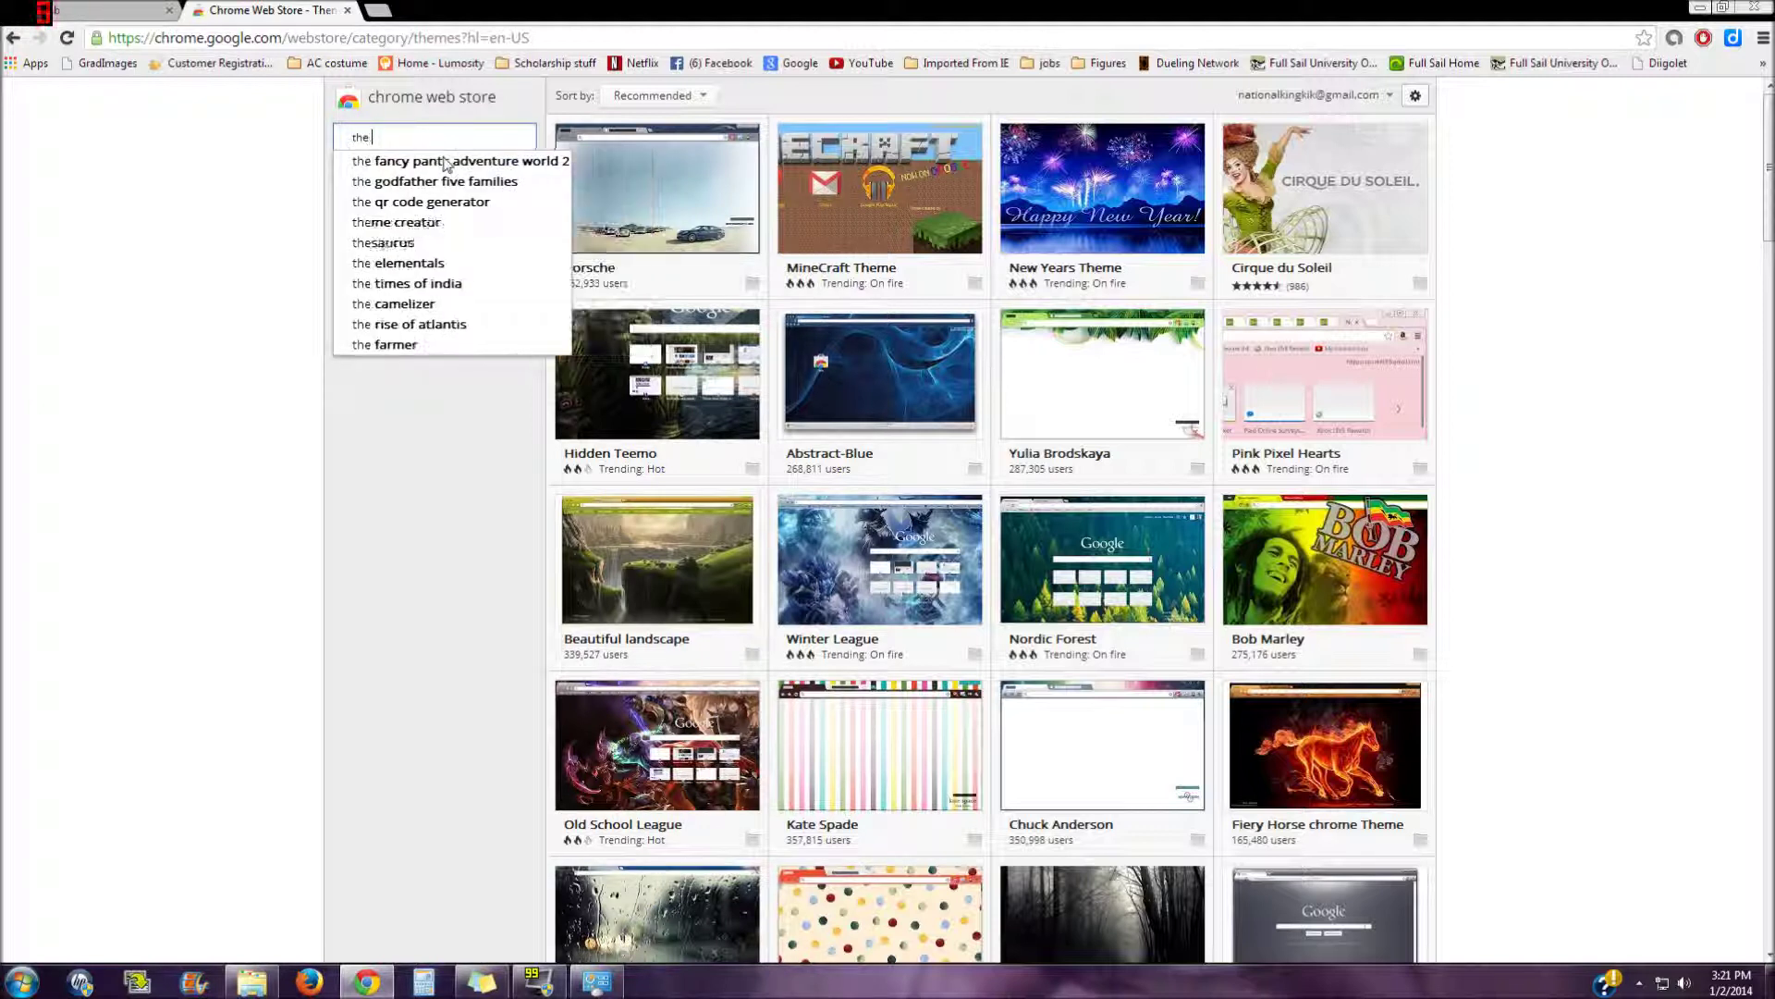
pyautogui.write('leg')
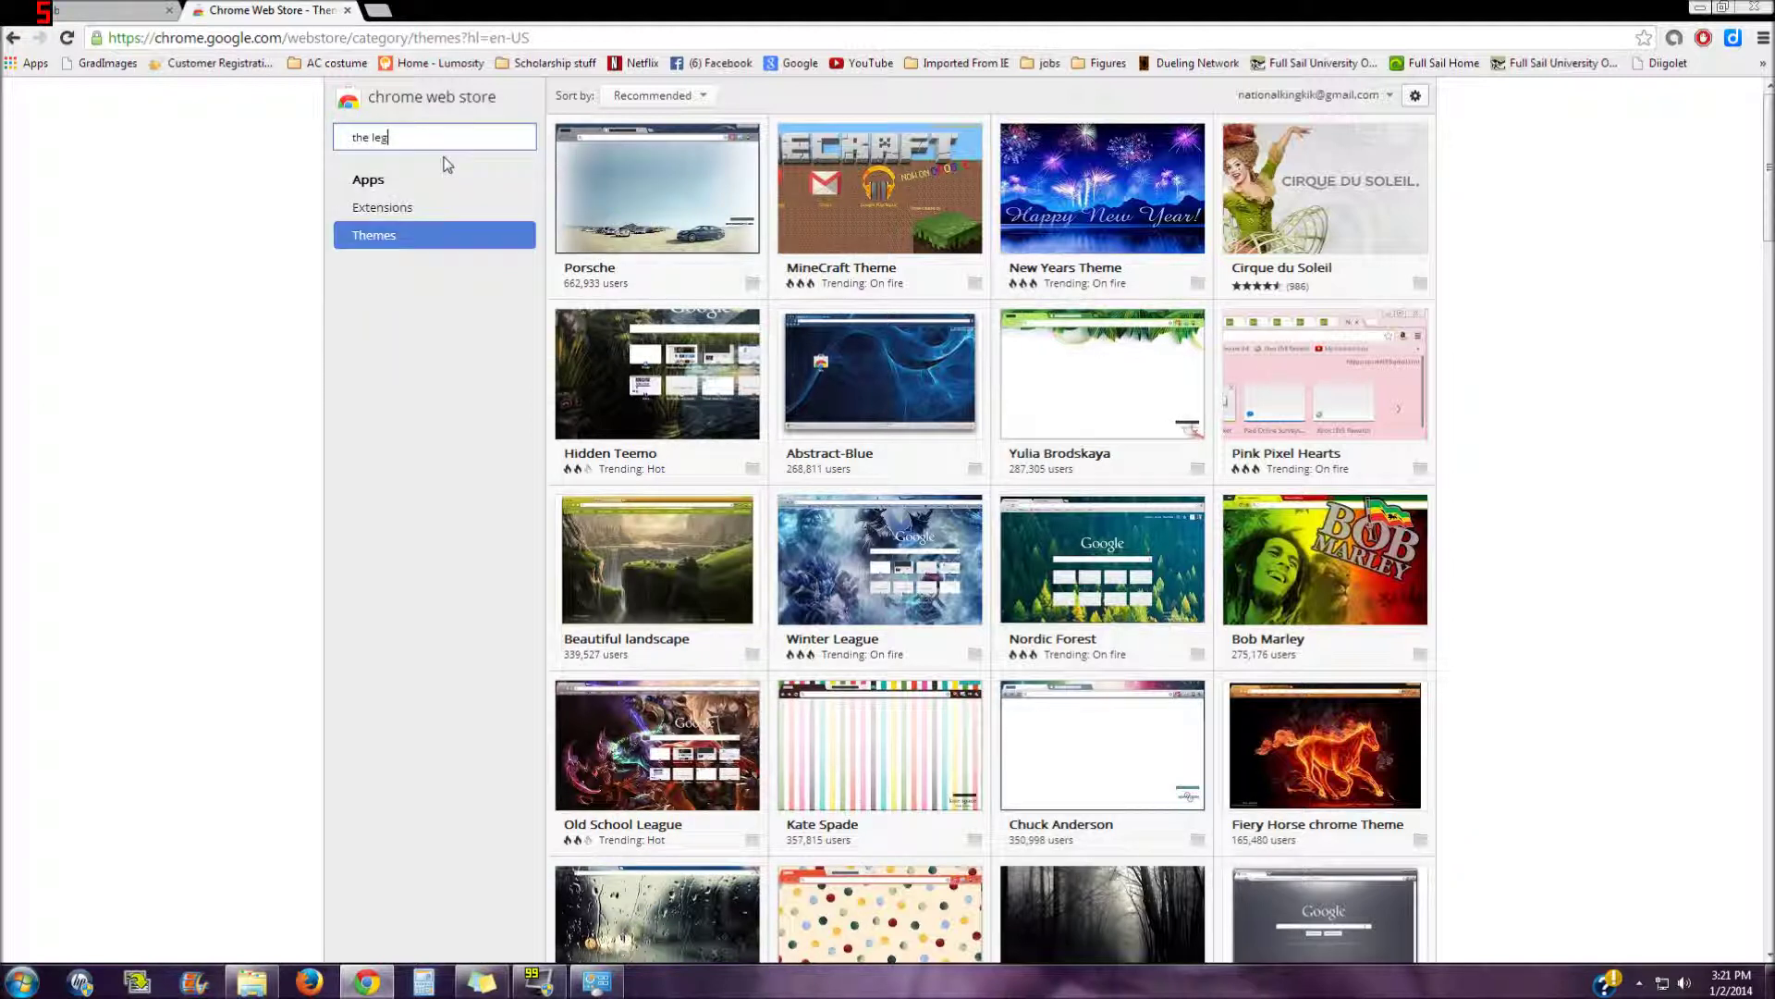
pyautogui.write('end of zelda')
pyautogui.press('Return')
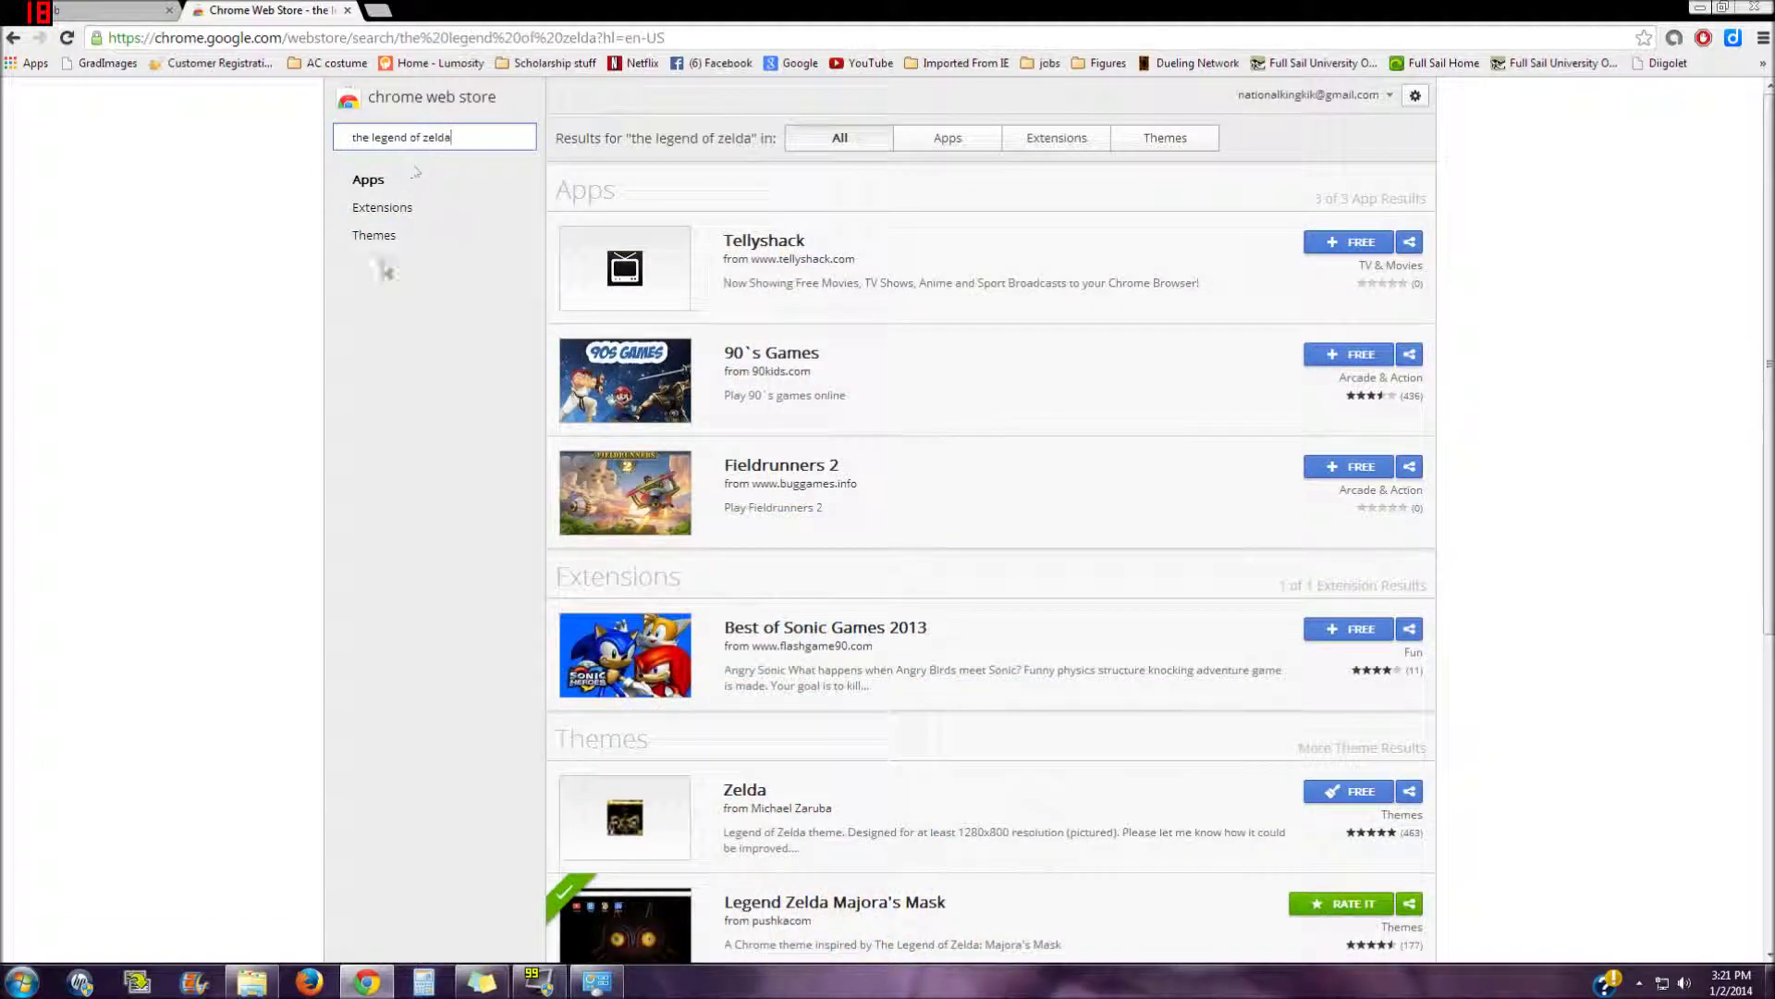
# - Scroll the results and open the Legend Zelda Majora's Mask theme details
pyautogui.scroll(-2, 389, 370)
pyautogui.scroll(-1, 1086, 481)
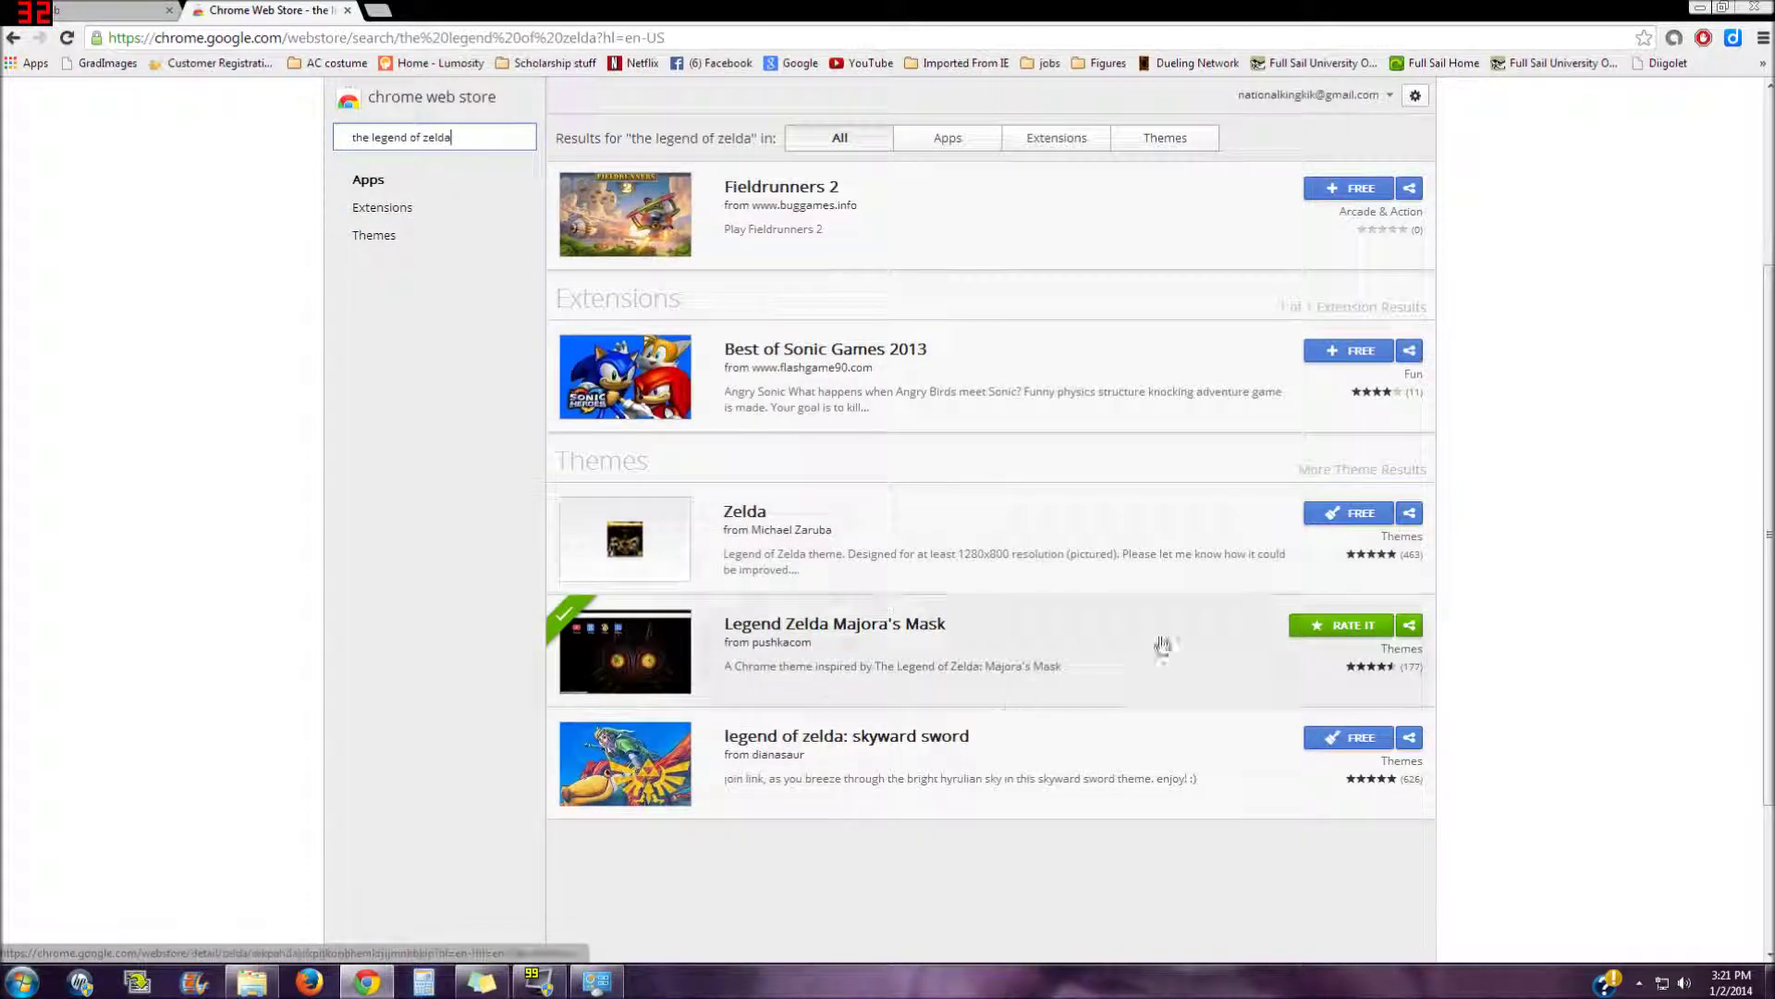
pyautogui.scroll(-1, 556, 428)
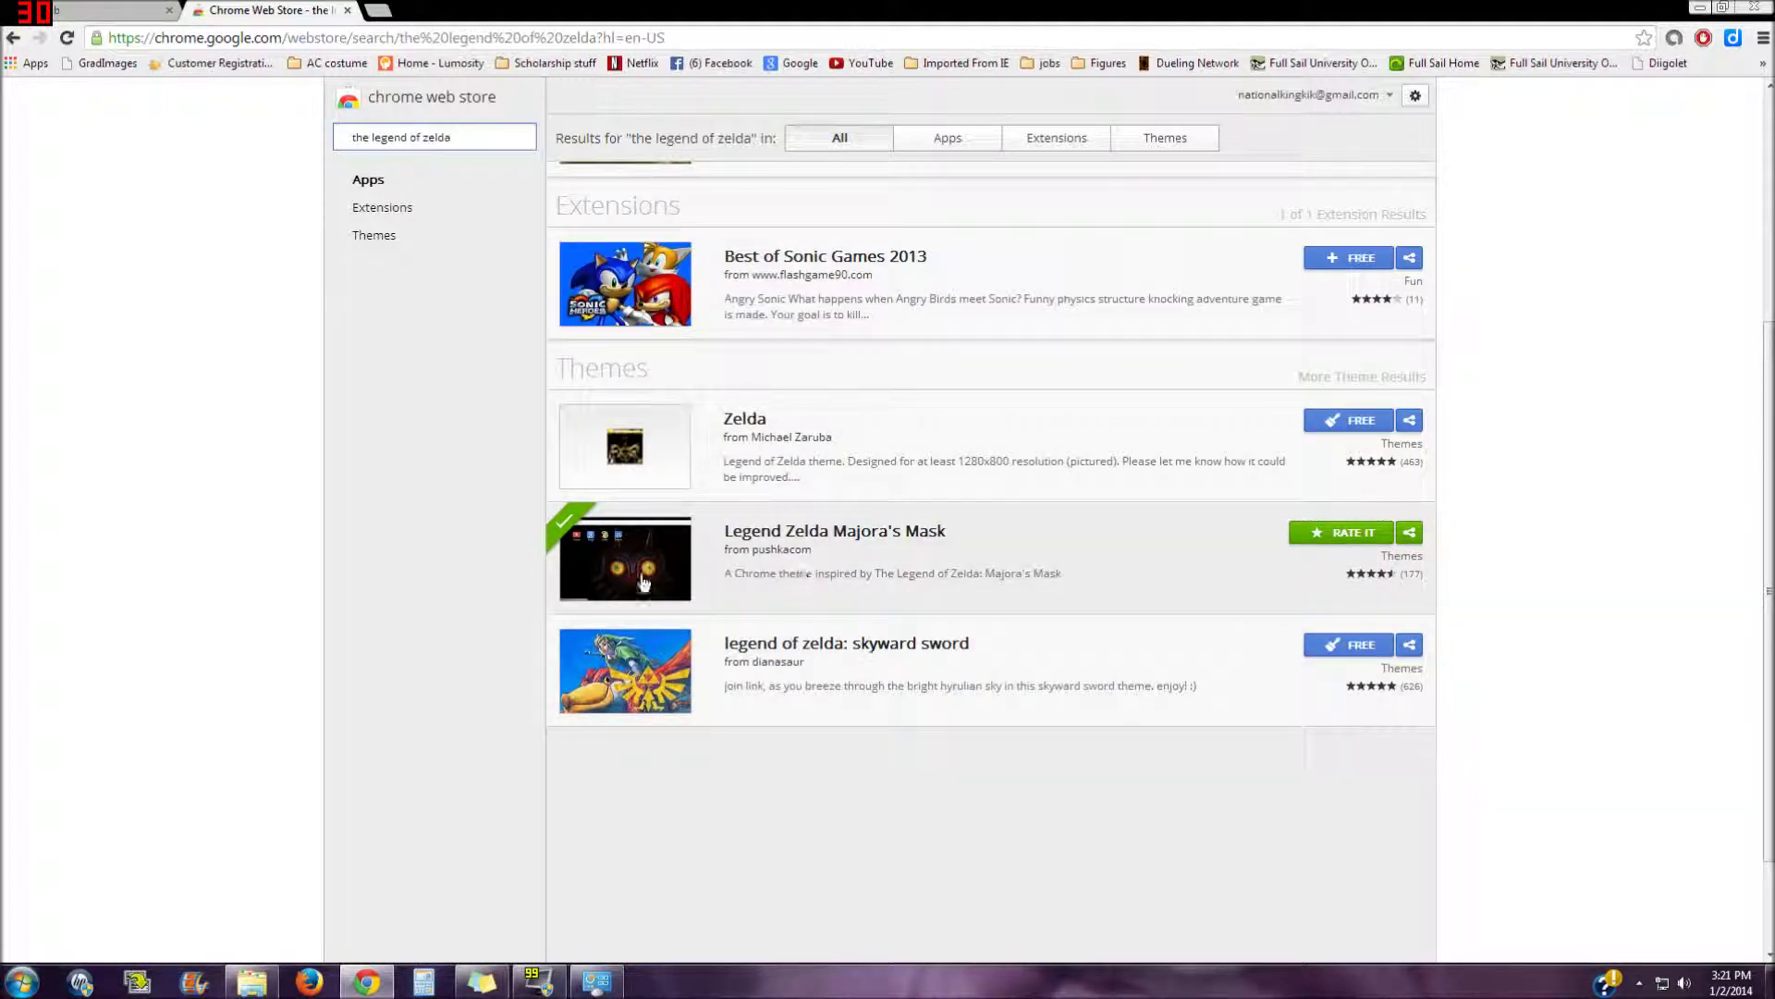
pyautogui.click(849, 558)
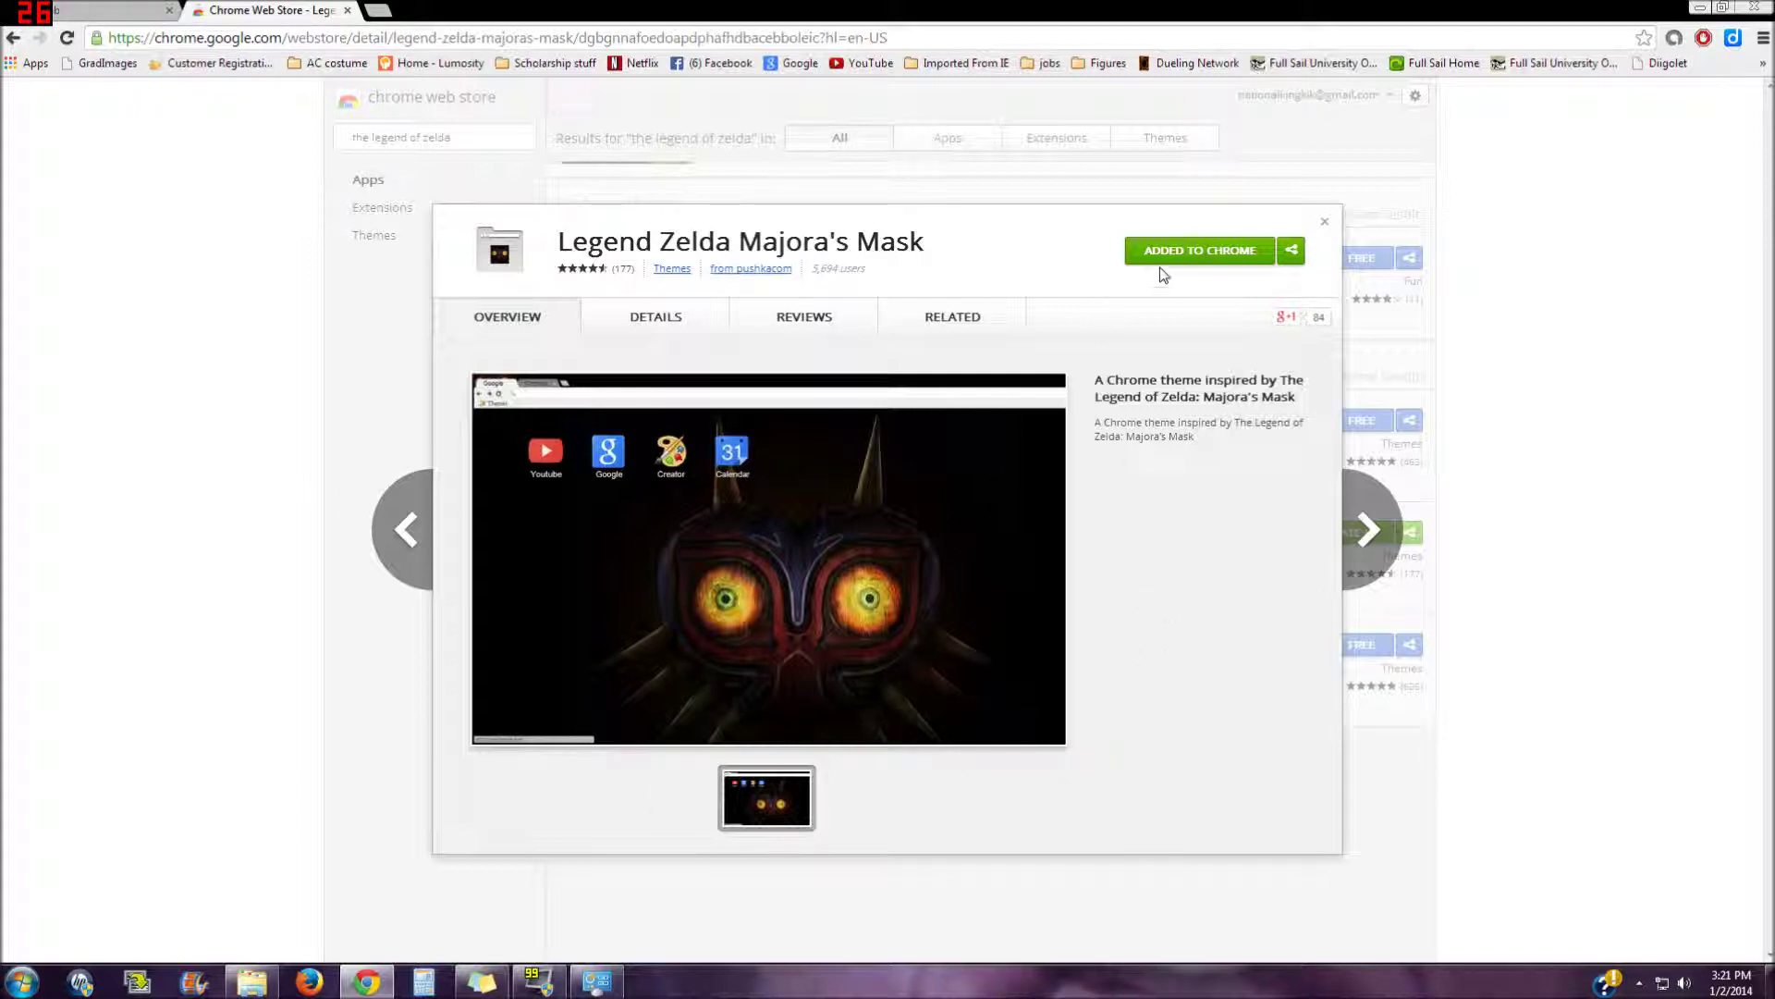
# - Preview the Majora's Mask theme on a new tab, close the extra tab and overlay, then minimize Chrome
pyautogui.click(156, 20)
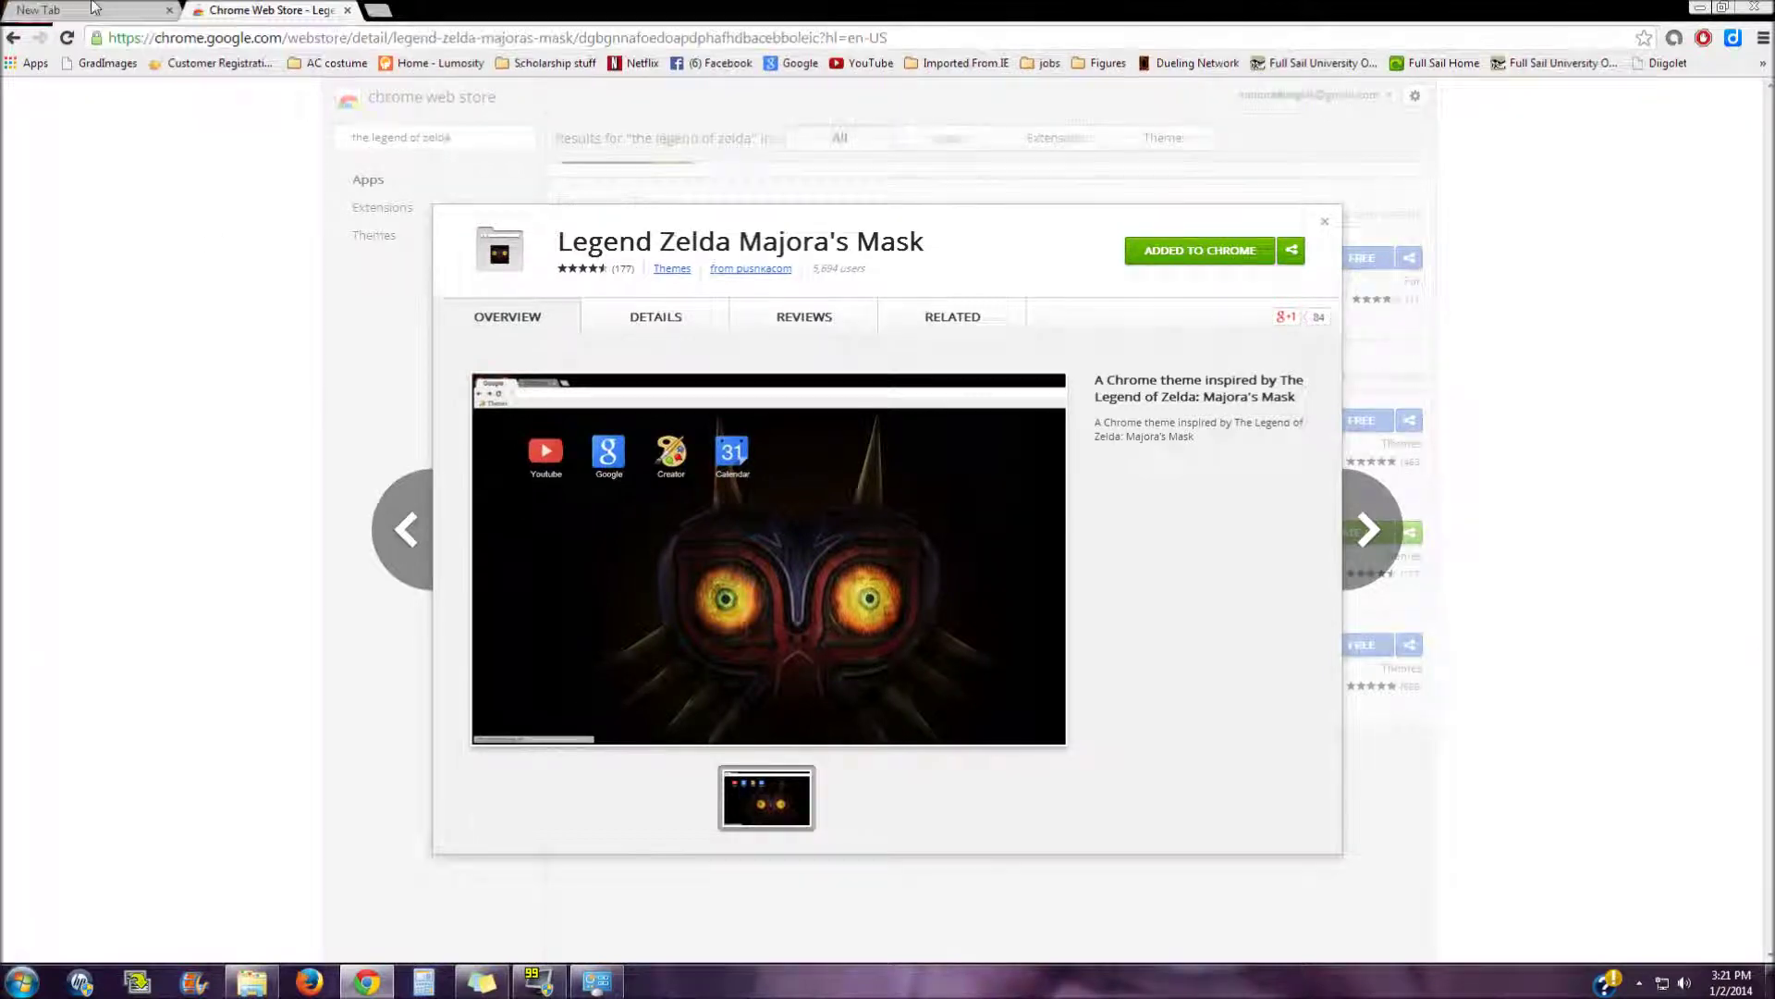
pyautogui.click(240, 9)
pyautogui.click(377, 11)
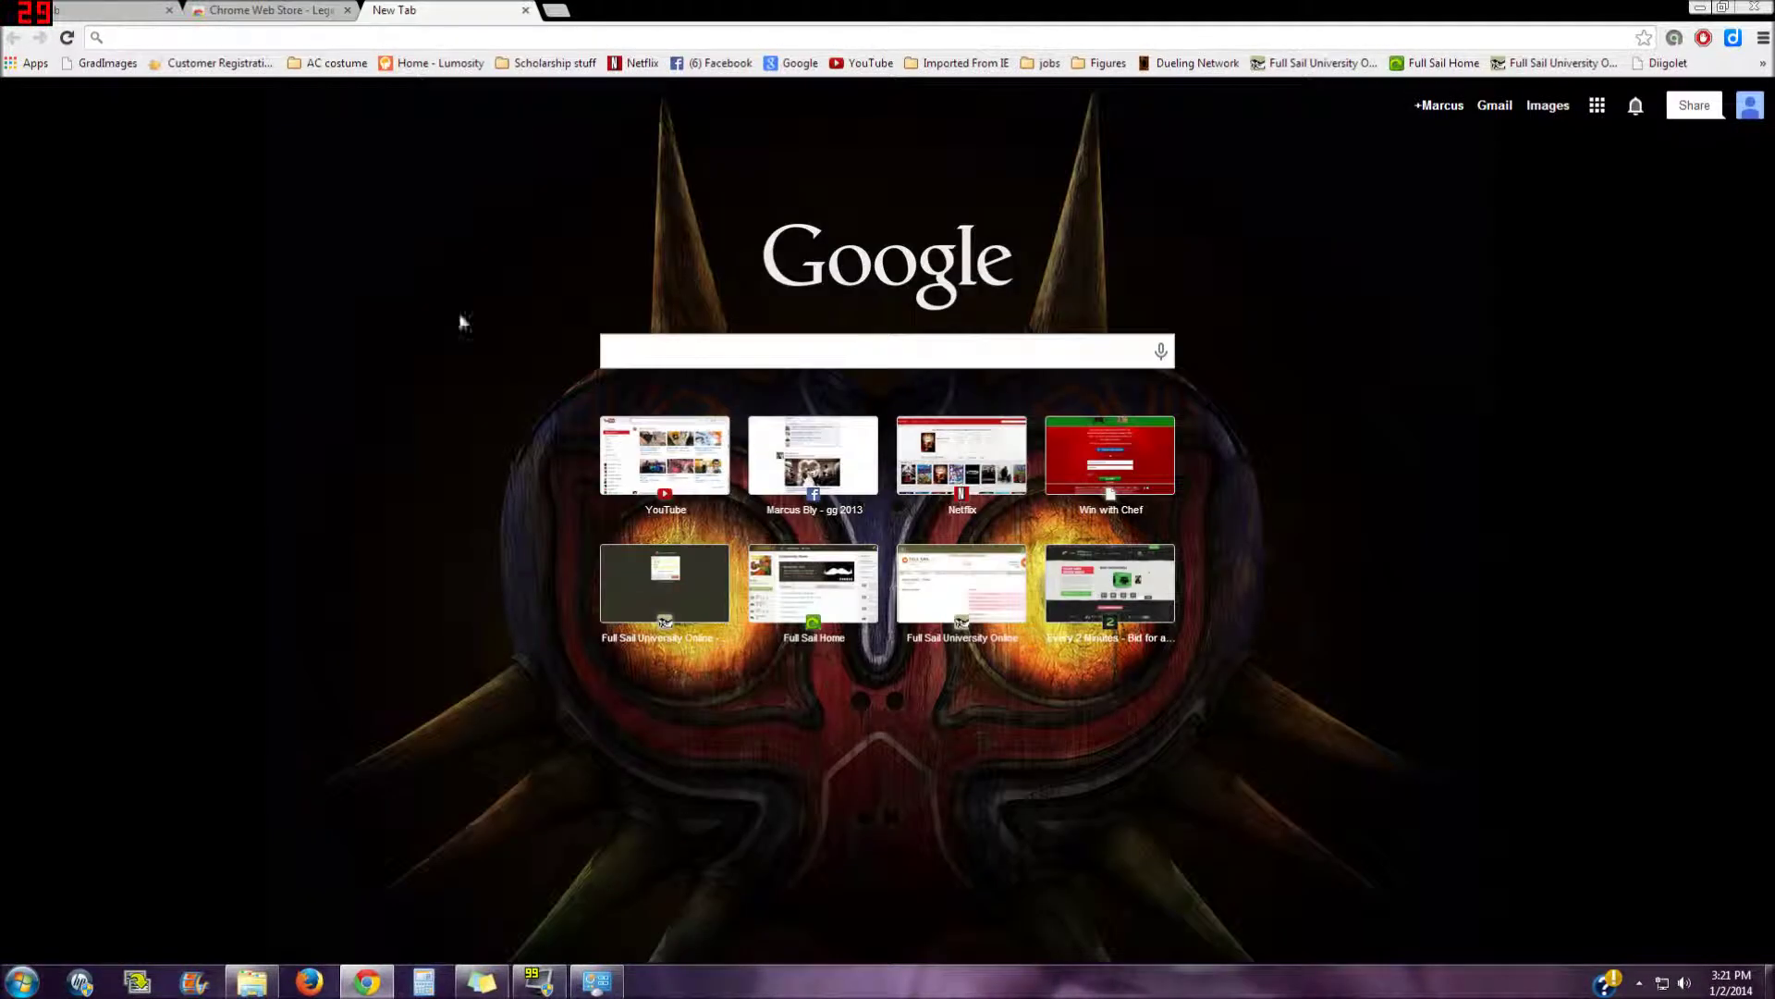
pyautogui.click(525, 10)
pyautogui.click(1325, 221)
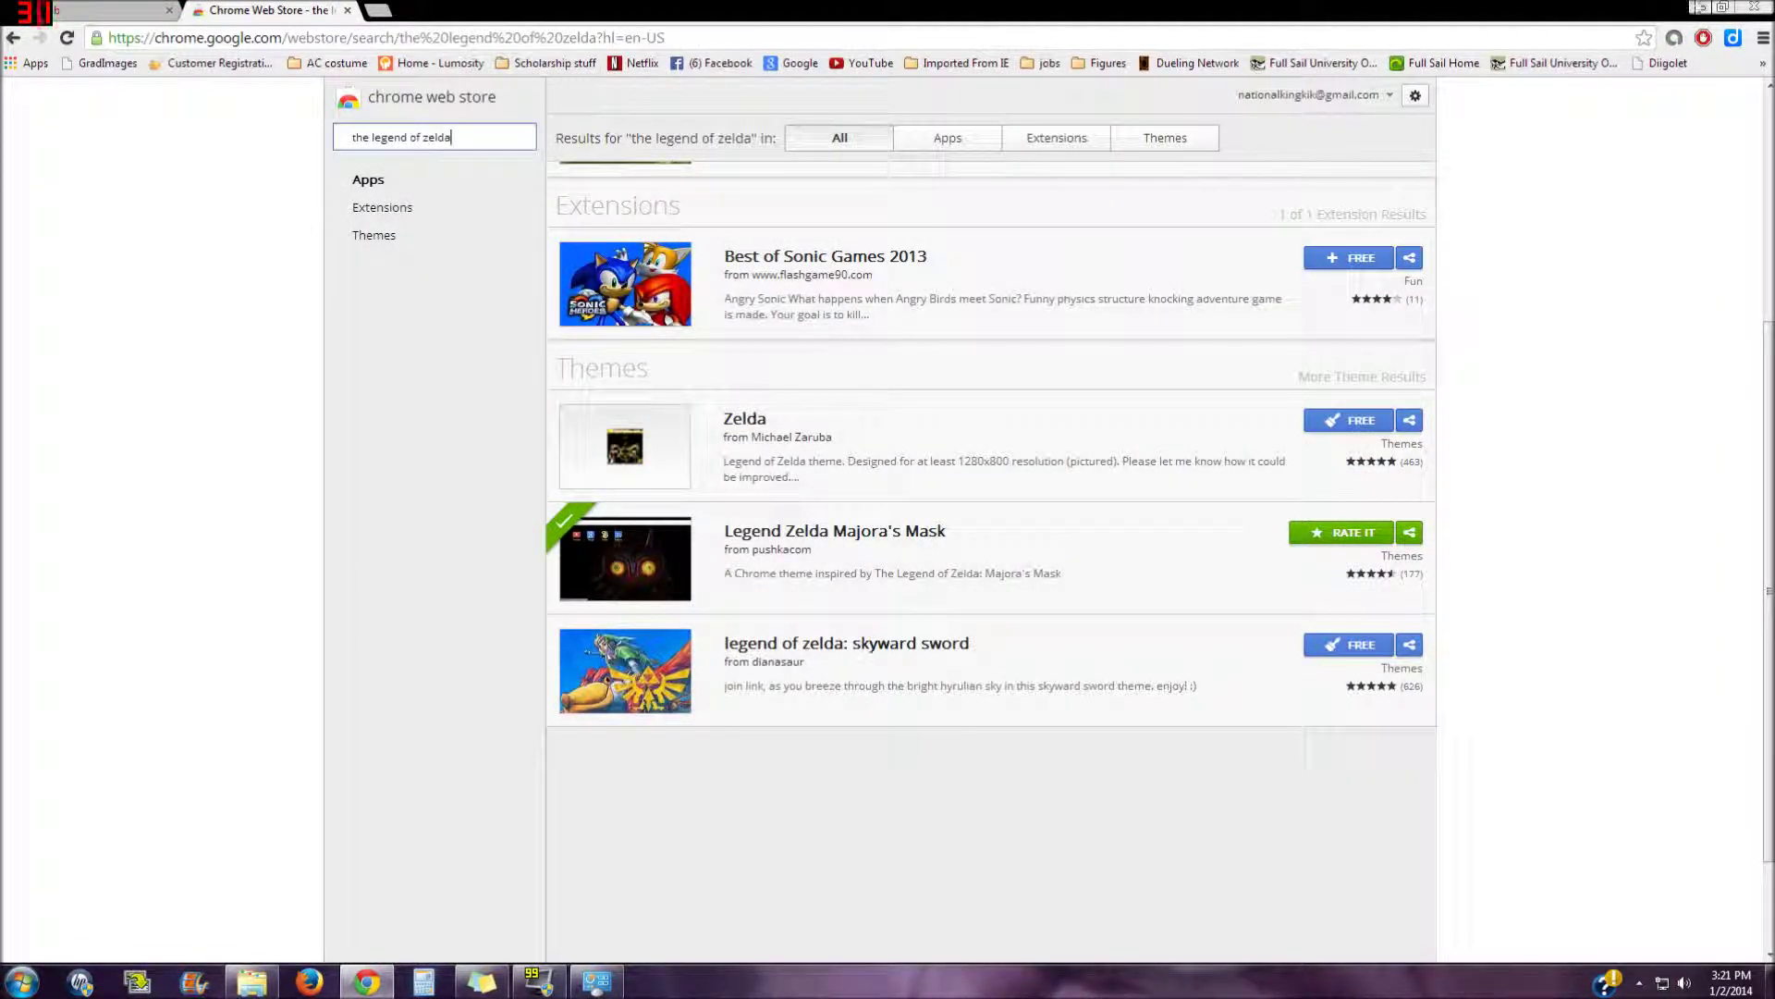
pyautogui.click(1698, 8)
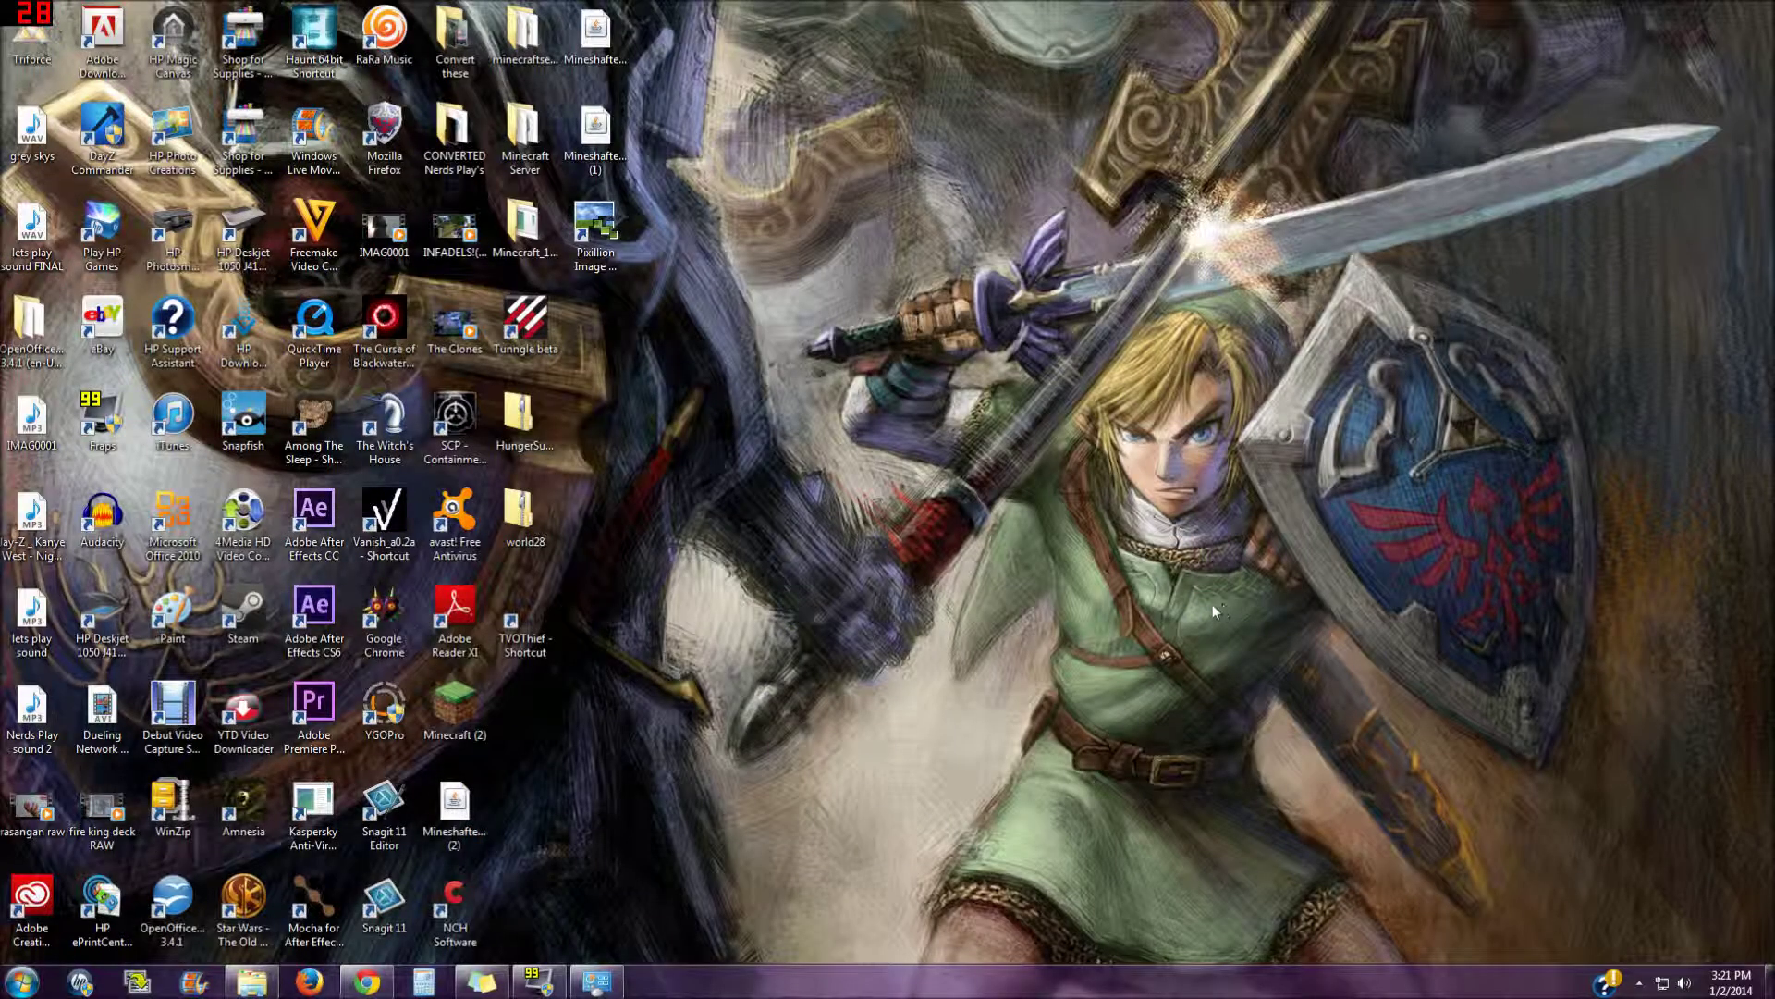